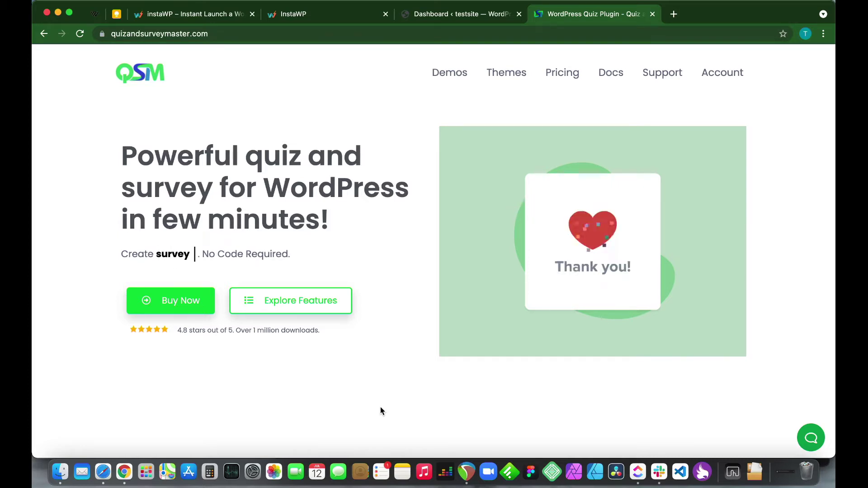
Go to the WordPress admin dashboard and open the Plugins > Add New page
scroll(381, 407, down, 10)
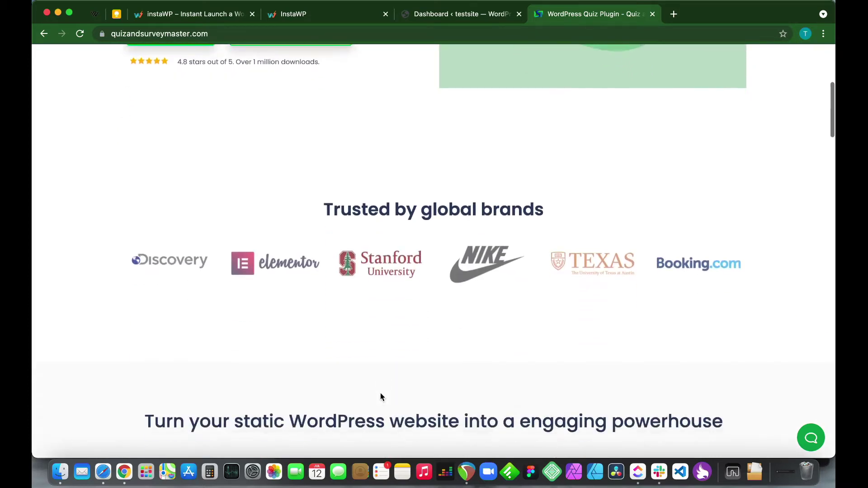
scroll(380, 397, down, 4)
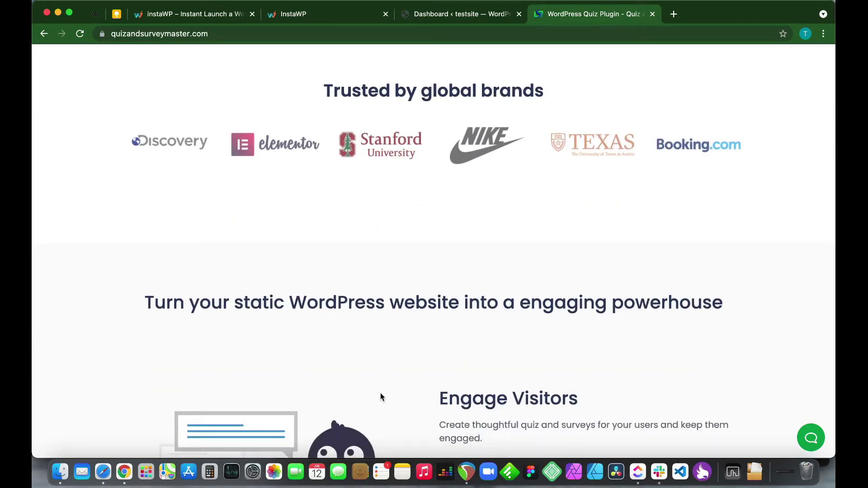
scroll(380, 396, down, 1)
scroll(381, 396, up, 3)
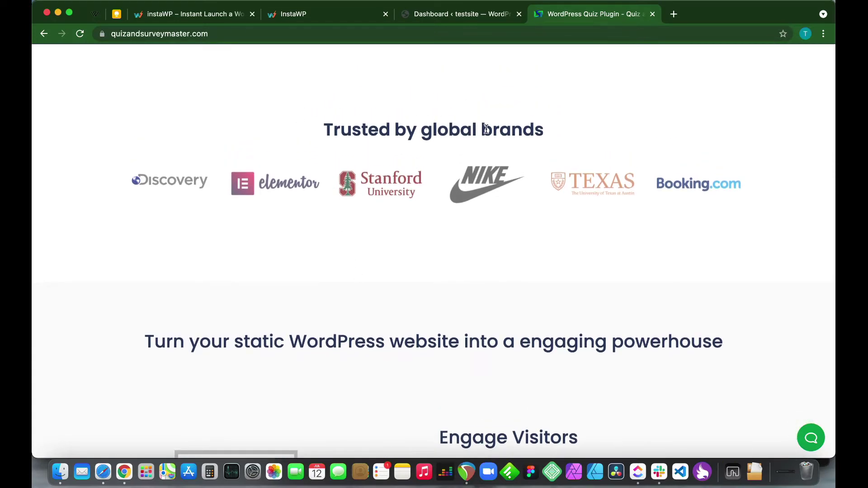
scroll(486, 128, down, 15)
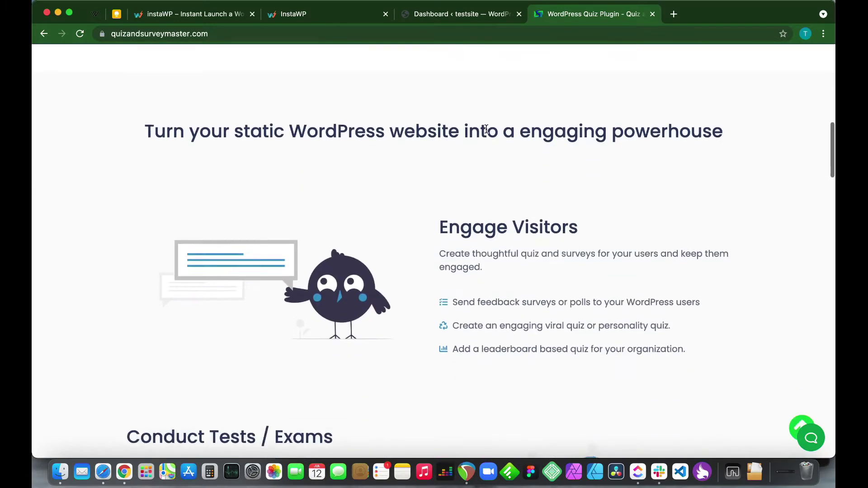
scroll(486, 129, down, 10)
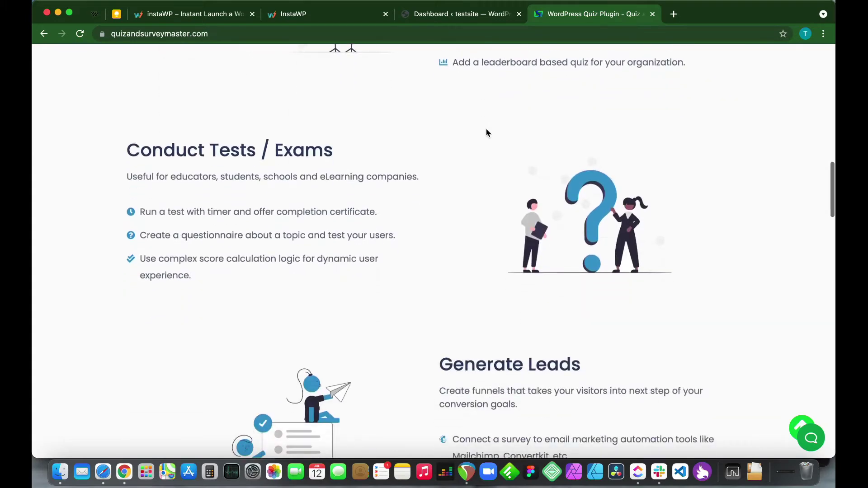
scroll(487, 133, down, 4)
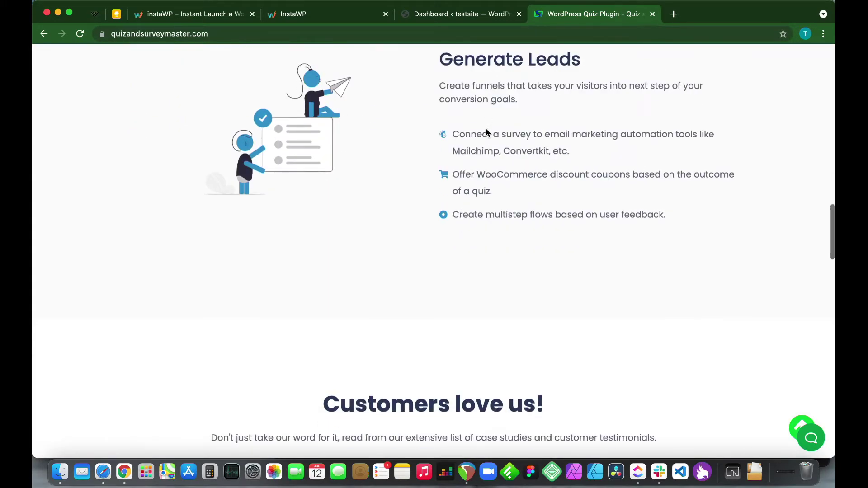
click(454, 14)
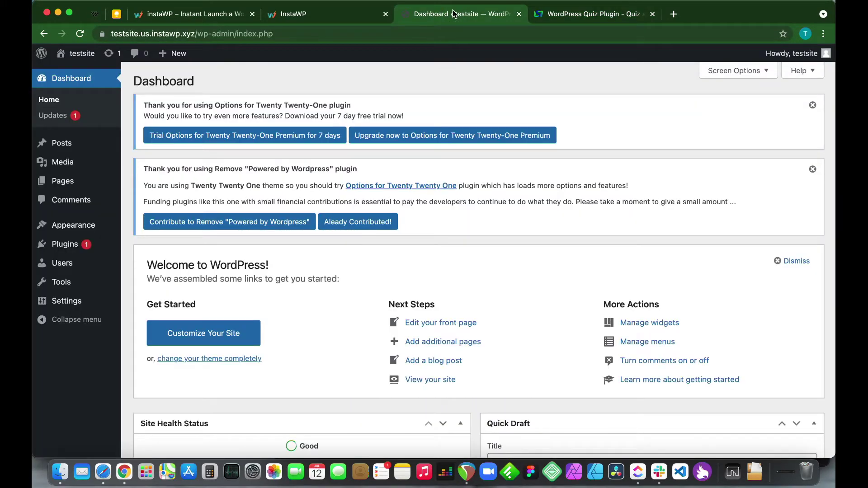
mouse_move(68, 250)
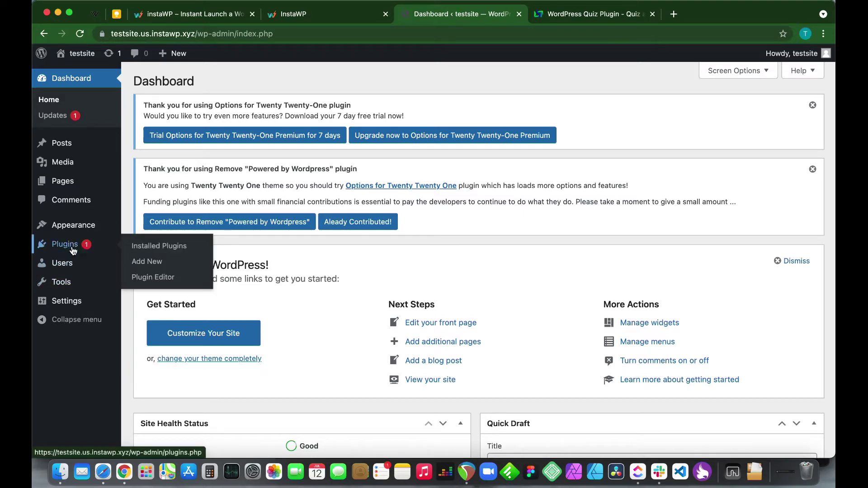
click(147, 261)
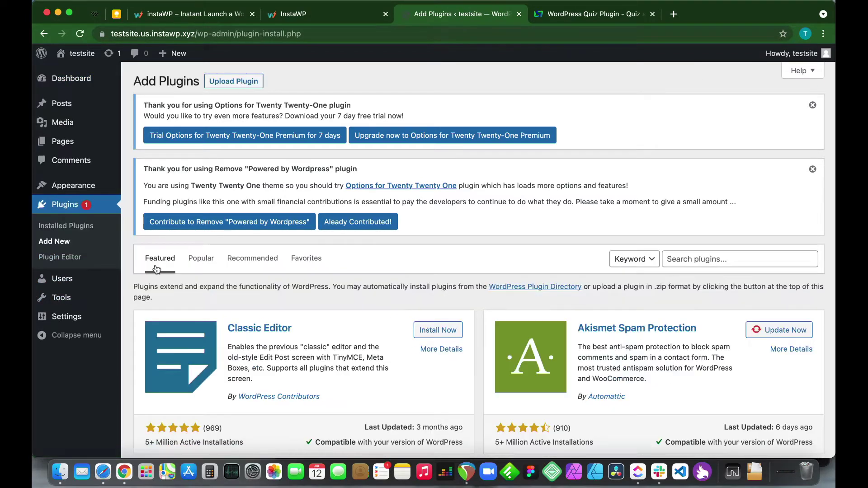
Search for 'quiz and survey master', then install and activate the plugin
click(685, 261)
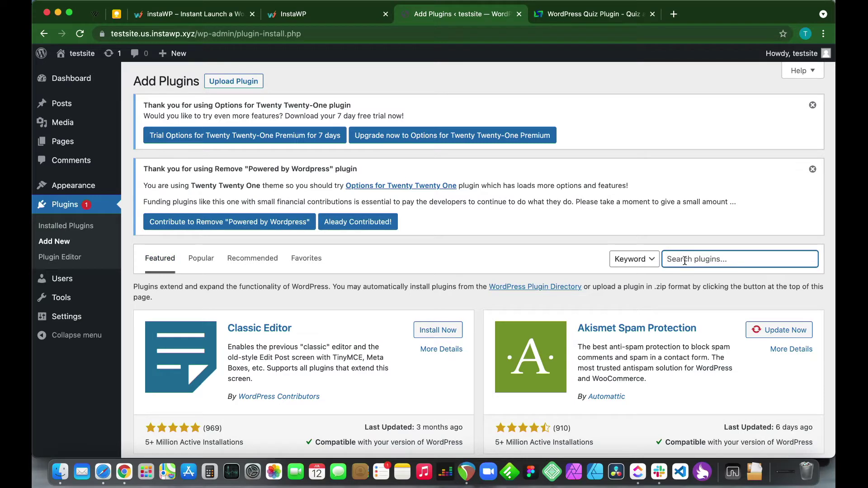
text(quiz and survey master)
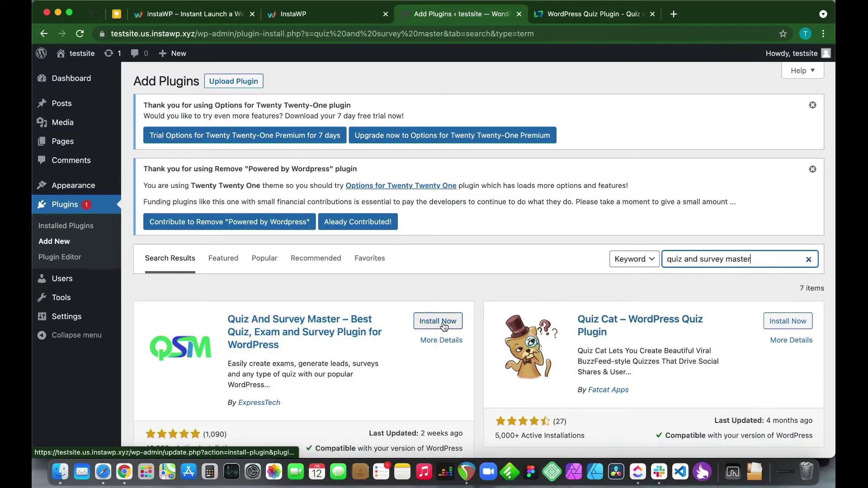
click(443, 325)
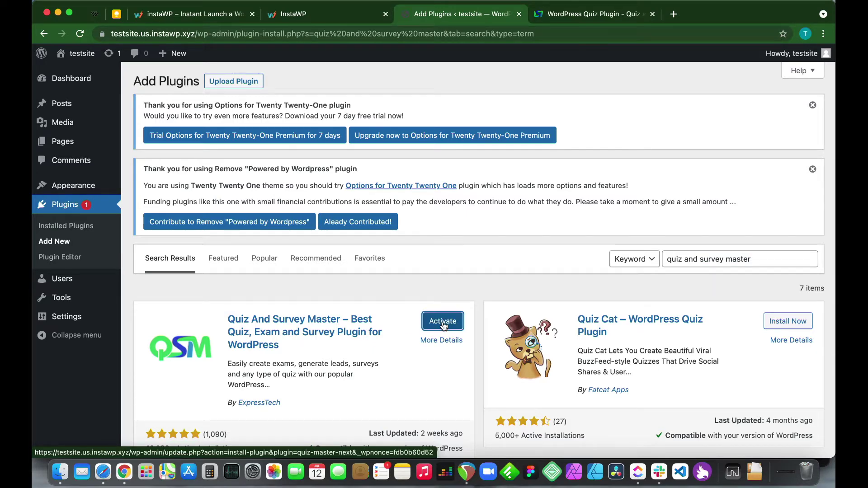
click(442, 322)
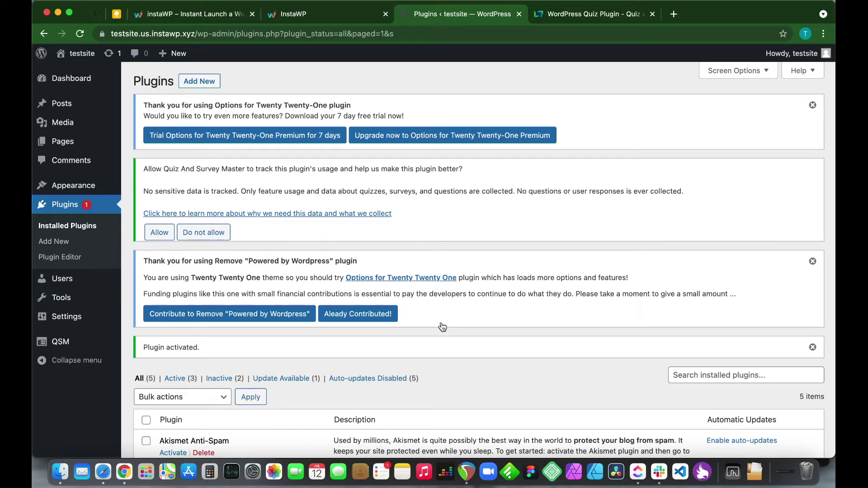
Scroll the plugin list and reach the QSM Dashboard from the sidebar
scroll(442, 326, down, 8)
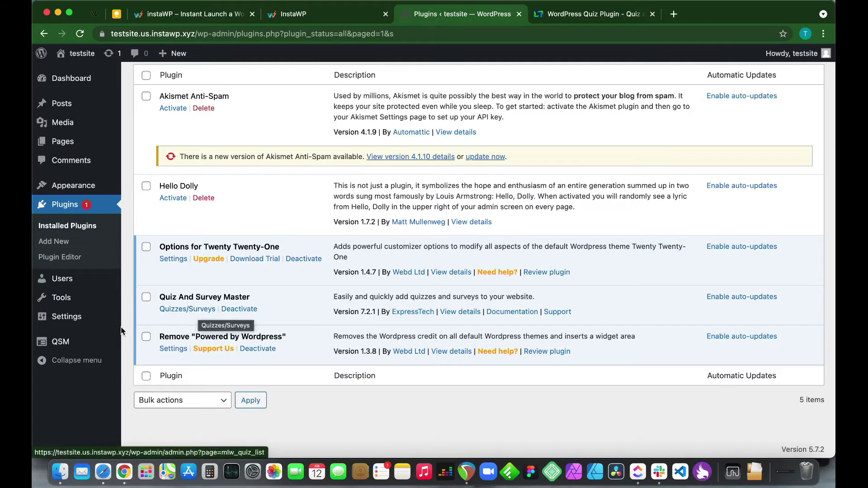
mouse_move(62, 344)
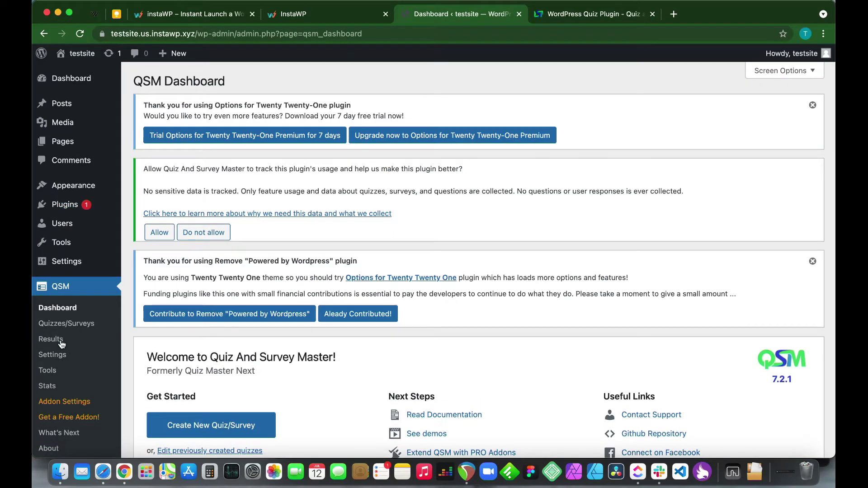
scroll(305, 411, down, 3)
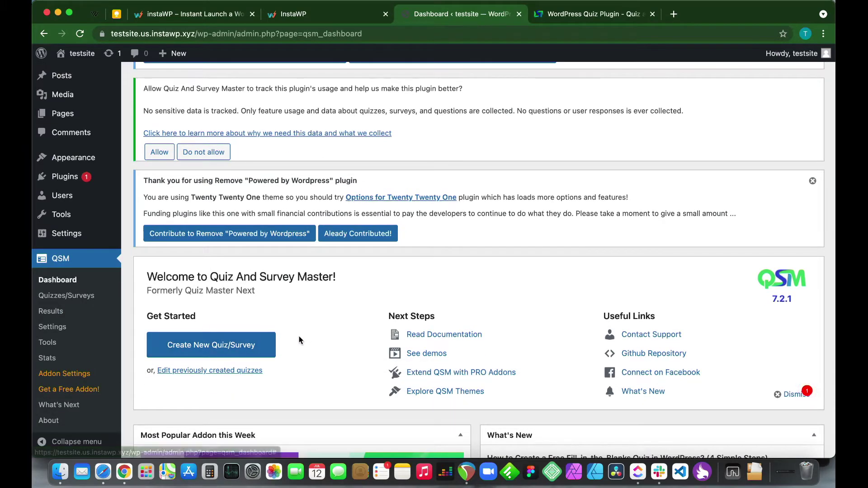
Start a new quiz and keep the Default Theme
click(229, 351)
mouse_move(228, 260)
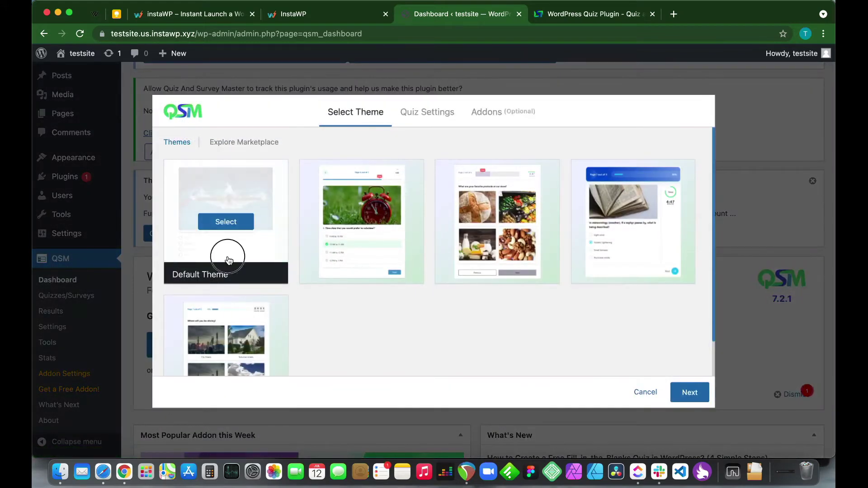
mouse_move(367, 244)
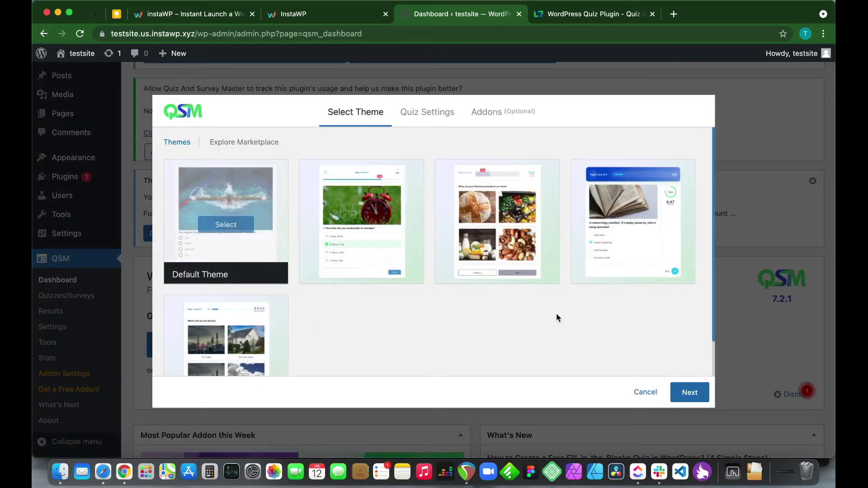
click(690, 395)
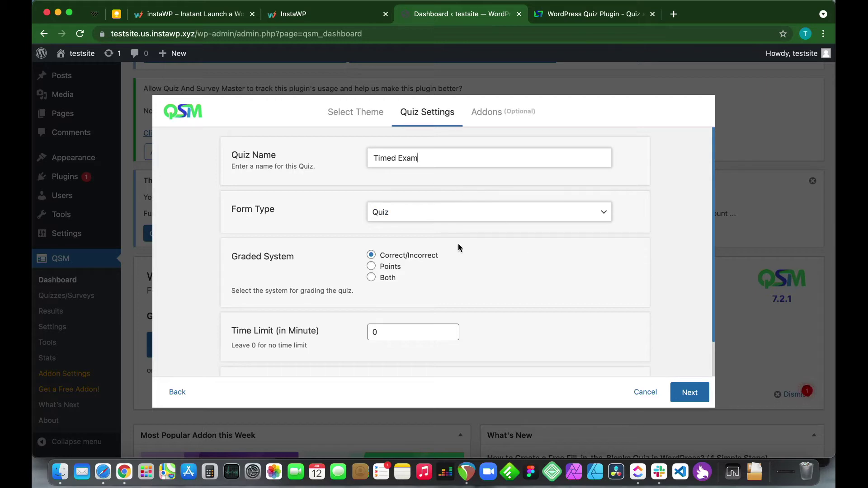
Keep Quiz as the form type and set the time limit to 5 minutes
click(393, 219)
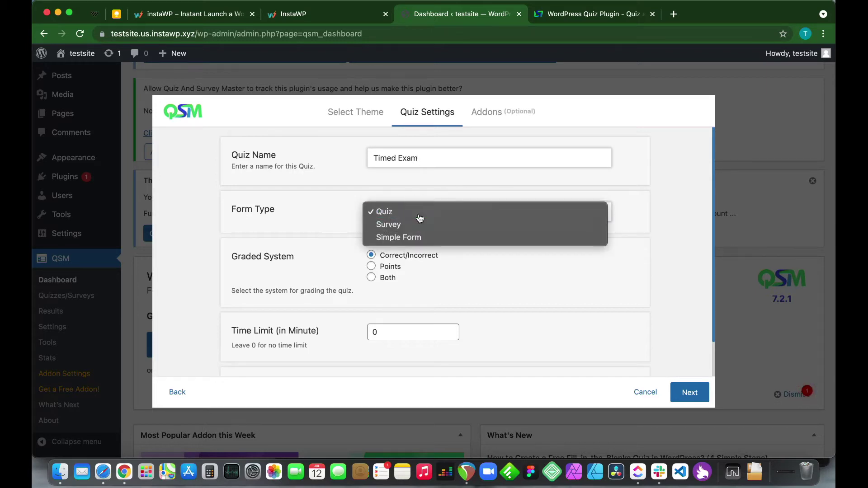
click(420, 215)
scroll(463, 262, down, 2)
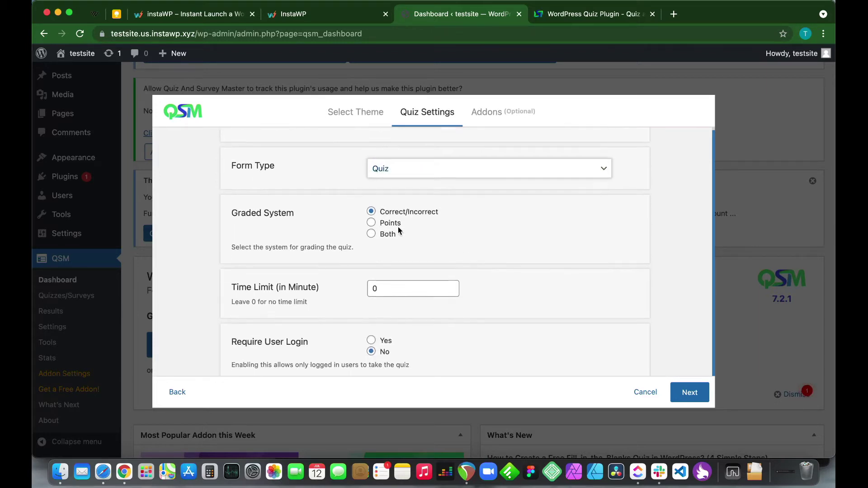
scroll(472, 272, down, 1)
click(384, 268)
key(BackSpace)
text(10)
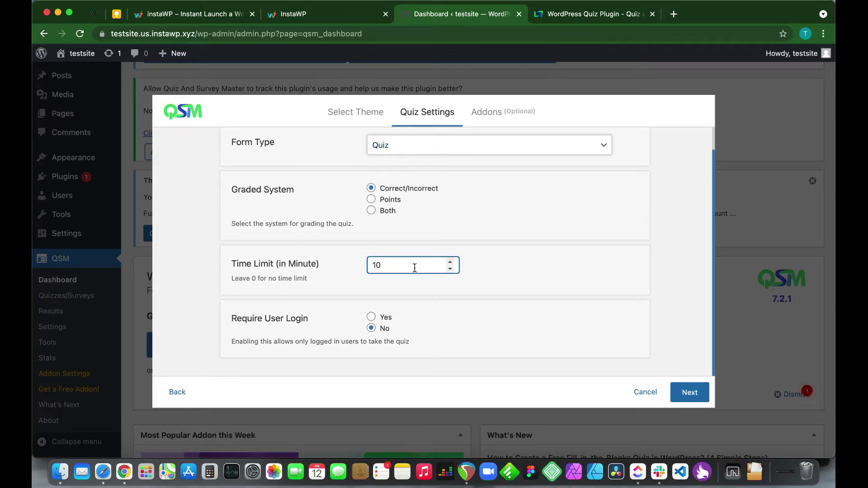
key(BackSpace)
key(BackSpace)
text(5)
scroll(532, 346, down, 1)
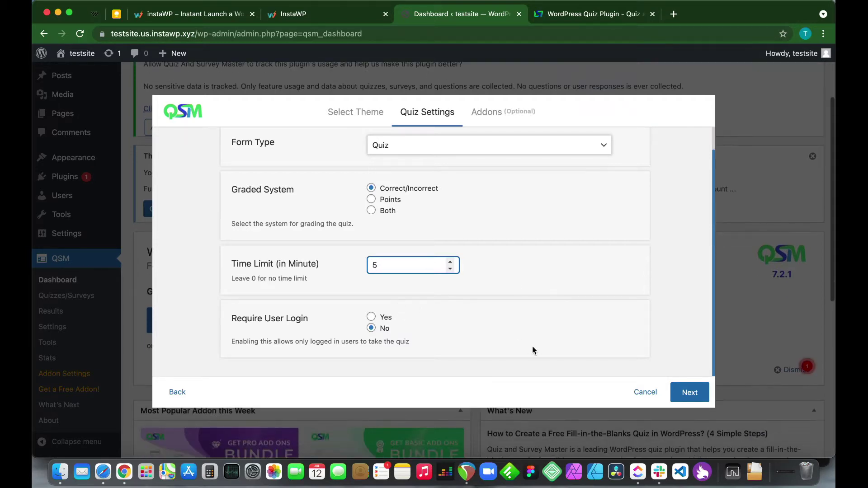
Skip past the optional addons and create the Timed Exam quiz
click(689, 393)
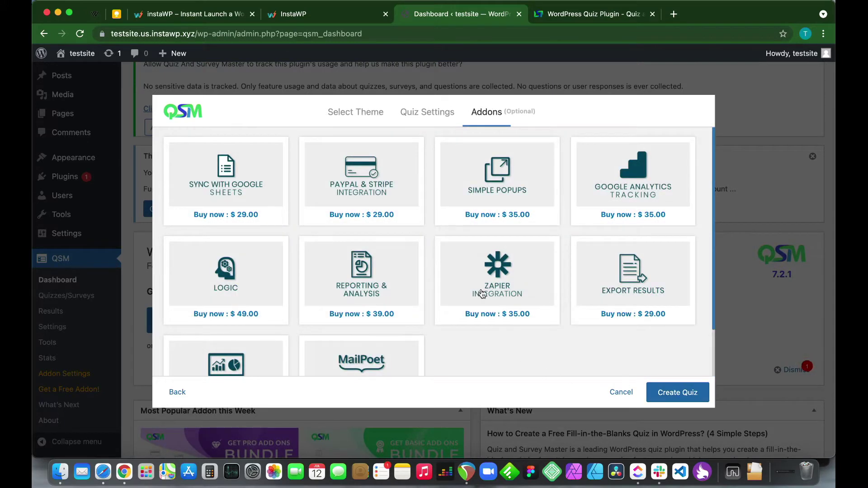
scroll(482, 294, up, 1)
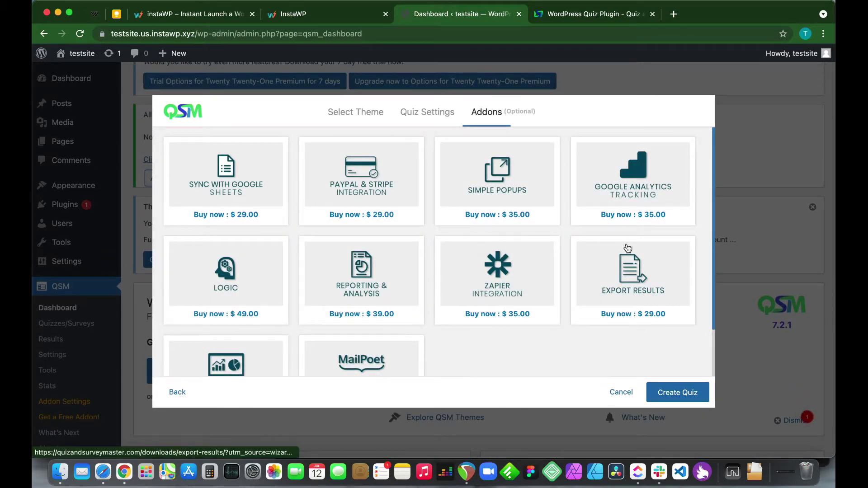
scroll(438, 335, down, 2)
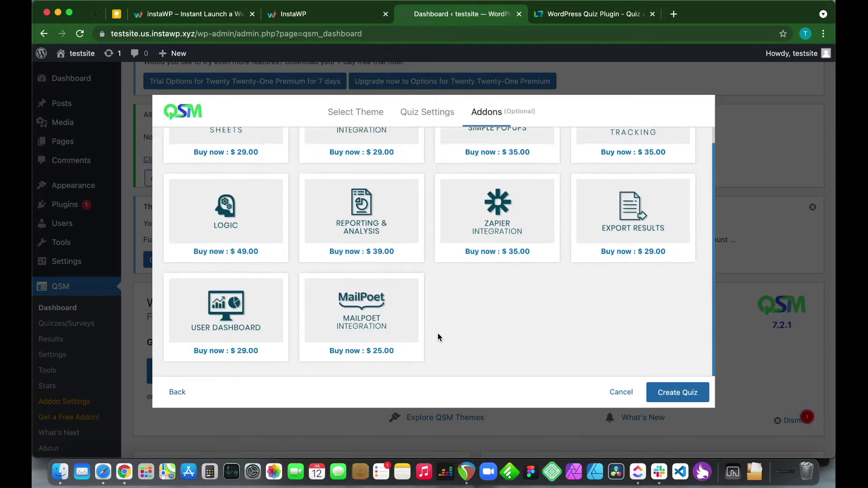
scroll(438, 333, down, 1)
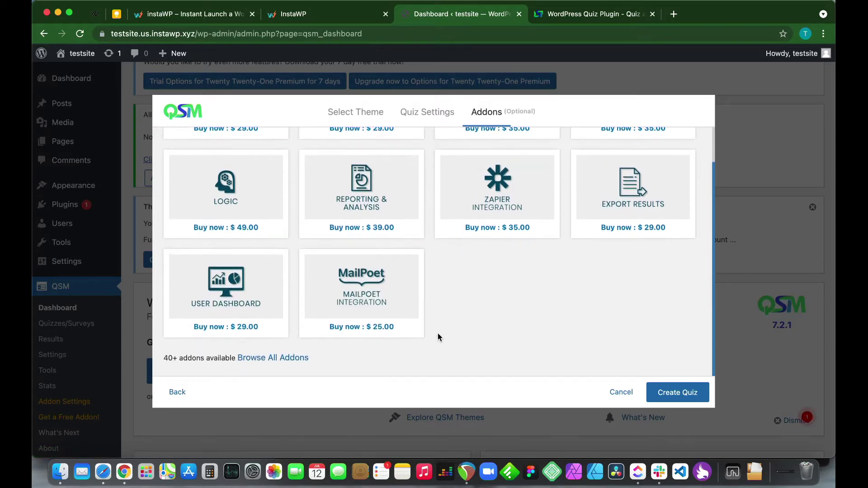
click(672, 402)
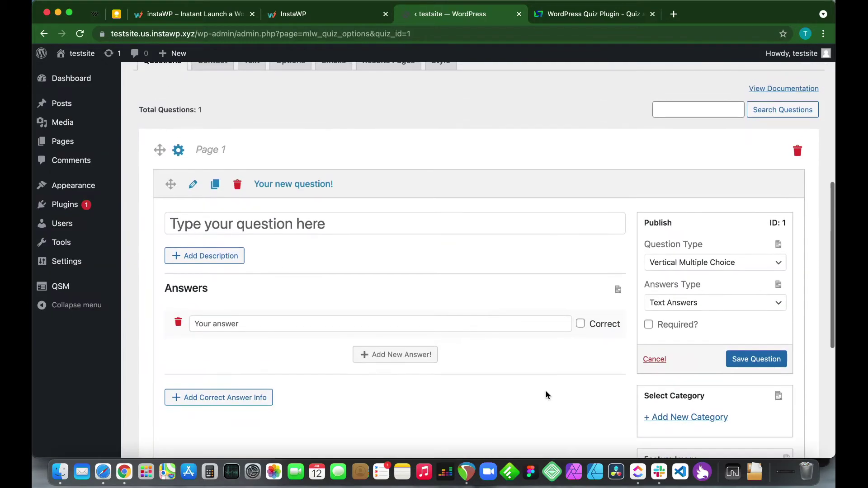
scroll(547, 392, up, 2)
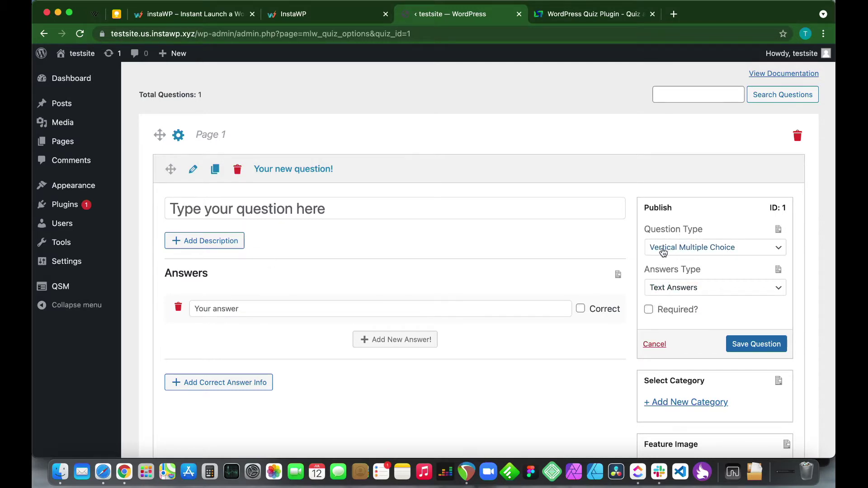
click(679, 251)
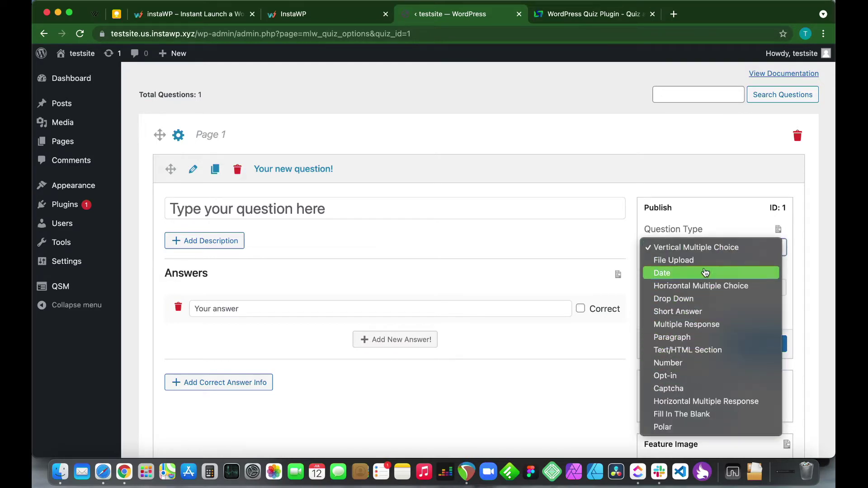
click(713, 211)
click(697, 289)
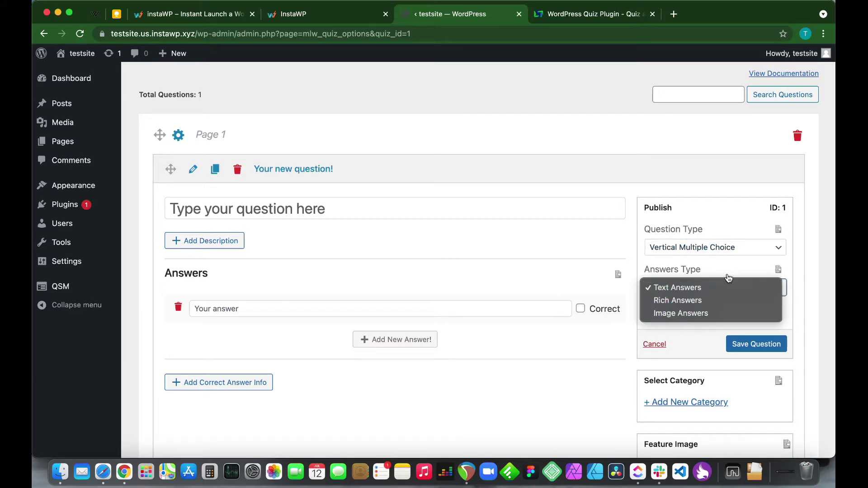
click(719, 270)
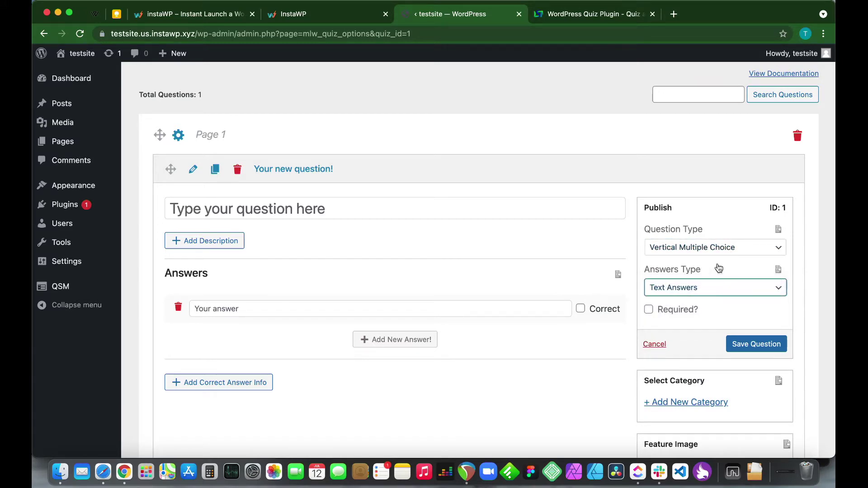
scroll(679, 328, down, 1)
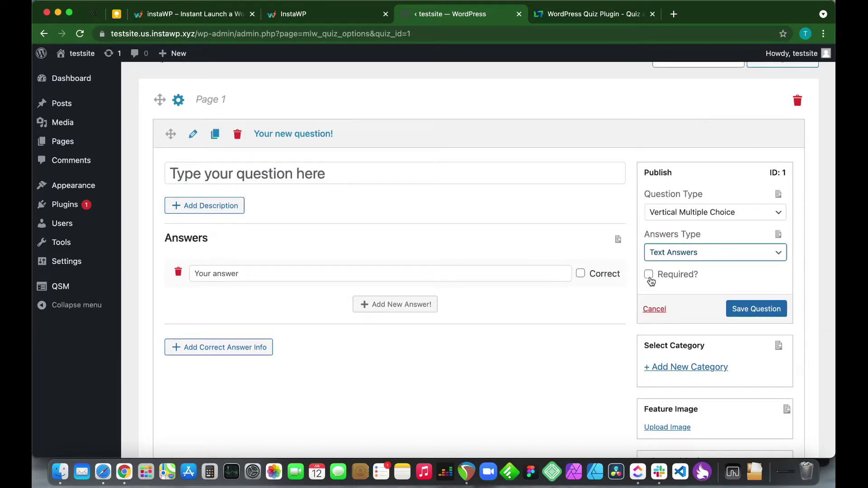
scroll(651, 281, down, 2)
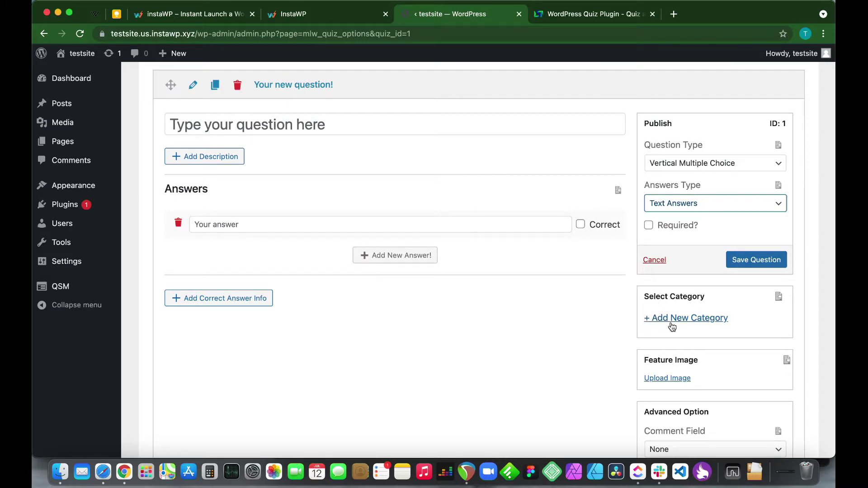
scroll(672, 326, down, 5)
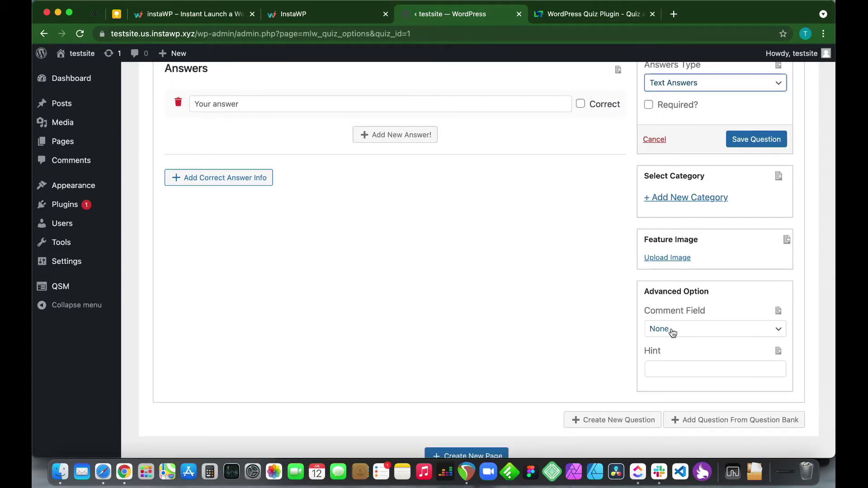
scroll(670, 339, down, 2)
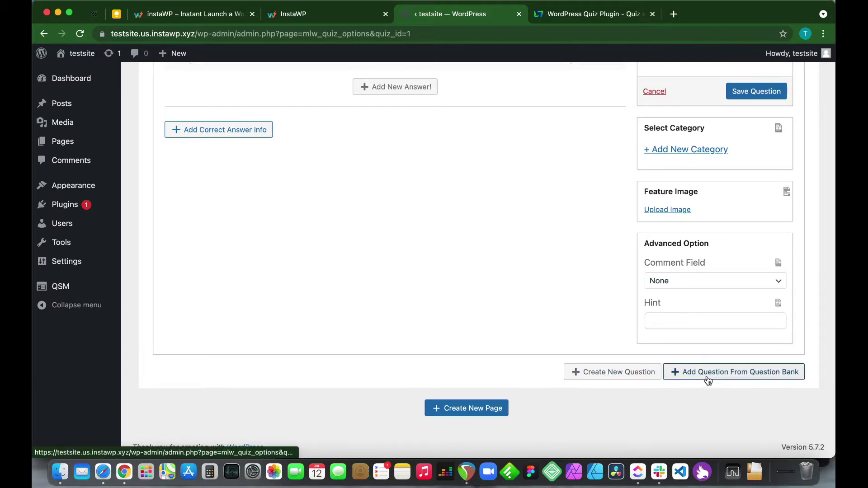
scroll(581, 329, up, 10)
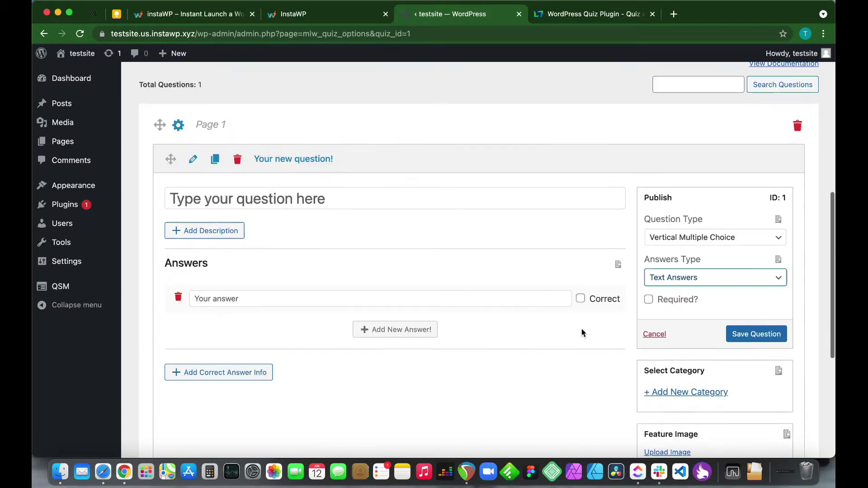
scroll(581, 330, up, 2)
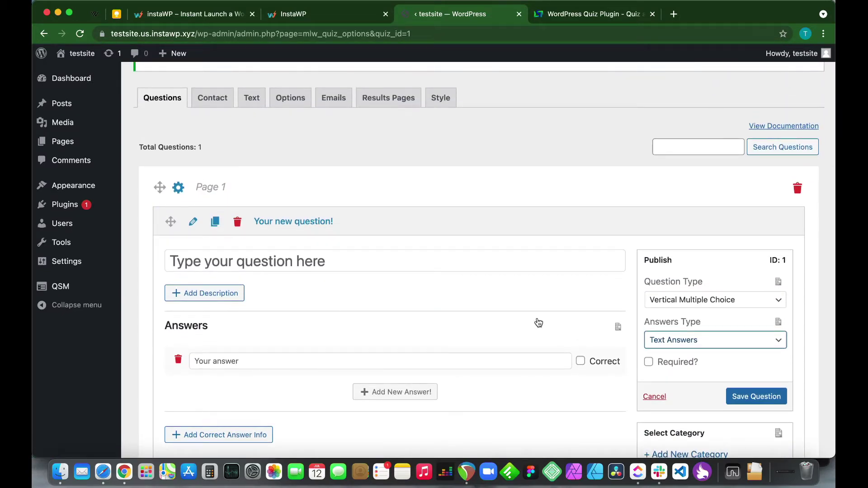
Enter the question text 'What do fish breathe with?'
click(320, 258)
text(What)
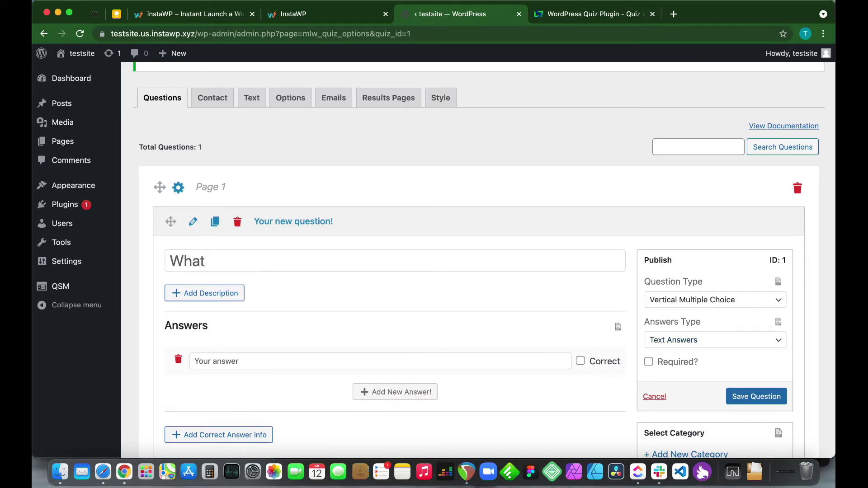
text( do fish breathe)
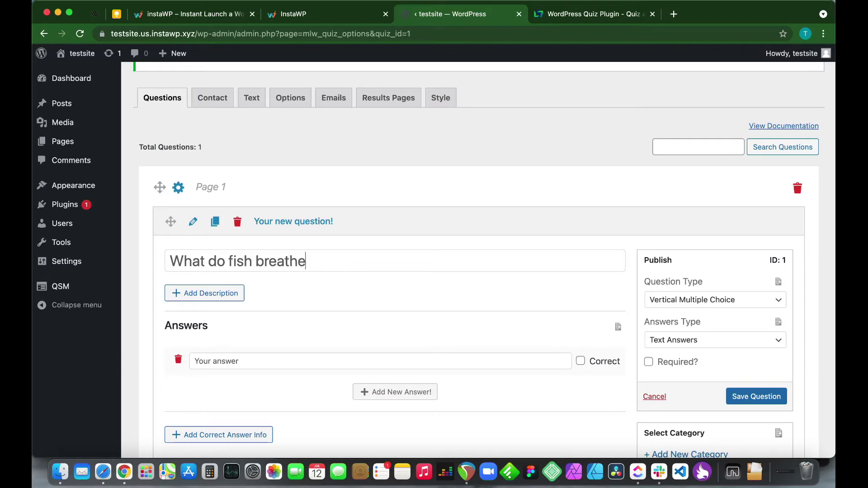
text( with?)
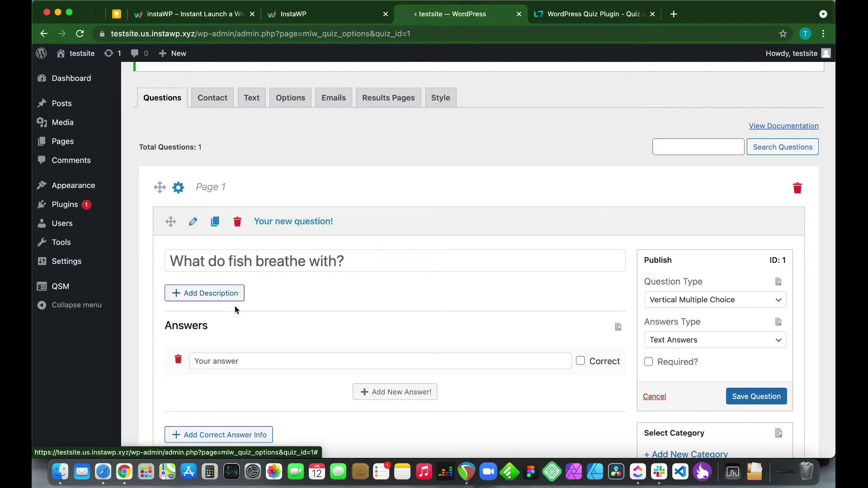
scroll(235, 305, down, 3)
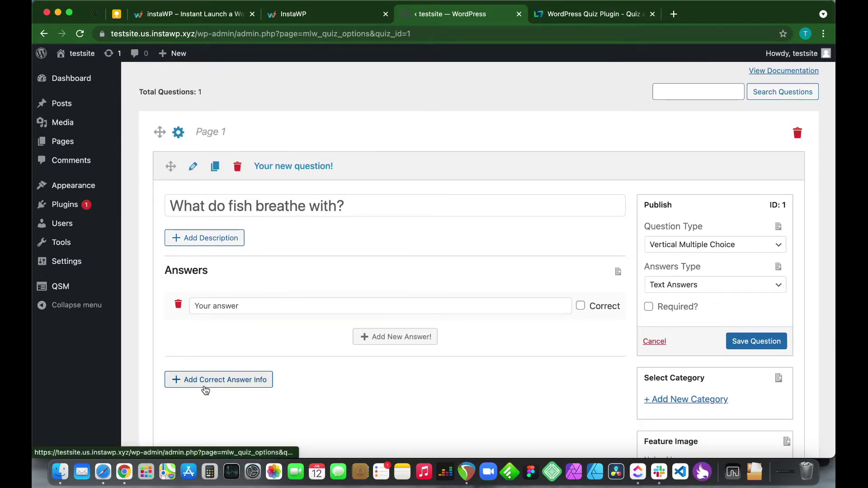
Fill in four answers: Gills, Lungs, Scales and They do not breathe
click(248, 308)
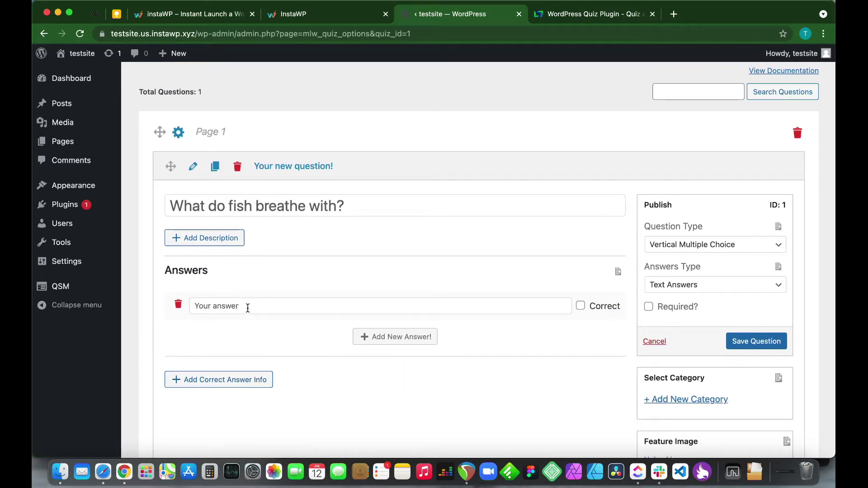
text(Gills)
click(360, 337)
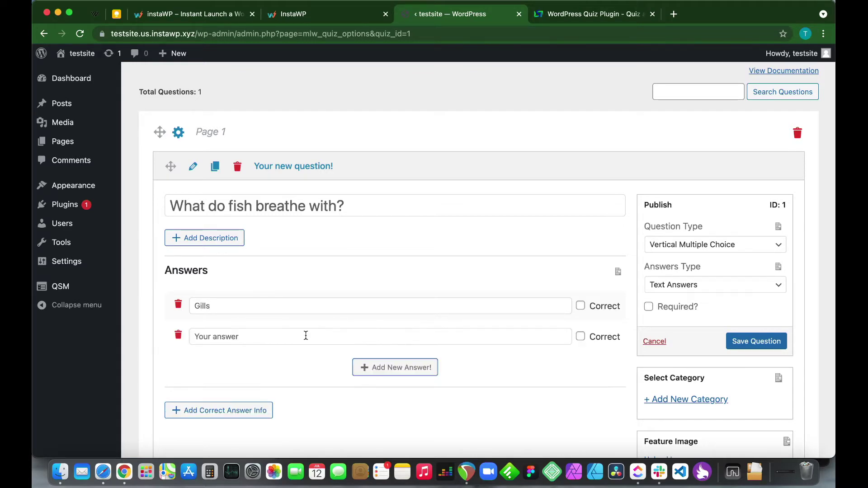
click(273, 336)
text(Lungs)
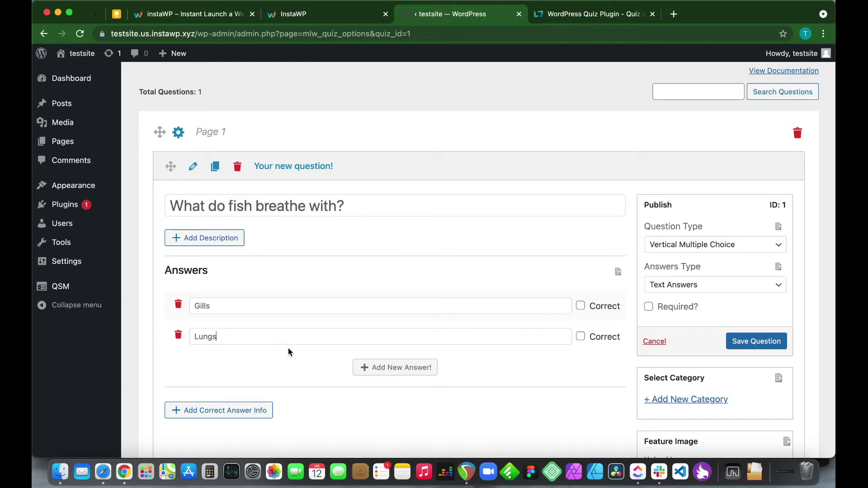
click(364, 368)
click(285, 364)
text(Scales)
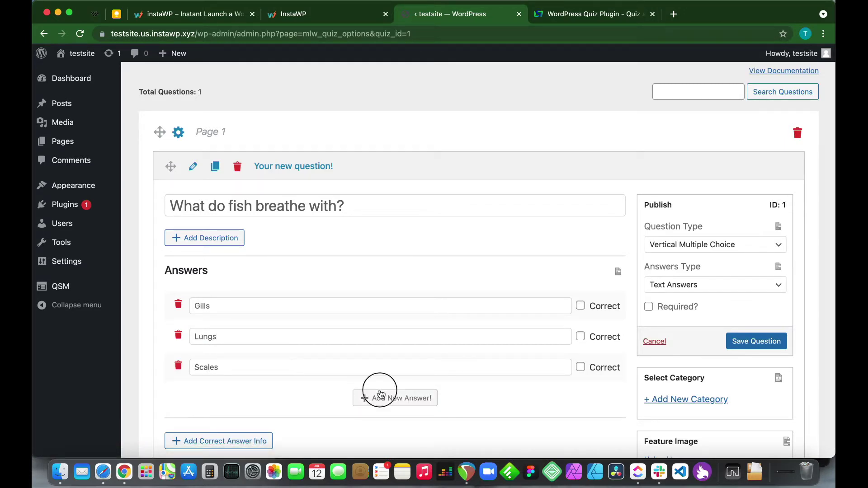
click(378, 398)
click(193, 398)
text(They do not breathe)
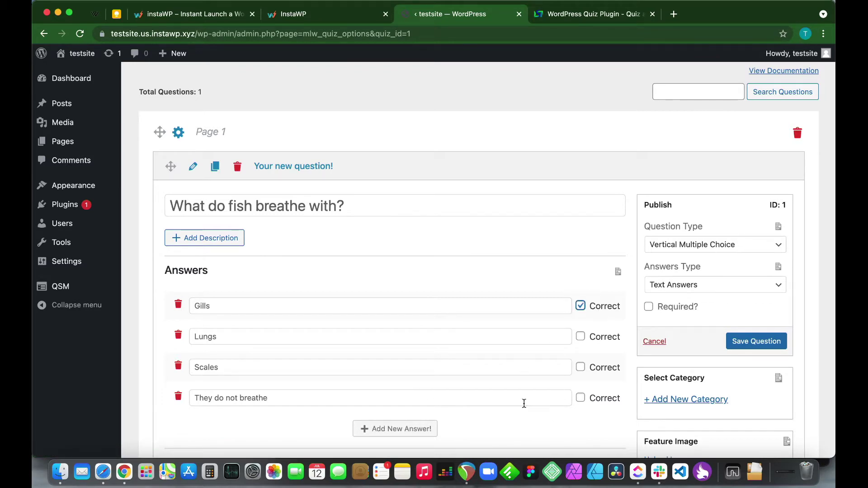
Save the fish breathing question
scroll(506, 421, down, 3)
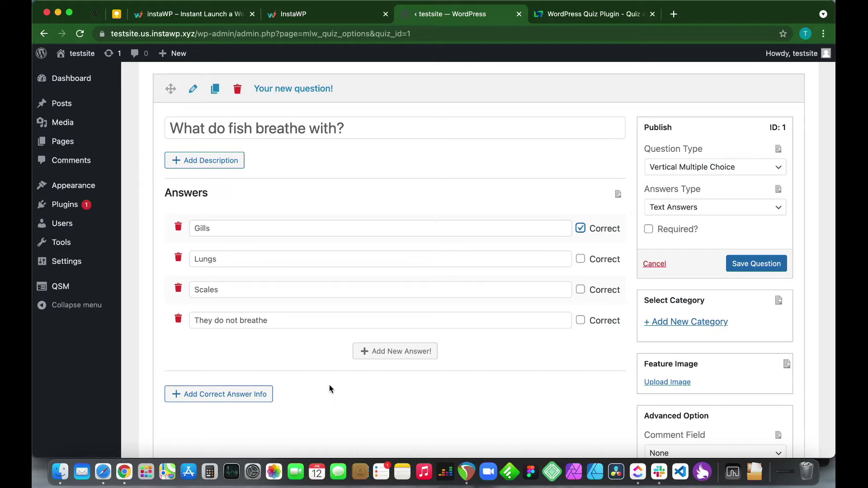
scroll(402, 390, down, 6)
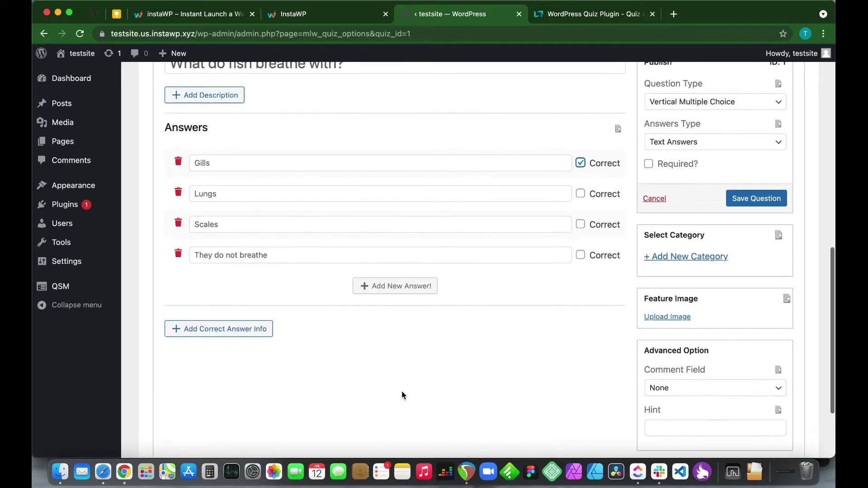
click(750, 200)
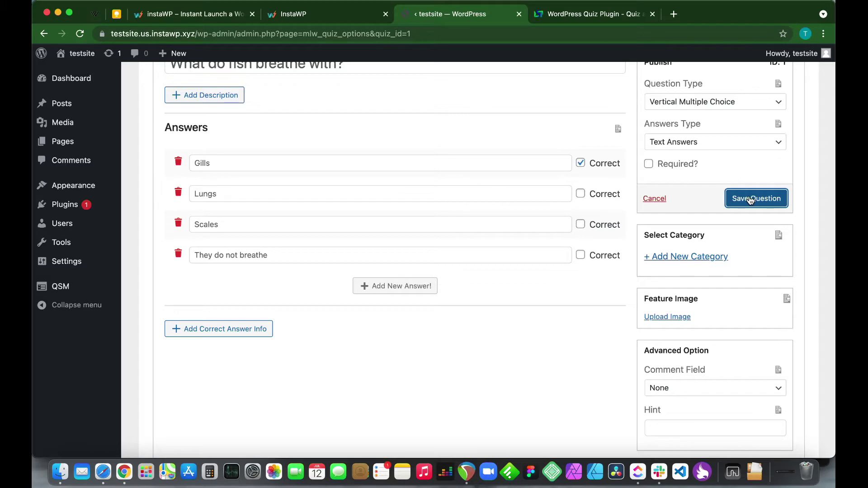
scroll(531, 282, up, 3)
scroll(530, 282, down, 6)
Add a second question titled 'How many days are there in a leap year'
click(573, 372)
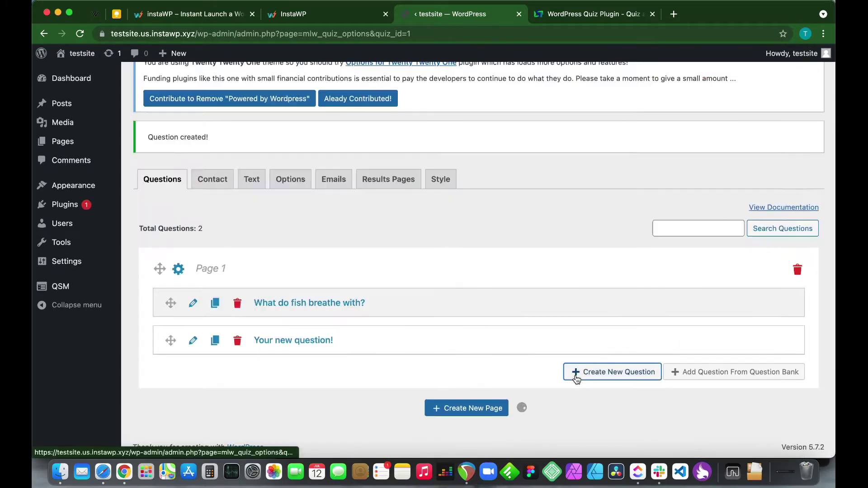
scroll(401, 246, up, 5)
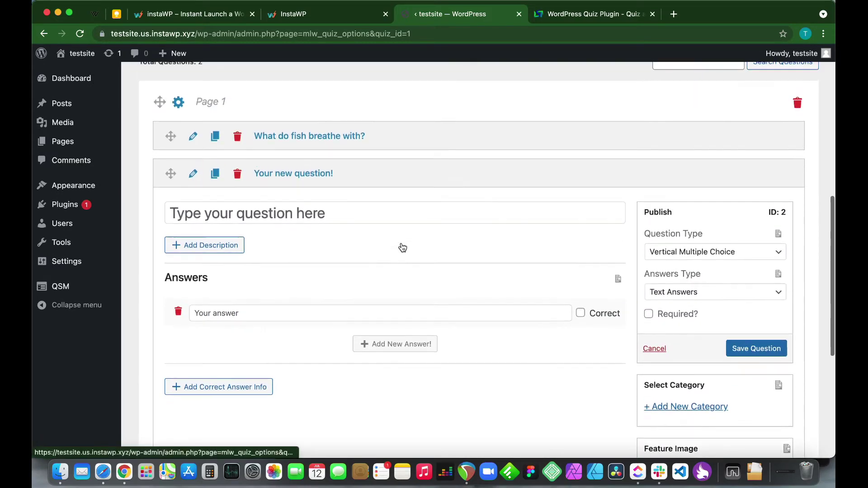
click(271, 205)
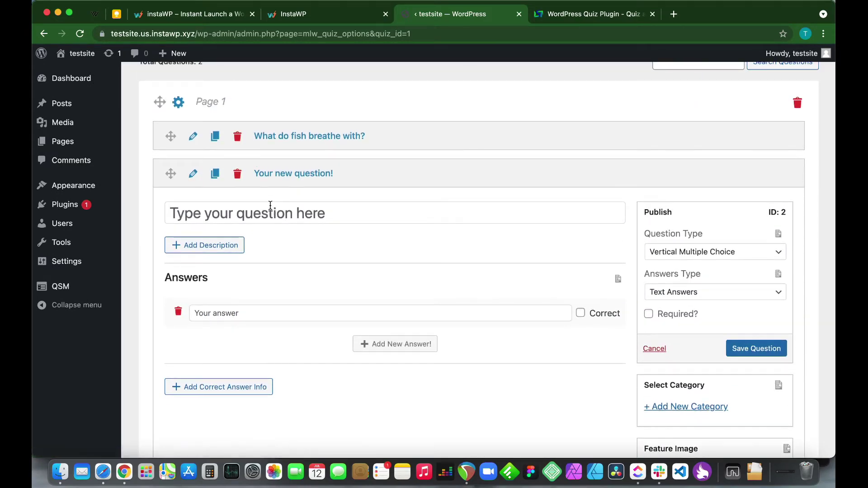
text(How many d)
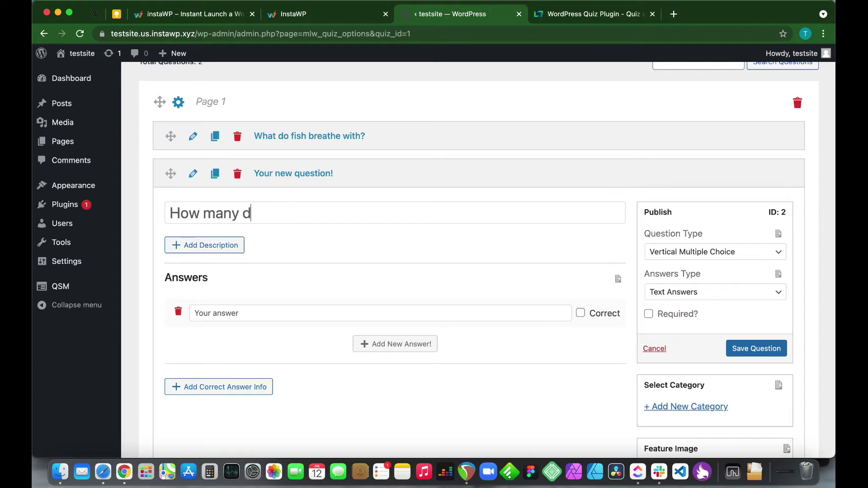
text(ays are there in a)
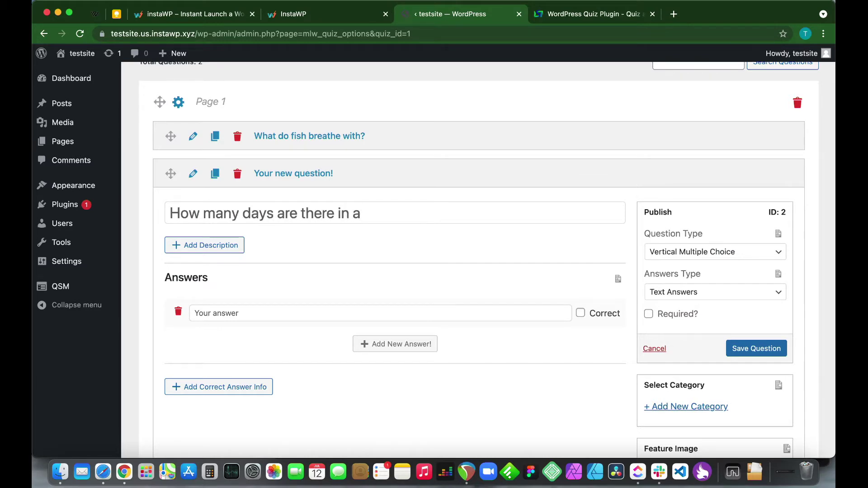
text( leap year?)
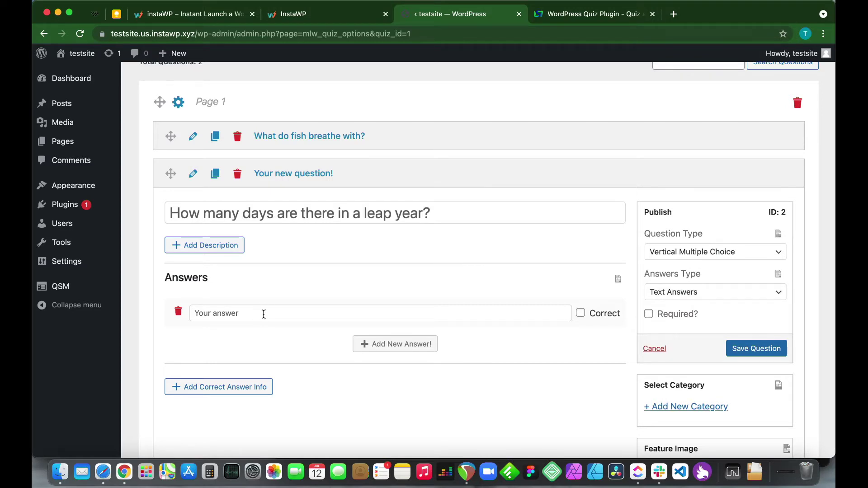
Replace the leap-year question's placeholder description with a new description line
click(222, 252)
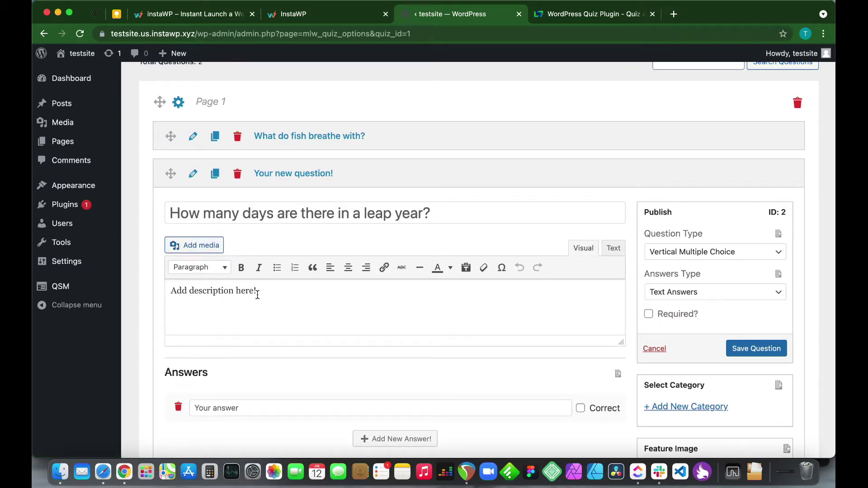
triple_click(257, 294)
key(BackSpace)
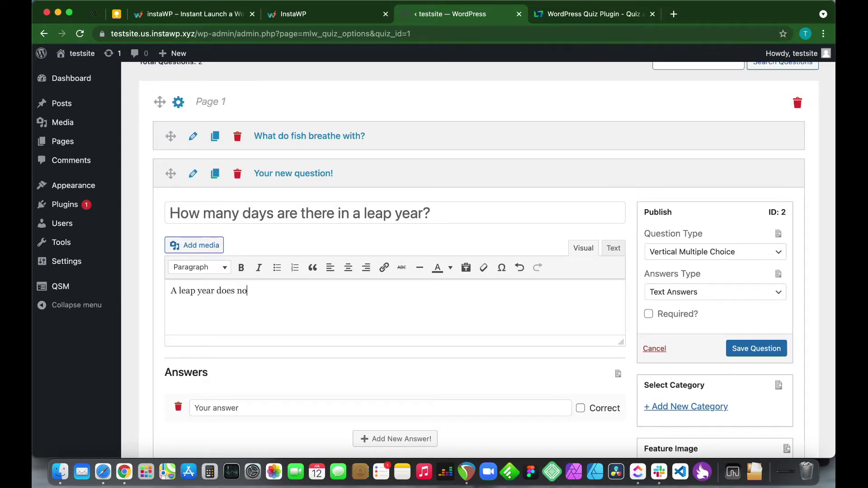
text(ame number of days as a regular year.)
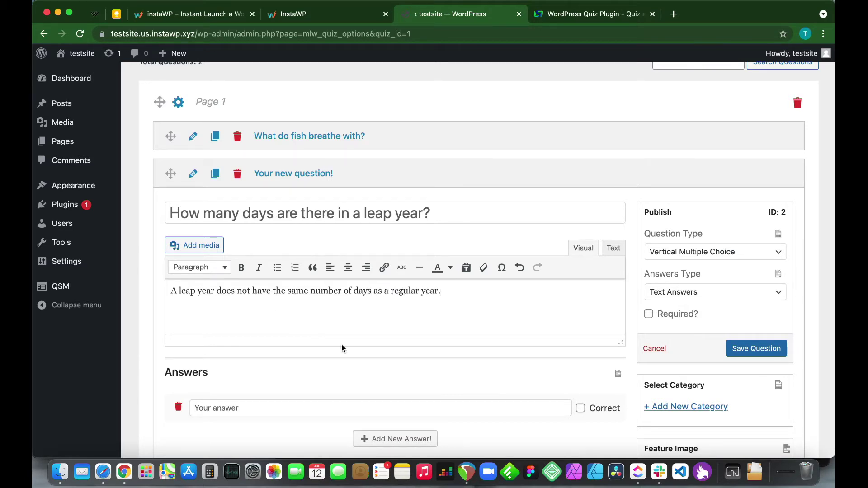
Enter the four answers 366, 365, 364 and 300
scroll(337, 343, down, 3)
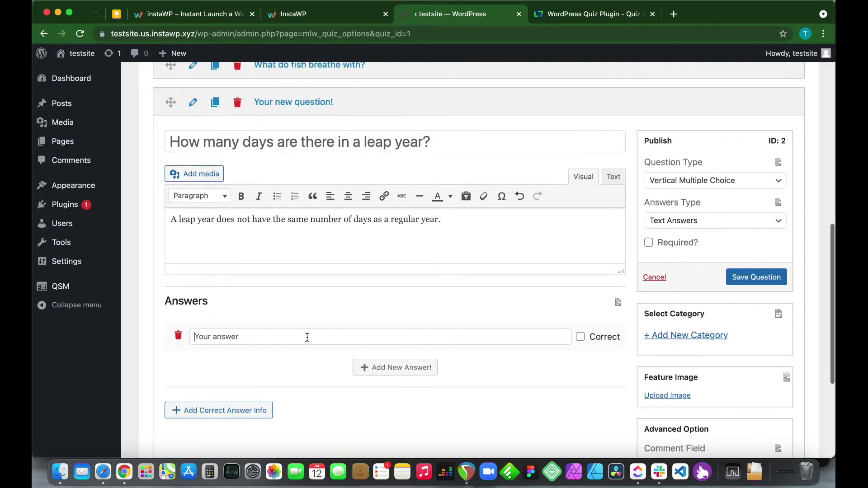
text(366)
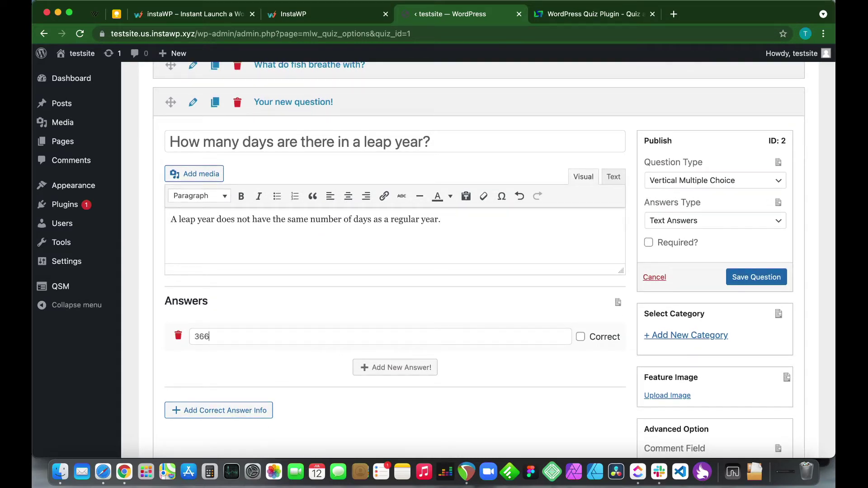
click(377, 373)
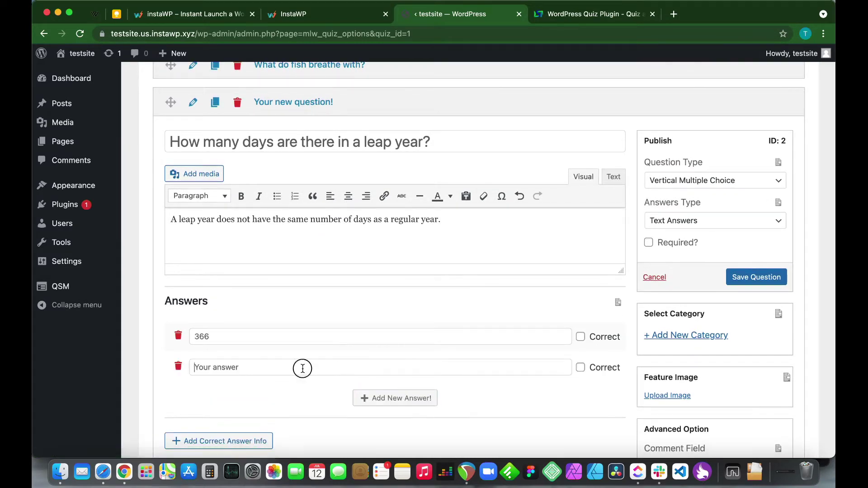
text(365)
click(363, 398)
click(280, 395)
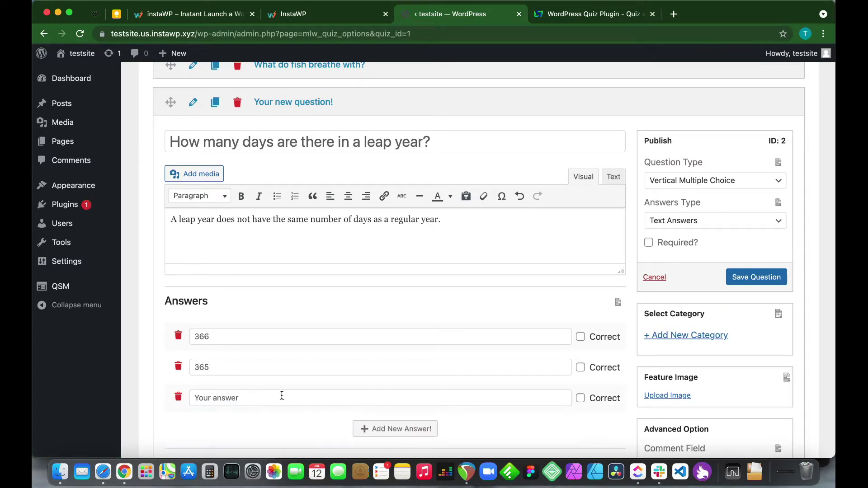
text(364)
click(359, 429)
click(316, 427)
text(3)
Mark 366 as correct and save the leap-year question
scroll(359, 384, down, 4)
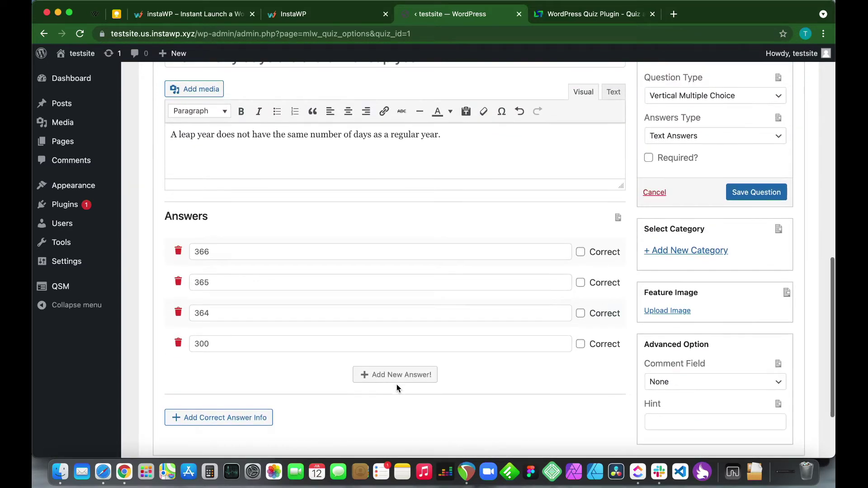
click(582, 254)
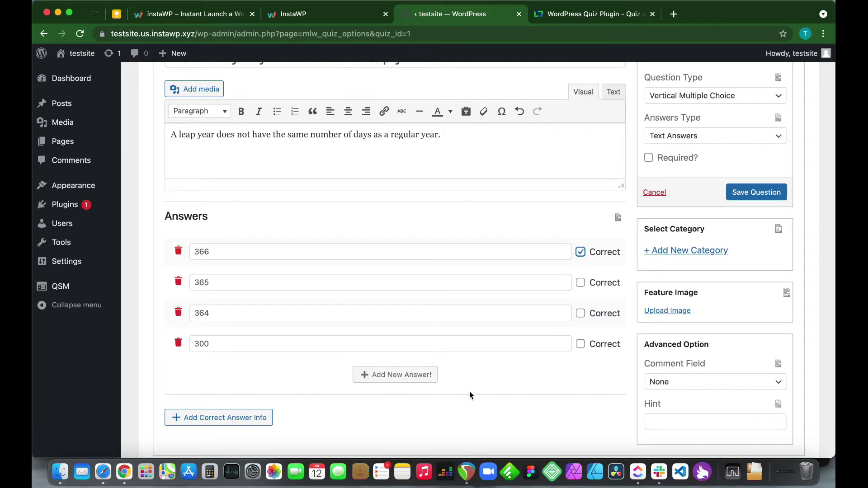
scroll(499, 395, down, 2)
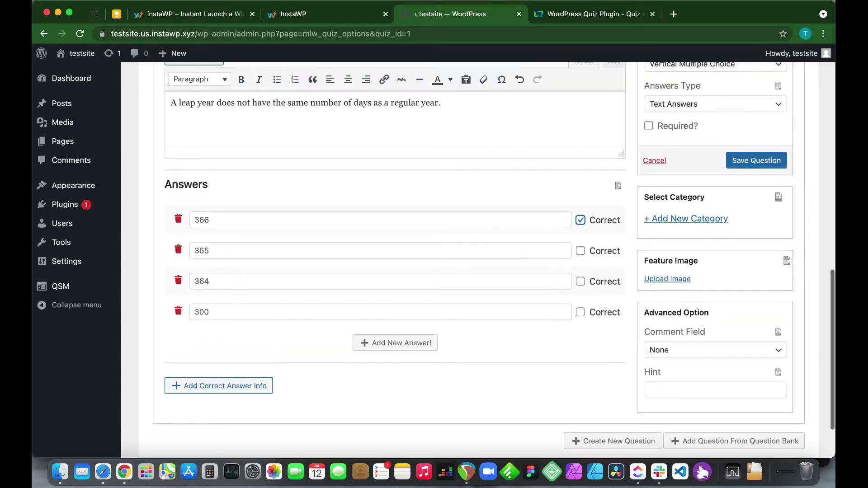
click(755, 161)
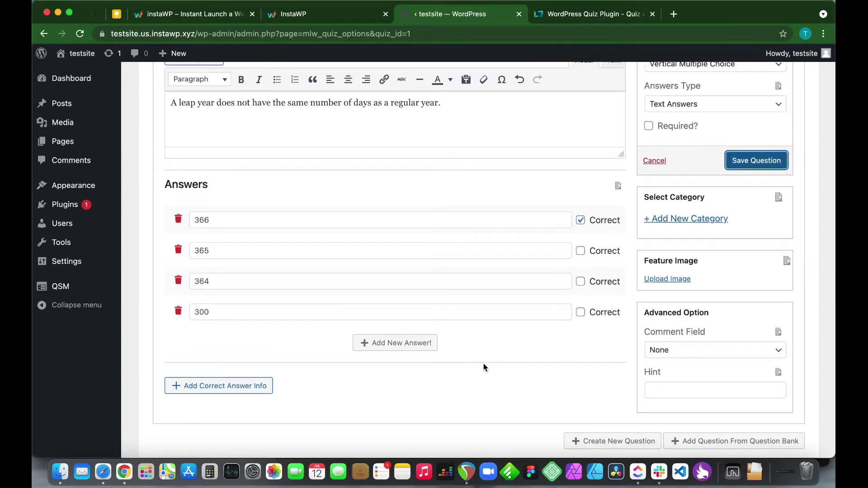
scroll(489, 364, down, 4)
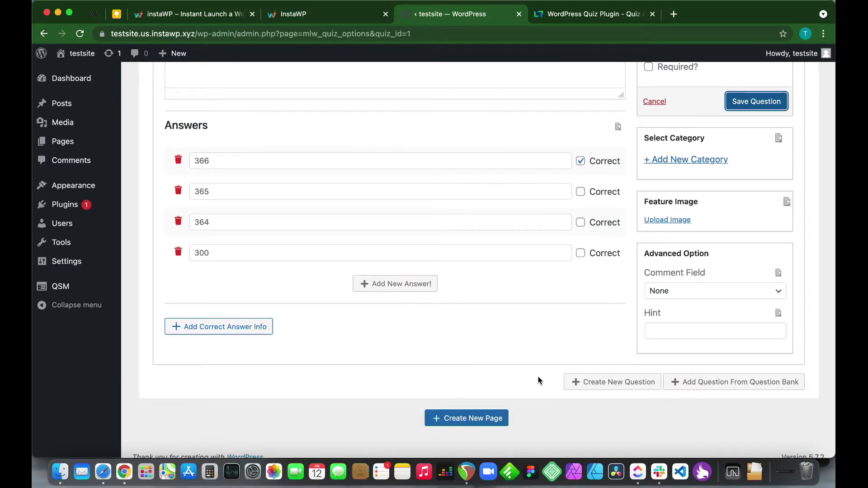
Add and save the question 'Do dolphins have Gills' with answers yes and no
click(588, 382)
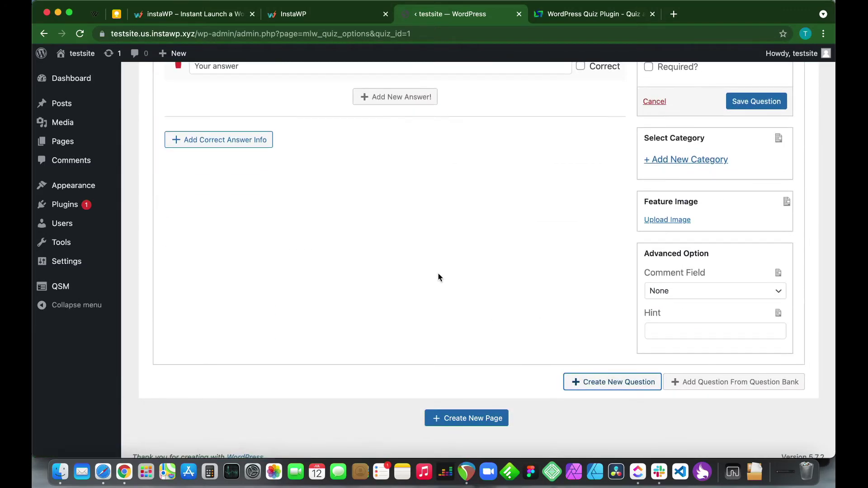
scroll(438, 277, up, 7)
scroll(218, 80, up, 7)
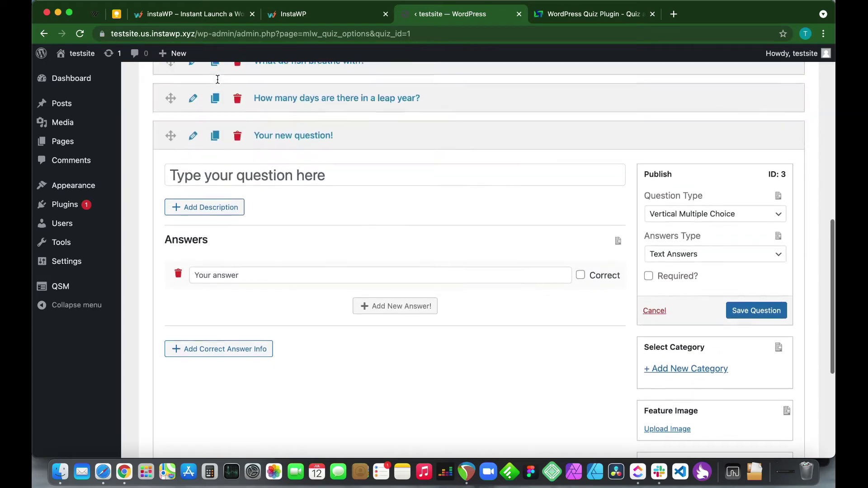
scroll(212, 181, up, 2)
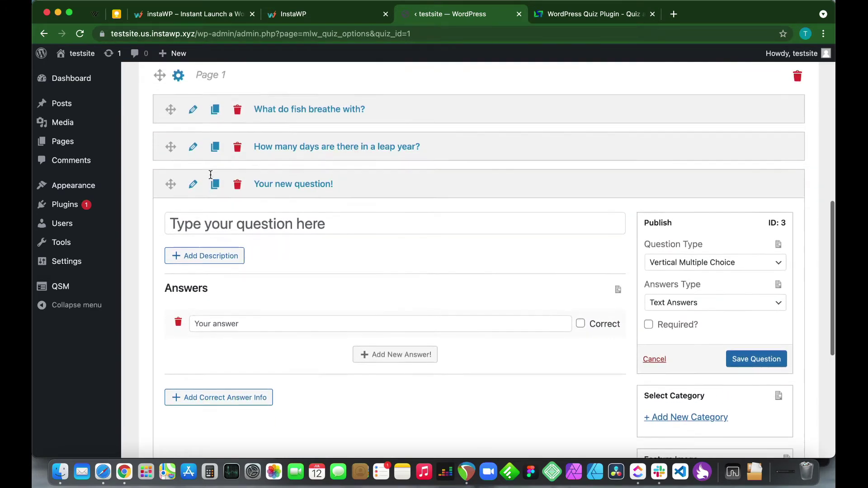
scroll(217, 207, down, 2)
scroll(217, 207, up, 2)
text(D)
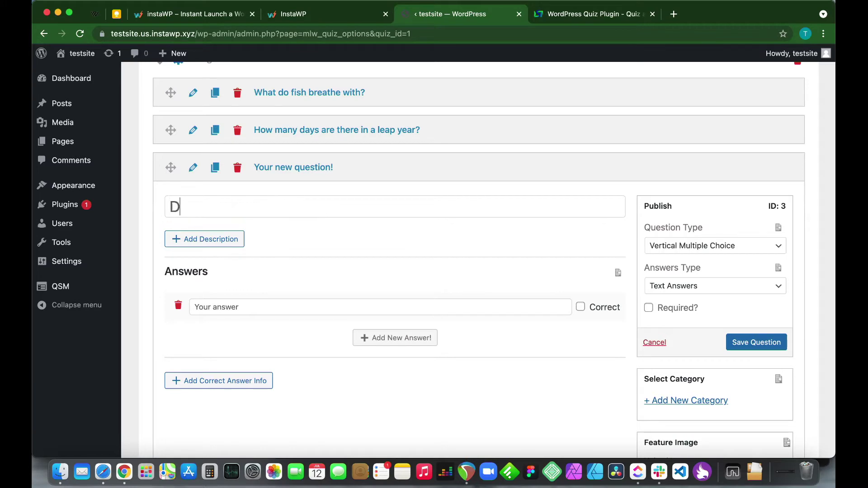
text(o dolphins have Gills)
click(296, 307)
text(yes)
click(379, 342)
text(no)
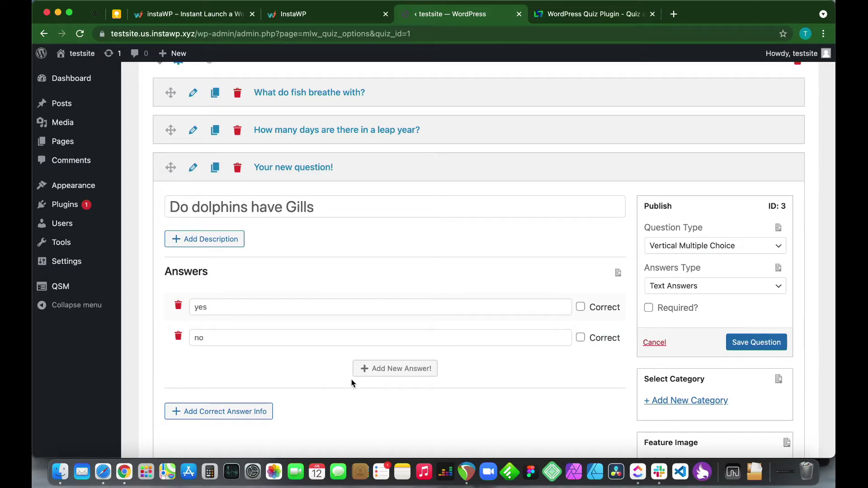
click(737, 345)
Write 'How many hours are there in a day?' with answers 24, 12, 16 and 27
scroll(544, 370, down, 5)
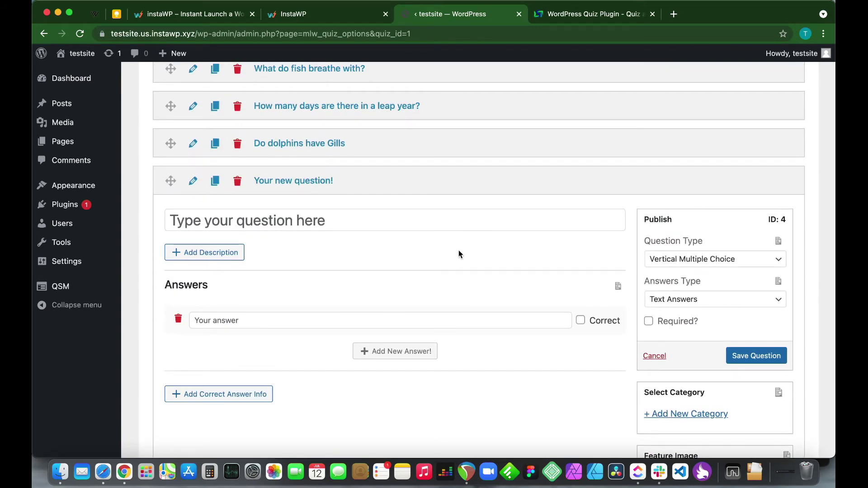
click(381, 213)
text(How many hours are )
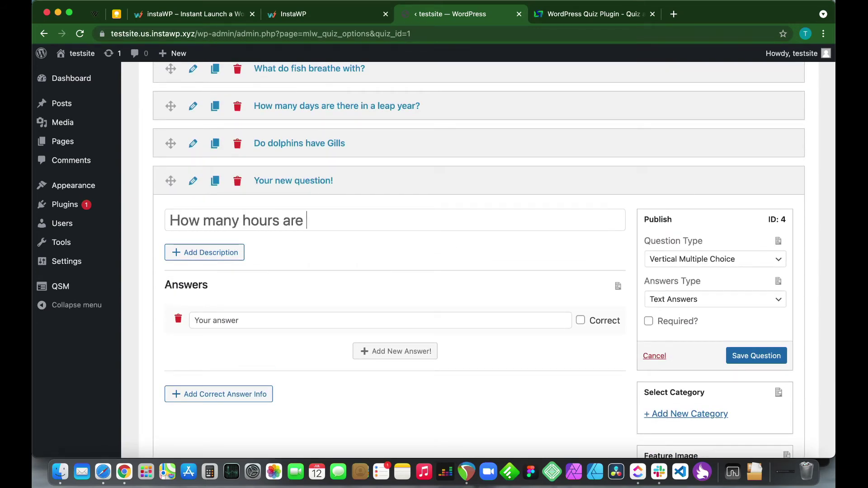
text(there in )
text(a day)
text(24)
click(357, 350)
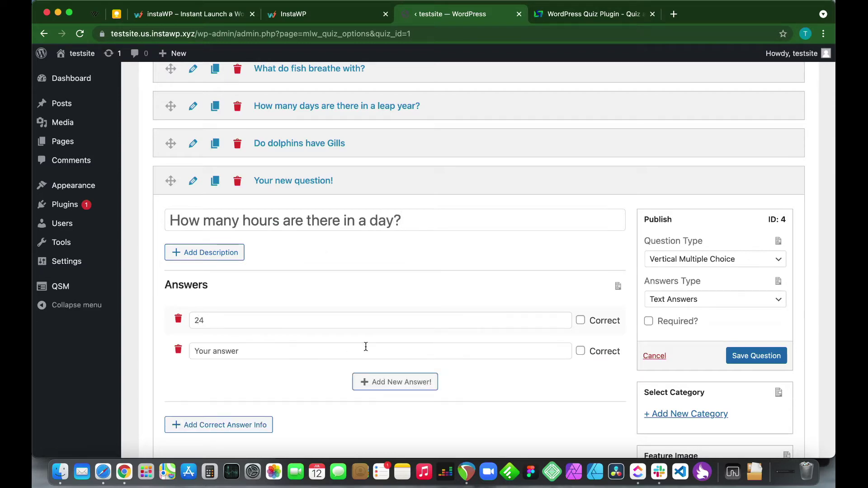
text(12)
click(397, 382)
text(16)
click(387, 413)
text(27)
Mark 24 as correct and save the hours-in-a-day question
click(580, 320)
click(756, 356)
scroll(513, 310, down, 6)
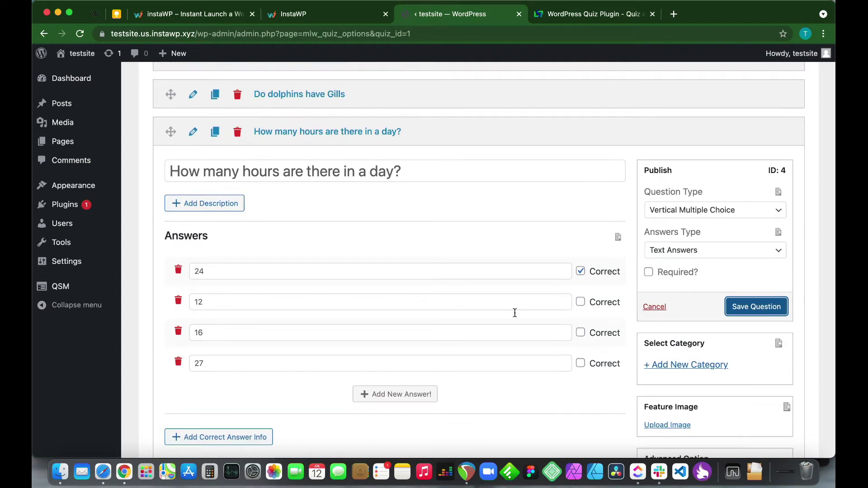
click(612, 372)
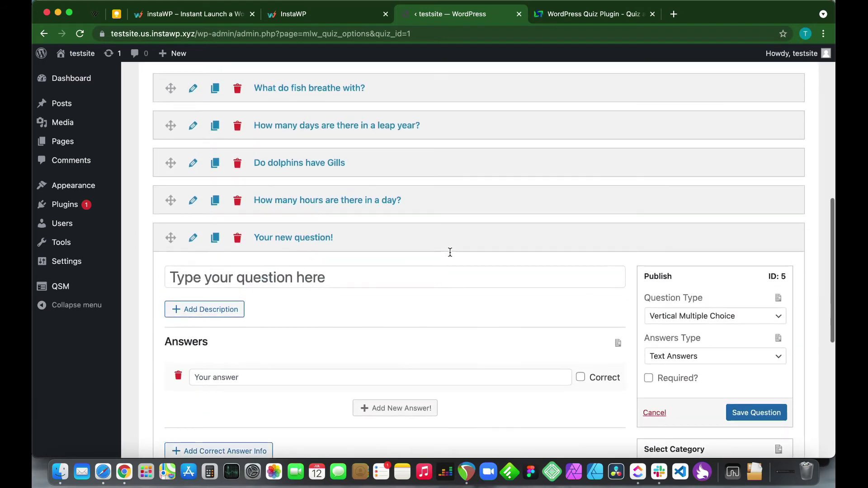
Make 'What day comes after Wednesday' a Short Answer question with Thursday correct
text(What day come)
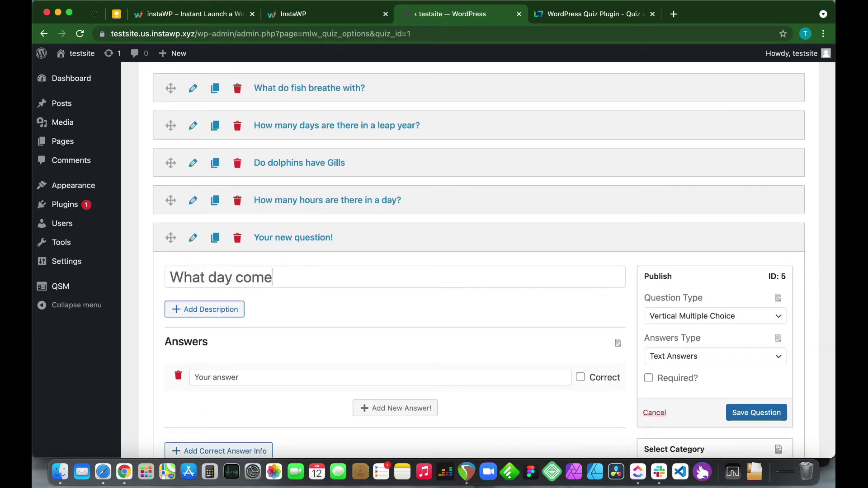
text(s after Wednesday)
scroll(437, 304, down, 1)
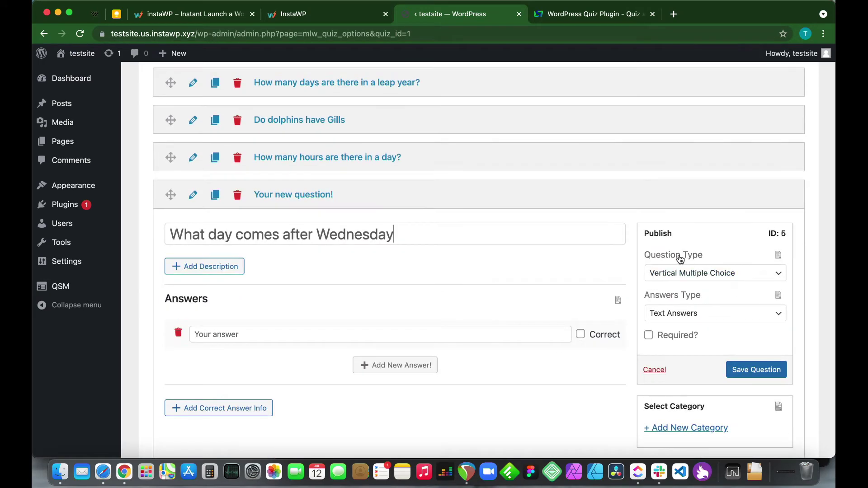
click(683, 272)
click(683, 336)
scroll(379, 339, down, 2)
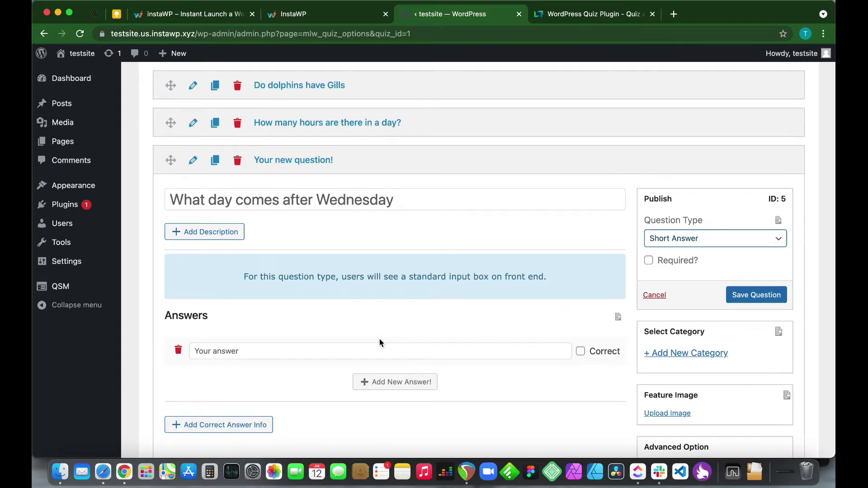
click(320, 352)
text(Thursday)
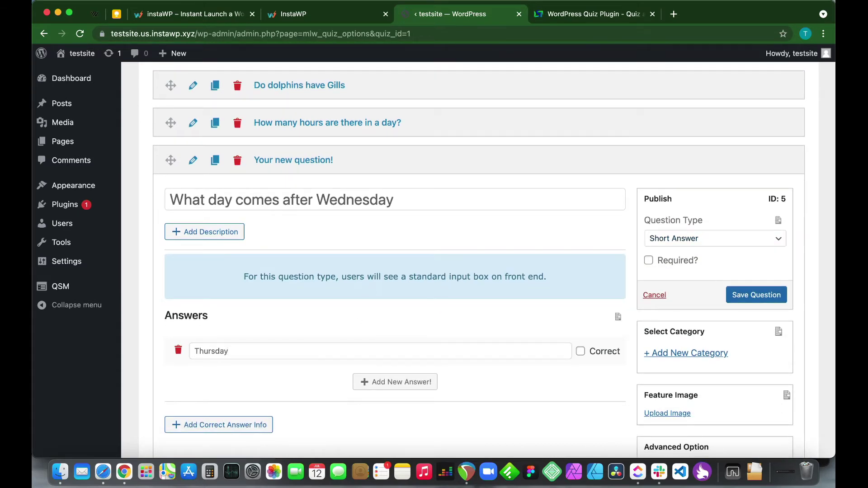
click(580, 352)
Save the Wednesday question and add a second quiz page
scroll(523, 402, down, 1)
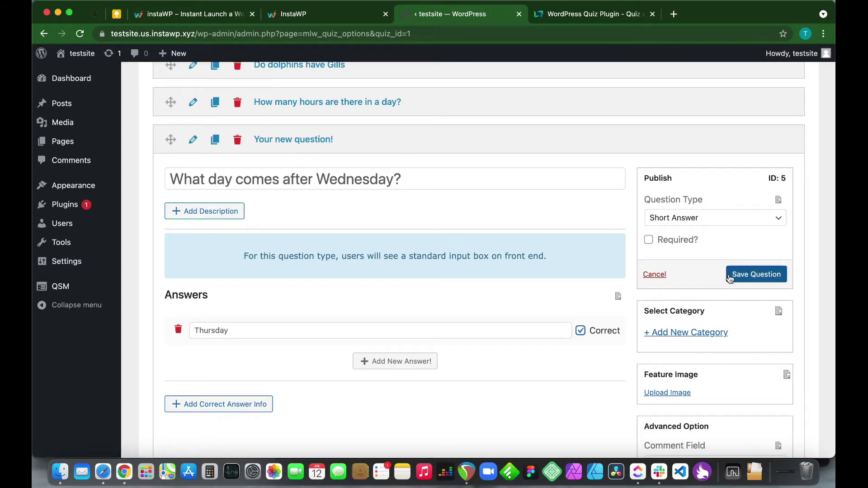
click(730, 276)
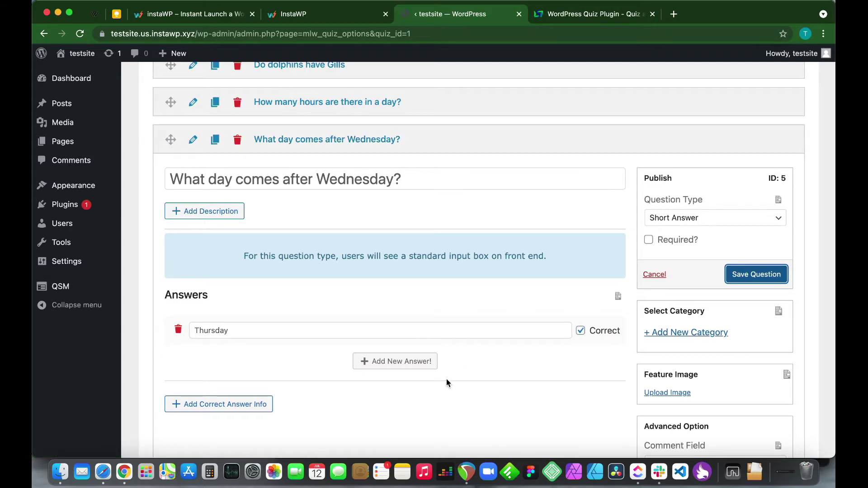
scroll(446, 382, down, 5)
scroll(447, 382, down, 3)
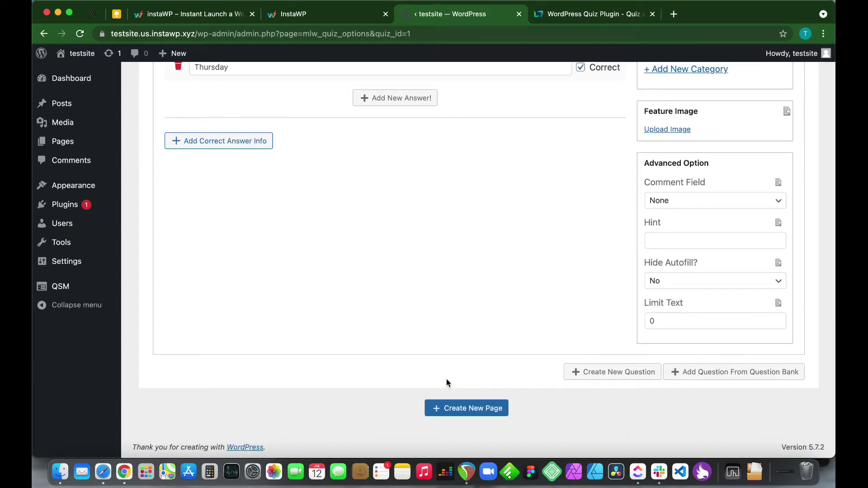
click(447, 409)
Add a question to Page 2 and collapse the leap-year question's editor
click(591, 375)
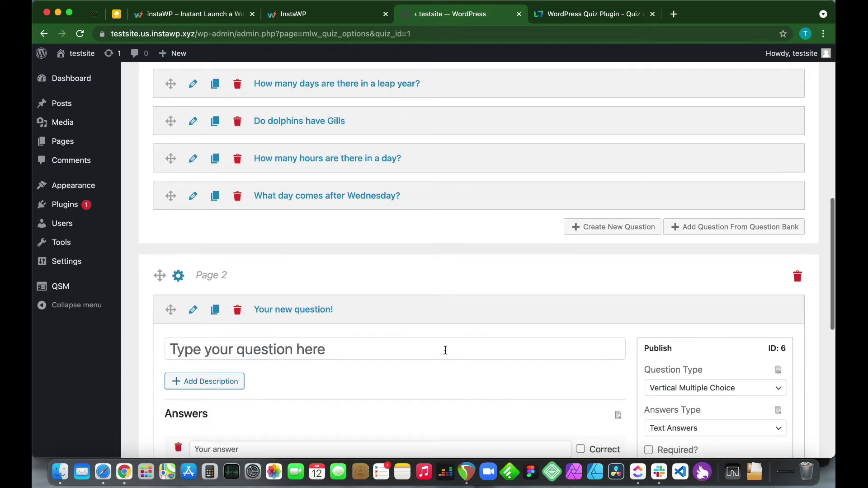
scroll(445, 351, down, 3)
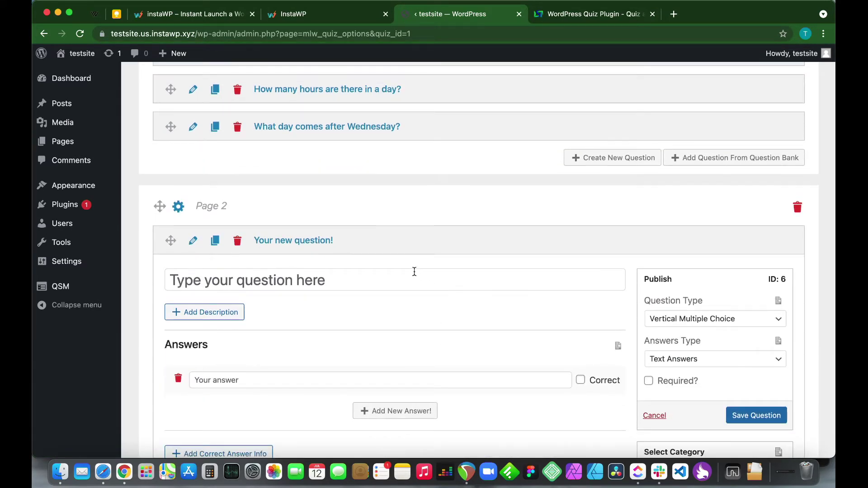
scroll(413, 270, up, 5)
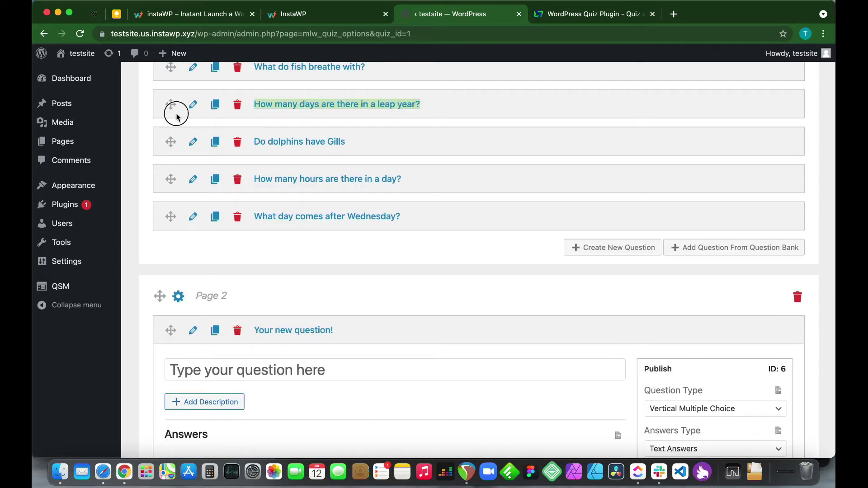
click(192, 101)
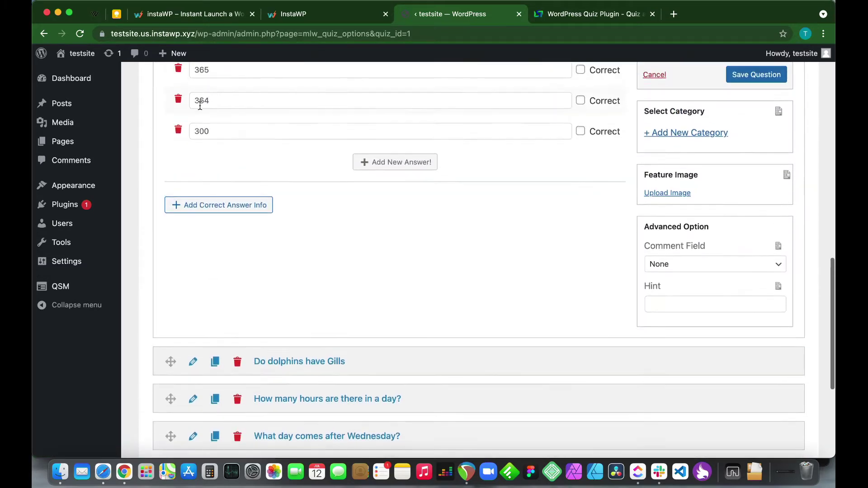
scroll(202, 113, up, 3)
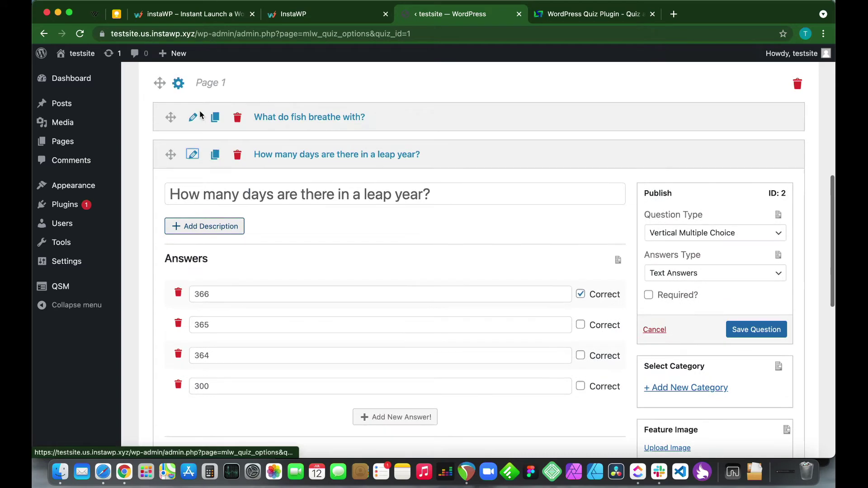
click(192, 153)
scroll(230, 198, down, 2)
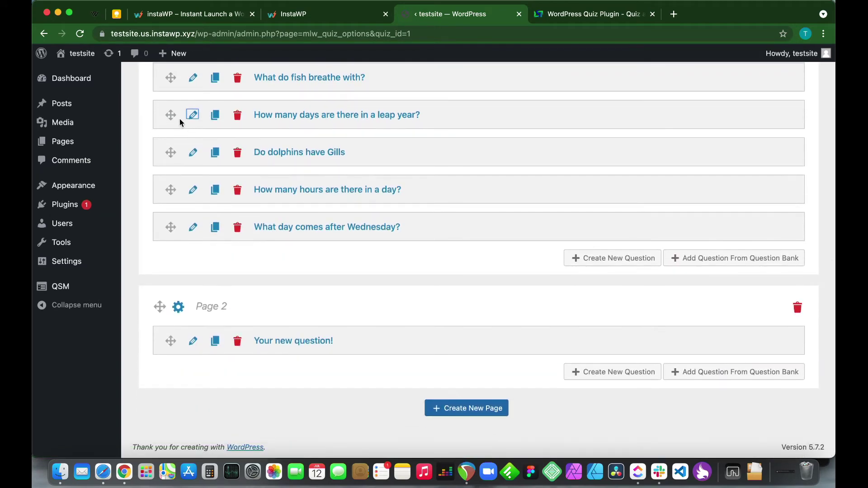
Drag the leap-year, hours-in-a-day and Wednesday questions into Page 2
drag(174, 122, 170, 344)
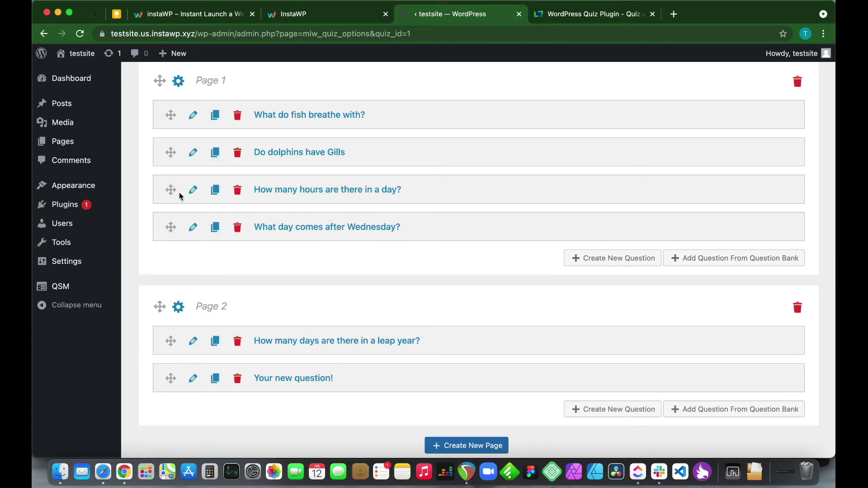
drag(179, 195, 206, 317)
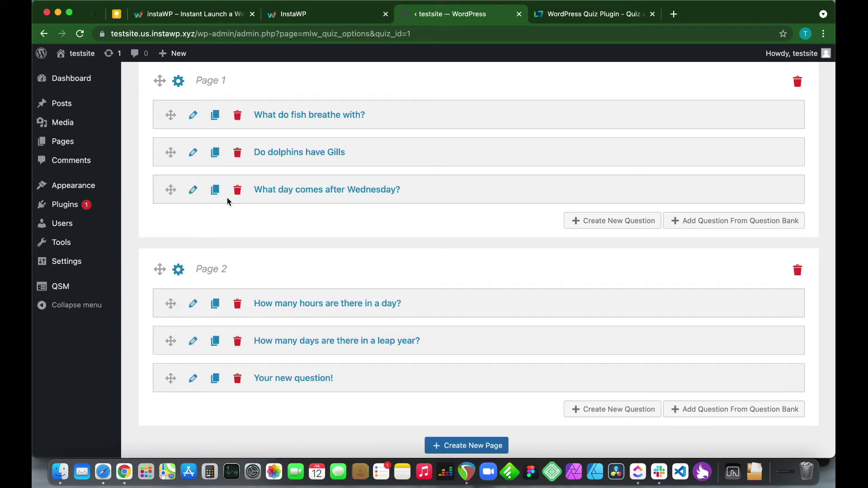
drag(170, 190, 194, 341)
Add a Page 1 question 'Do sharks have bones?' with answers Yes and No, No correct, and save it
scroll(303, 210, up, 2)
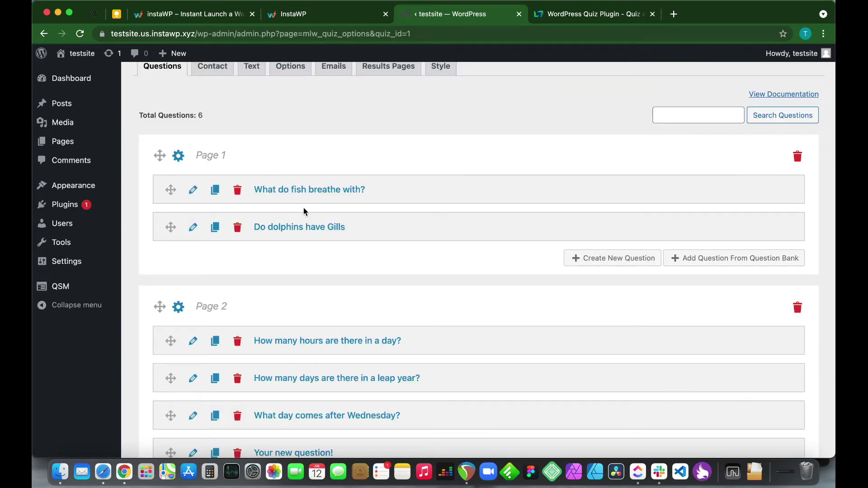
click(587, 261)
text(Do shar)
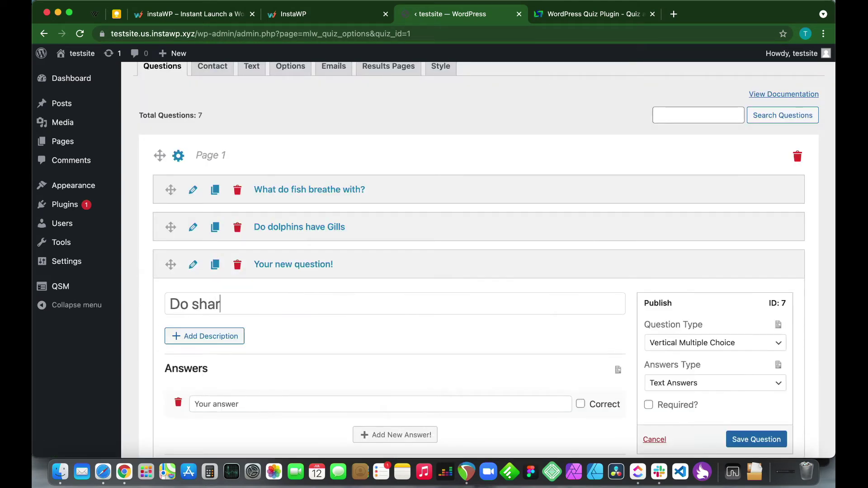
text(ks have bones?)
scroll(299, 341, down, 1)
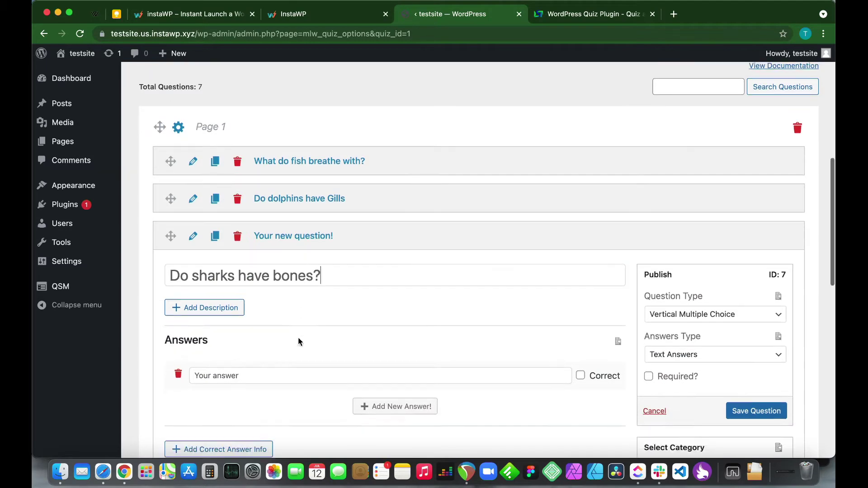
click(224, 379)
text(Yes)
key(Return)
text(No)
scroll(631, 366, down, 2)
click(581, 349)
scroll(530, 384, down, 2)
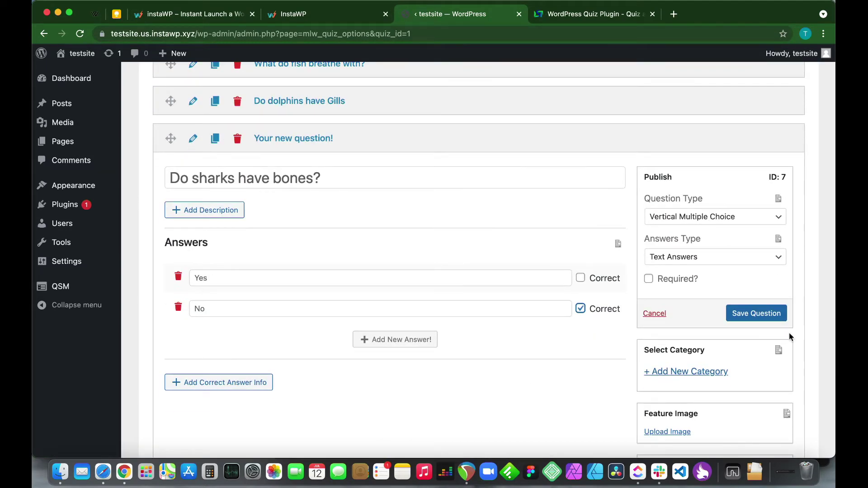
click(763, 320)
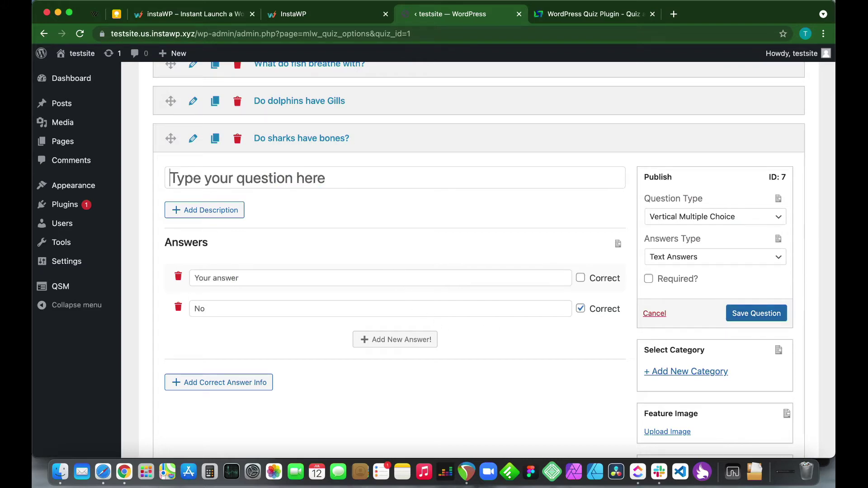
Retitle it 'How many bones do sharks have?' with answers 100, 256, 79, 0, marking 0 correct, and save
text(How many bones do sharks have?)
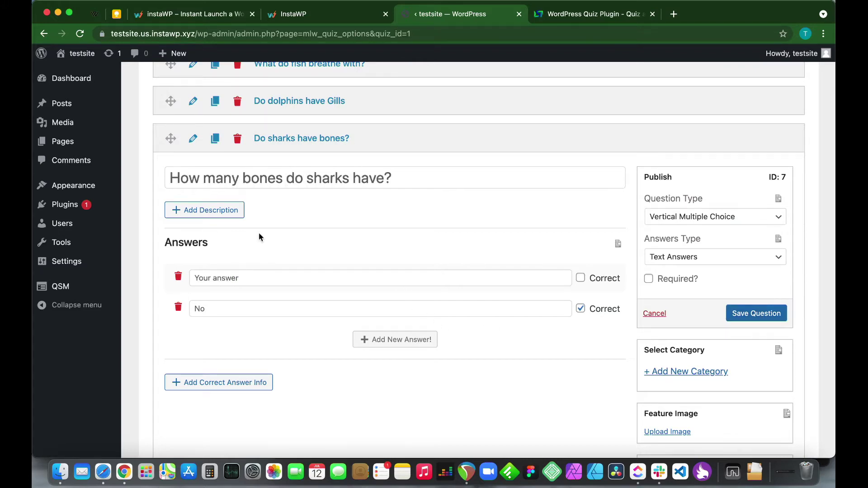
text(100)
double_click(199, 308)
text(256)
click(395, 339)
text(79)
key(Return)
text(0)
click(580, 370)
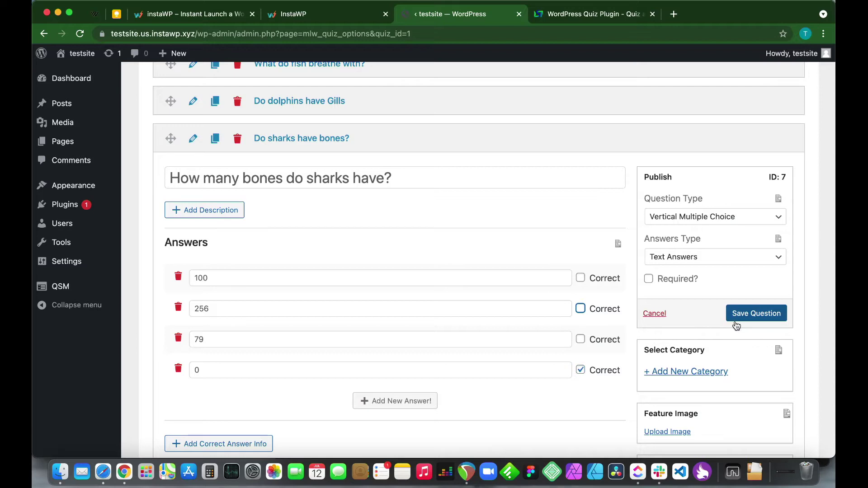
click(749, 312)
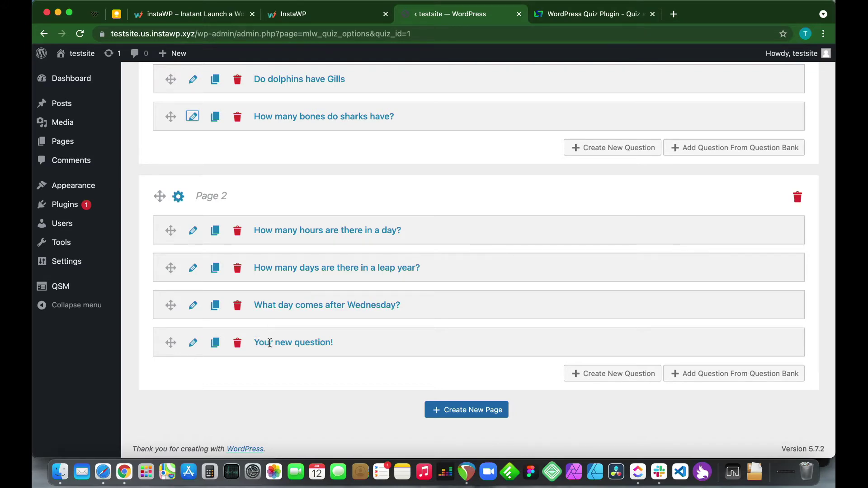
Delete the blank 'Your new question!' from Page 2 and confirm the removal
click(236, 343)
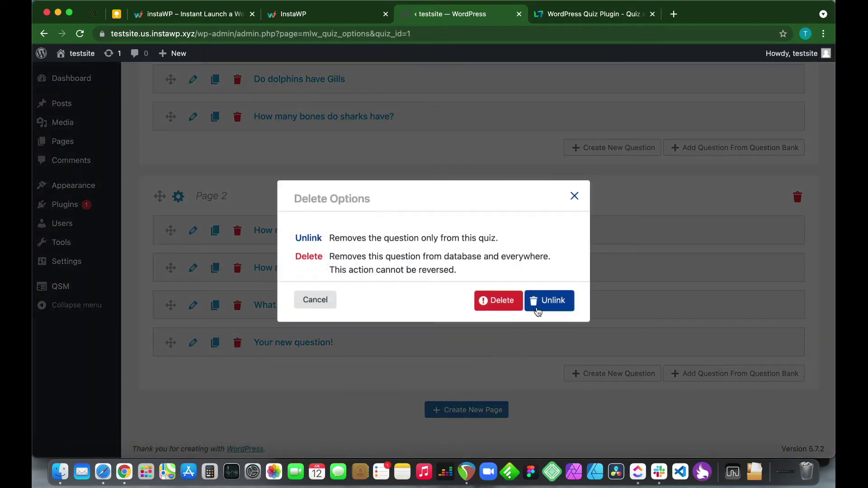
click(496, 302)
click(519, 102)
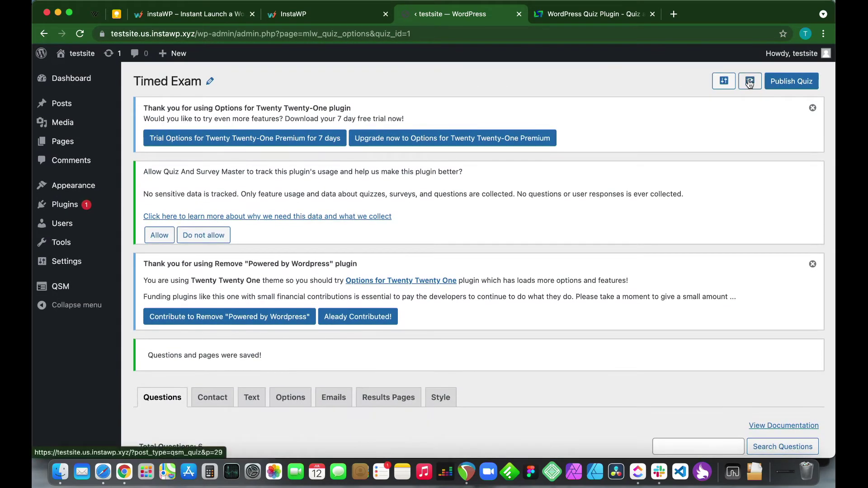
Preview the Timed Exam, start it, reach the second question page, then go back to the welcome page
click(749, 82)
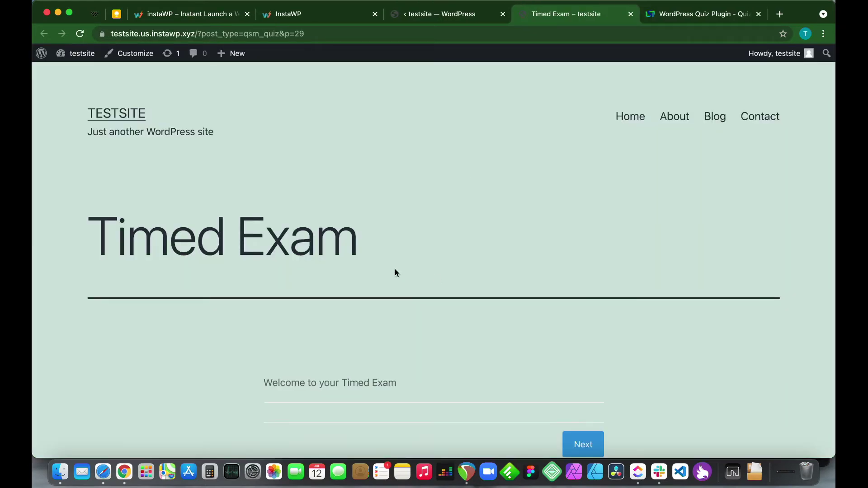
scroll(388, 271, down, 5)
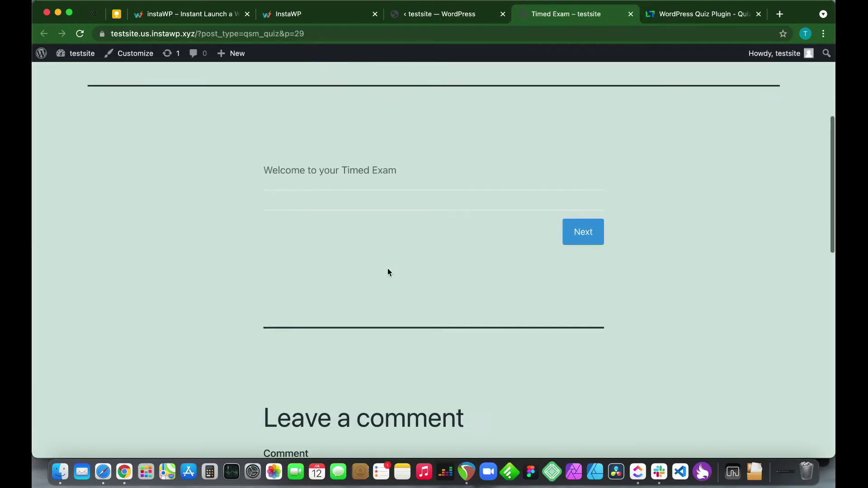
scroll(387, 272, down, 4)
scroll(388, 271, up, 4)
click(583, 260)
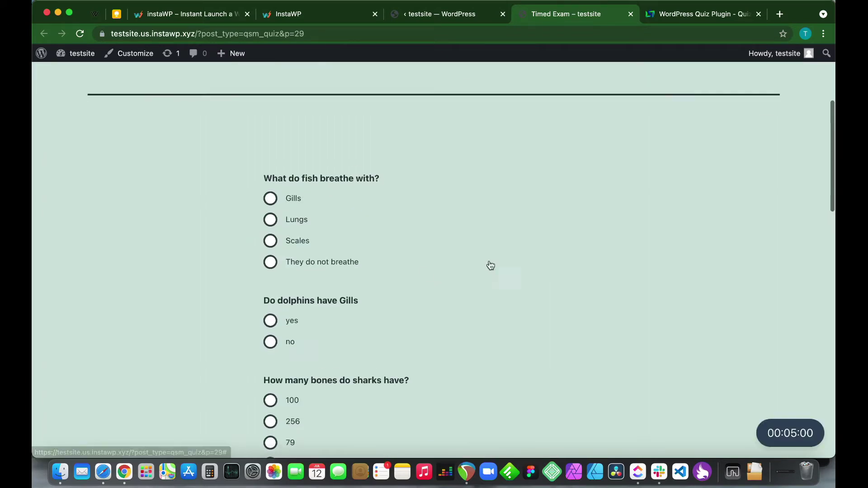
scroll(451, 271, down, 4)
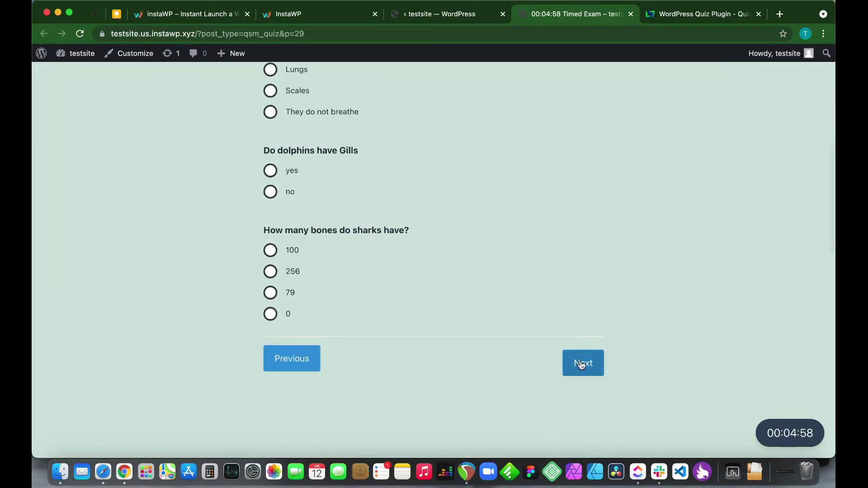
click(582, 366)
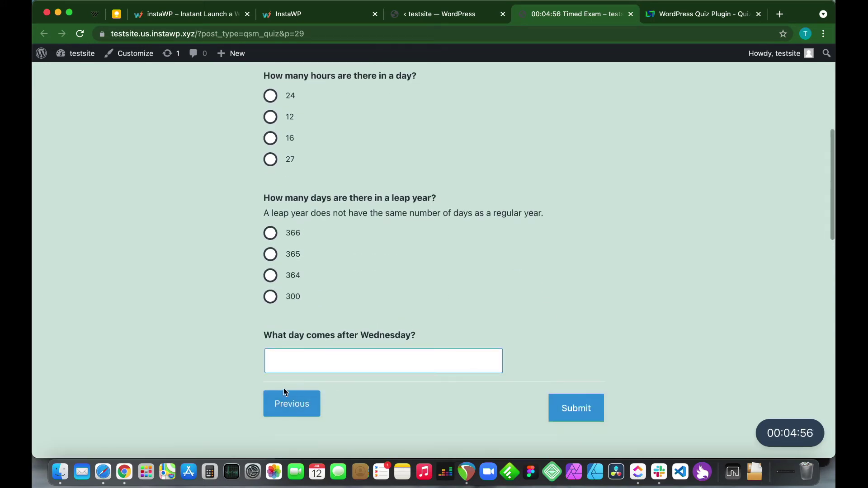
click(287, 401)
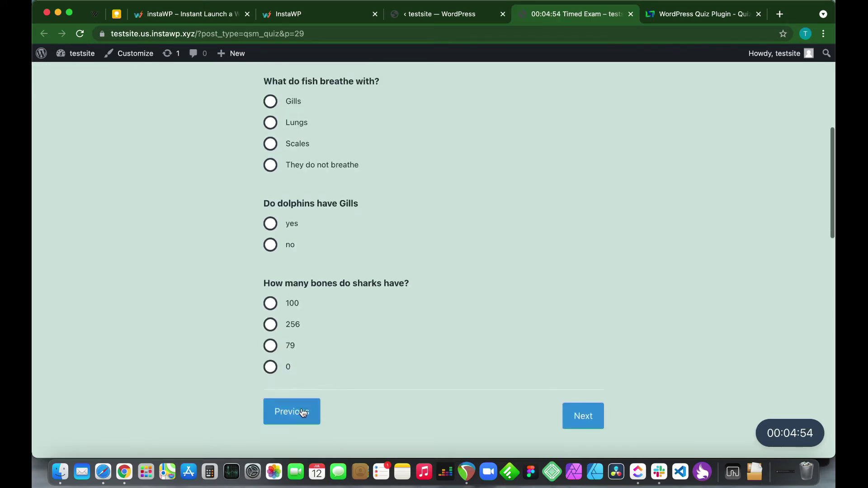
click(300, 414)
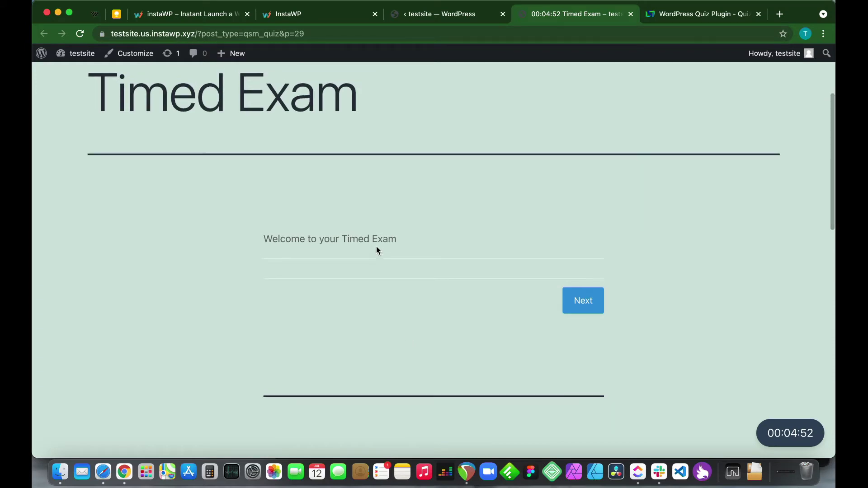
On the quiz's Contact tab, add a required contact field used for Name
click(451, 17)
scroll(471, 237, down, 5)
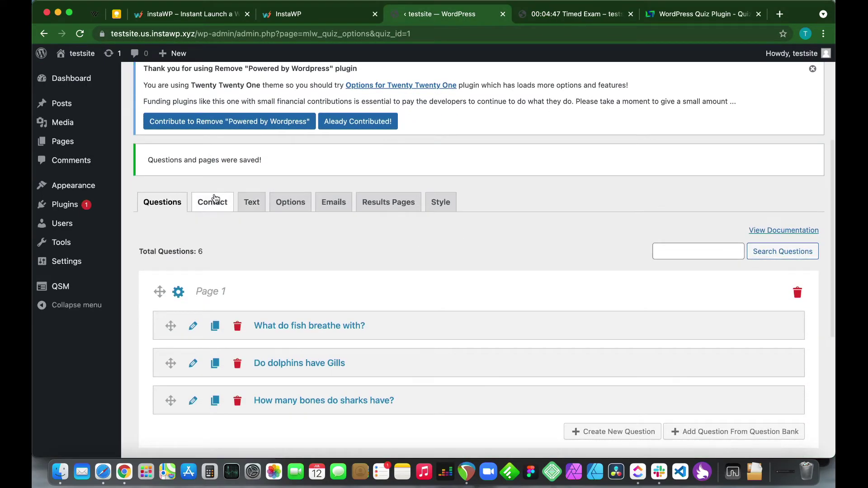
click(215, 199)
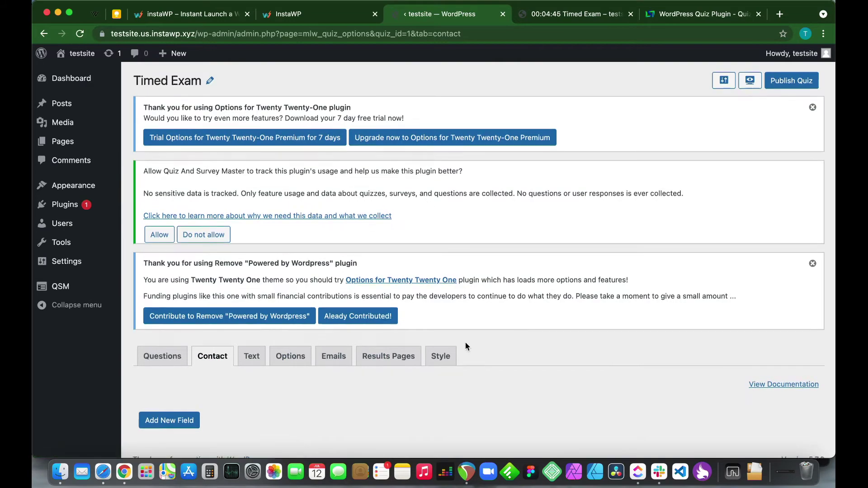
scroll(465, 345, down, 1)
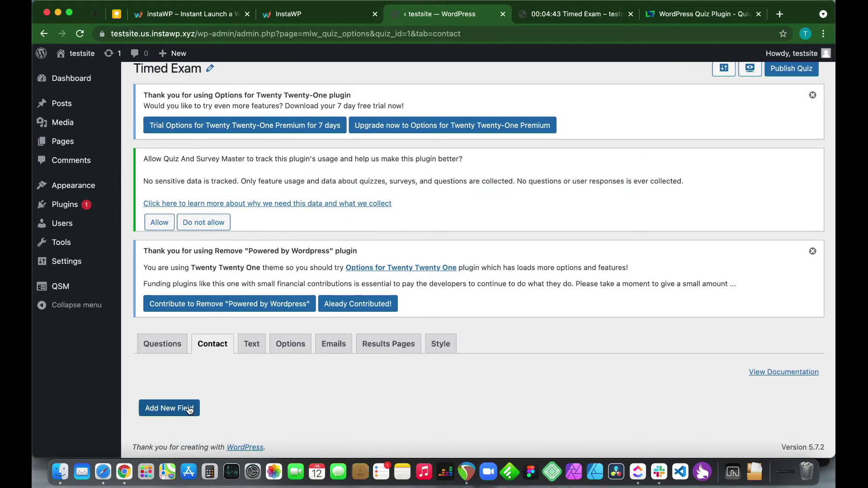
click(190, 409)
scroll(286, 411, down, 5)
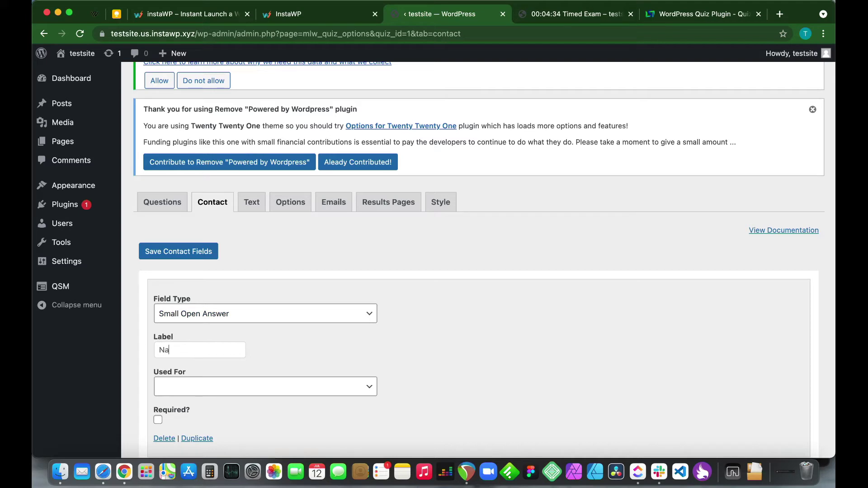
scroll(294, 354, down, 2)
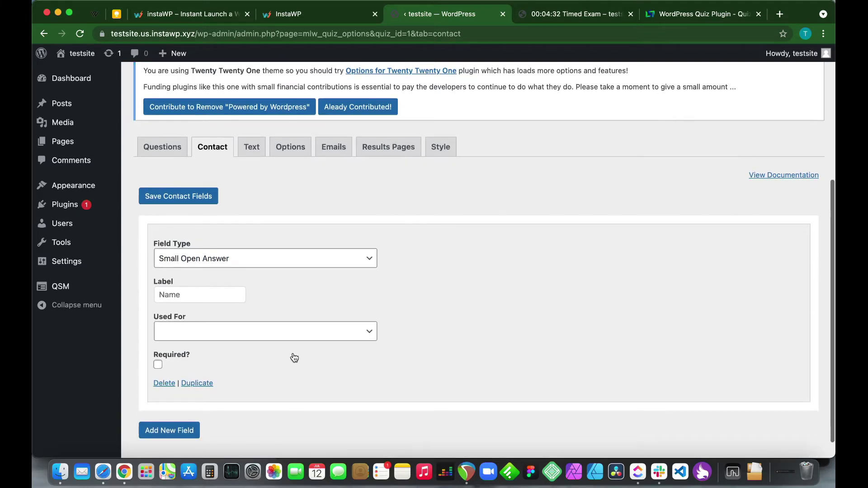
click(247, 337)
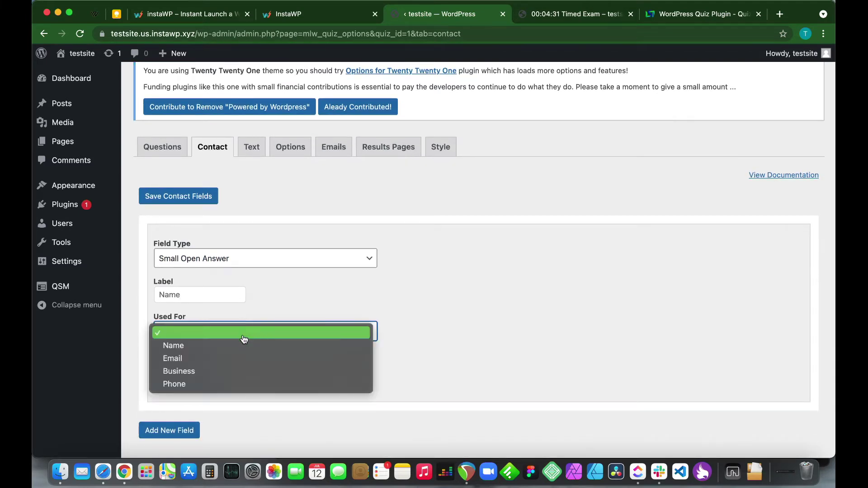
click(203, 349)
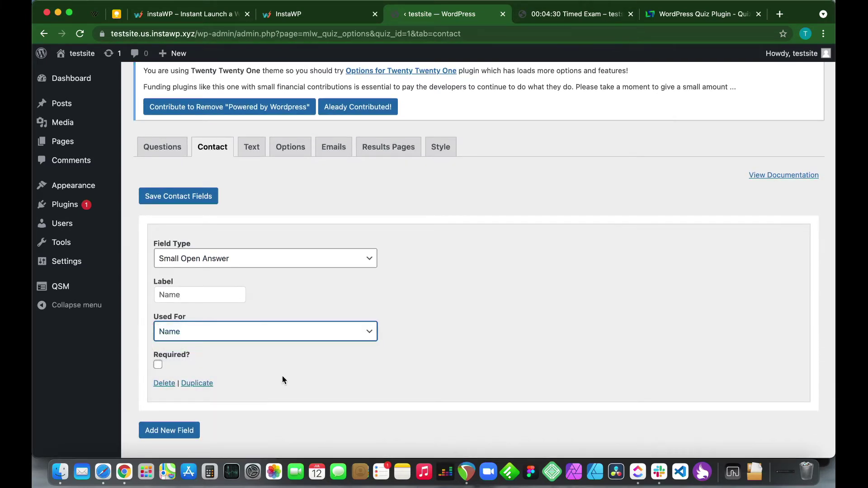
click(158, 364)
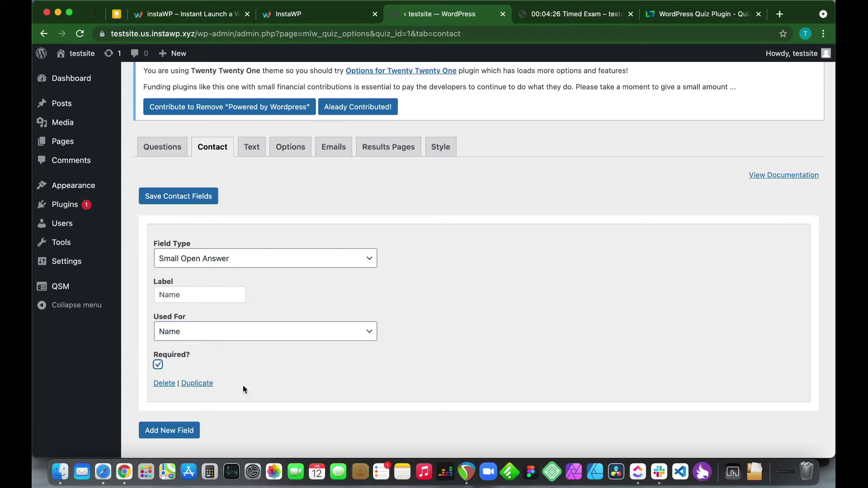
Add a second required field labelled Email, used for Email, and save the contact fields
click(168, 430)
scroll(258, 363, down, 5)
click(203, 393)
text(Email)
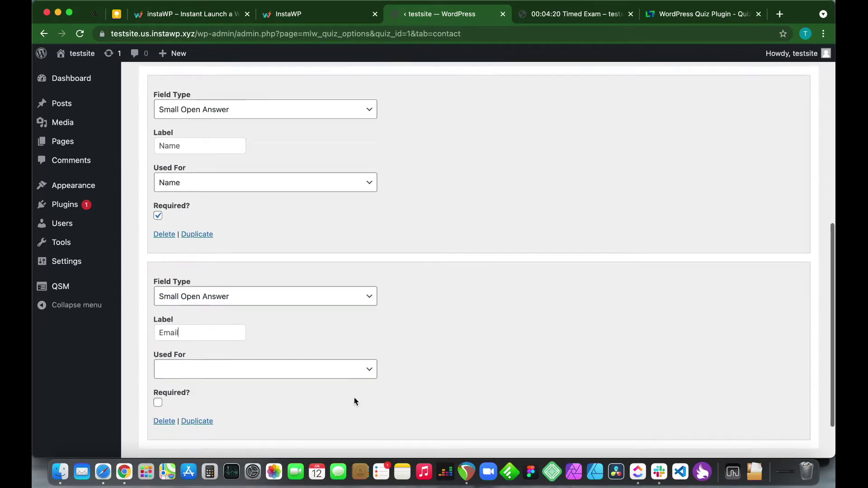
scroll(354, 401, down, 3)
click(244, 369)
click(185, 395)
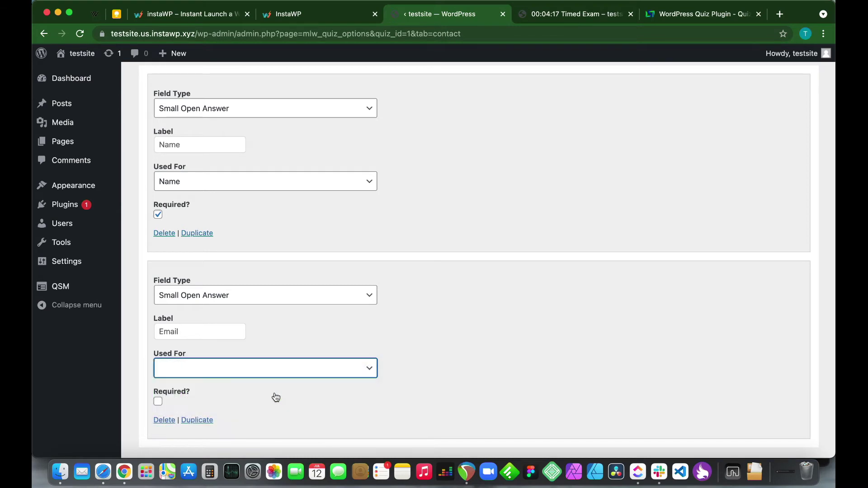
scroll(311, 380, down, 2)
click(157, 370)
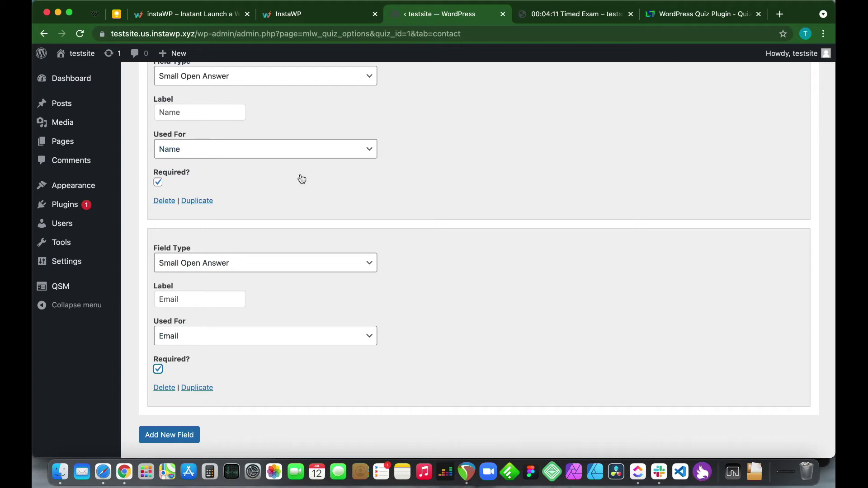
scroll(300, 179, up, 5)
click(190, 189)
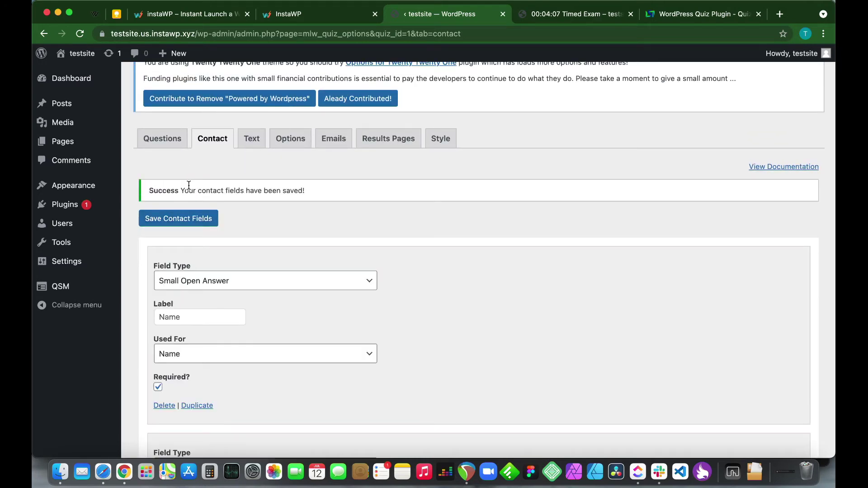
Open the fish, dolphins, hours, leap-year and Wednesday questions in turn, and save the Wednesday question
click(165, 139)
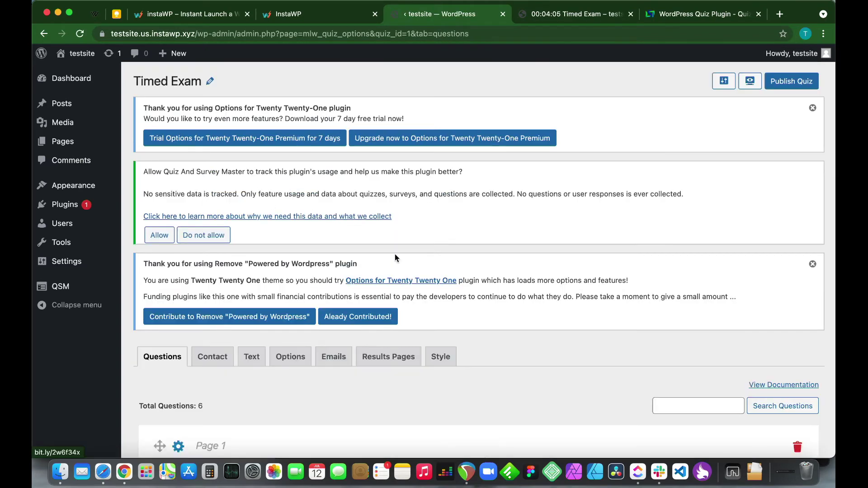
scroll(430, 294, down, 5)
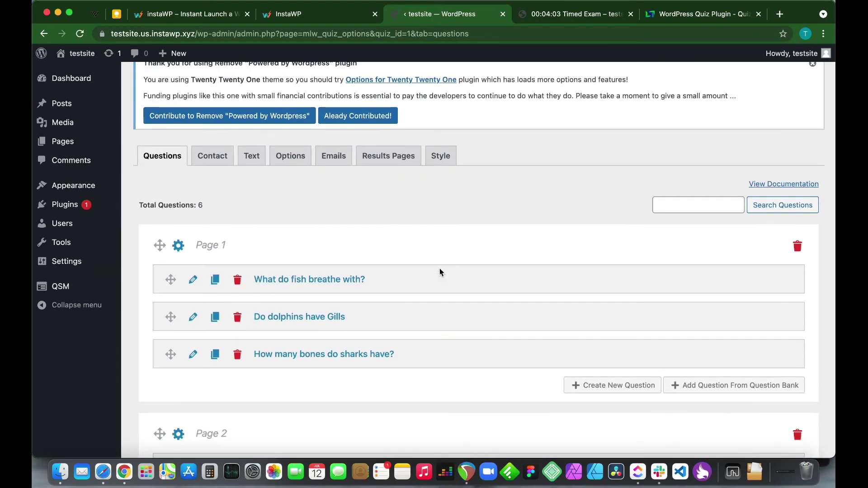
click(192, 280)
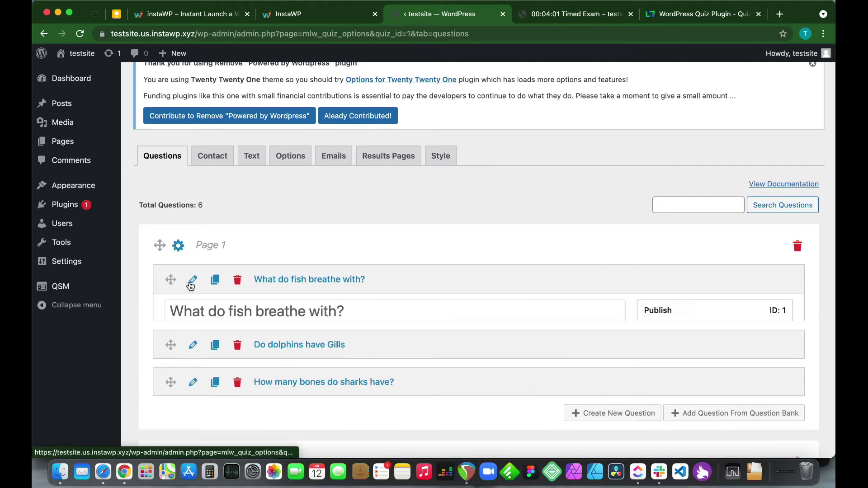
scroll(533, 332, down, 3)
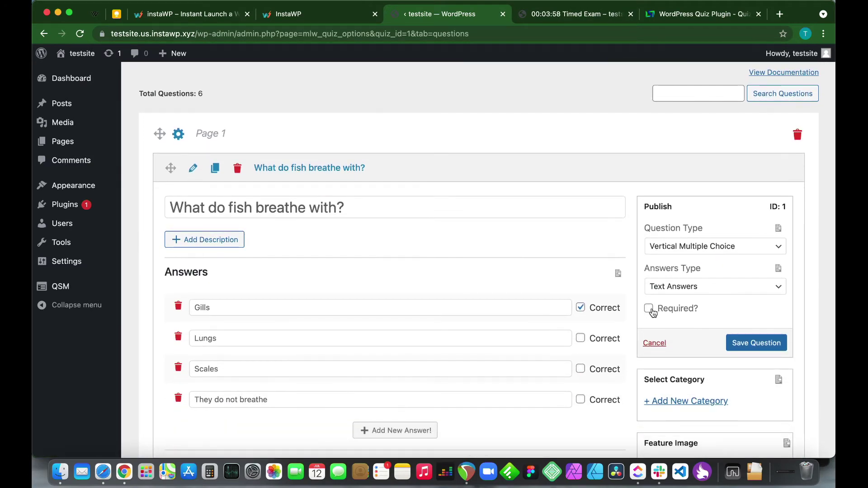
scroll(254, 338, down, 10)
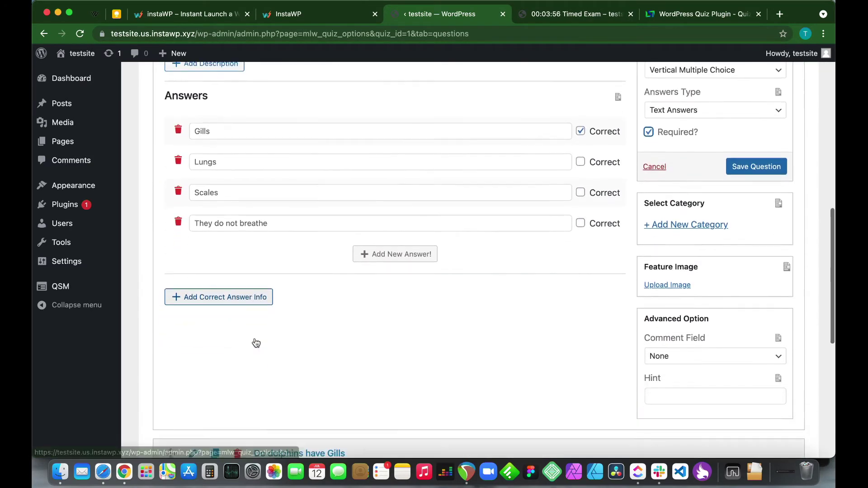
click(192, 235)
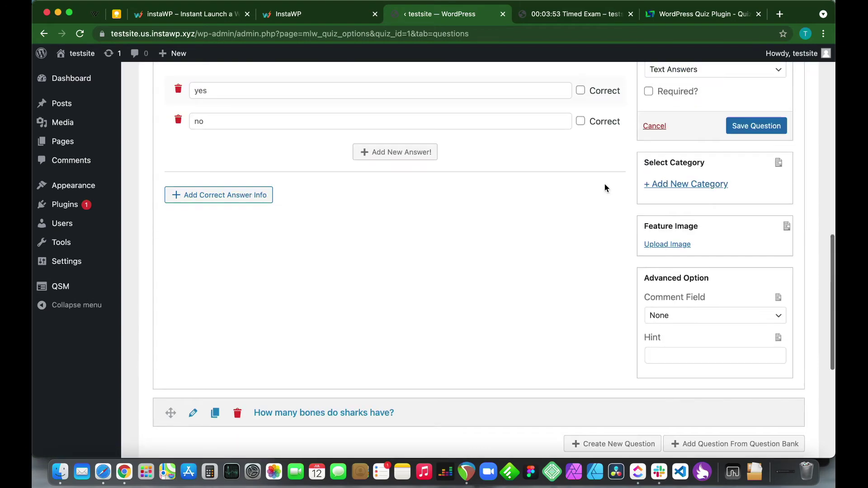
click(192, 225)
scroll(649, 168, down, 7)
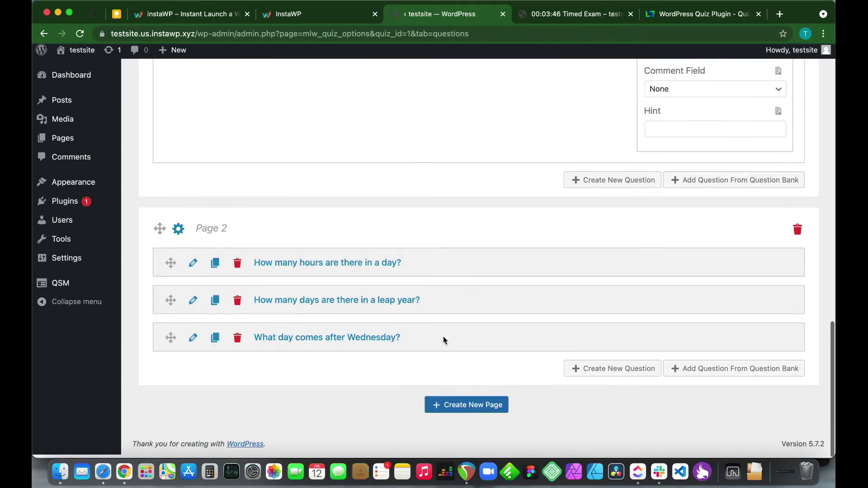
click(192, 266)
scroll(409, 384, down, 10)
click(192, 303)
scroll(259, 346, down, 2)
click(259, 347)
scroll(173, 302, up, 10)
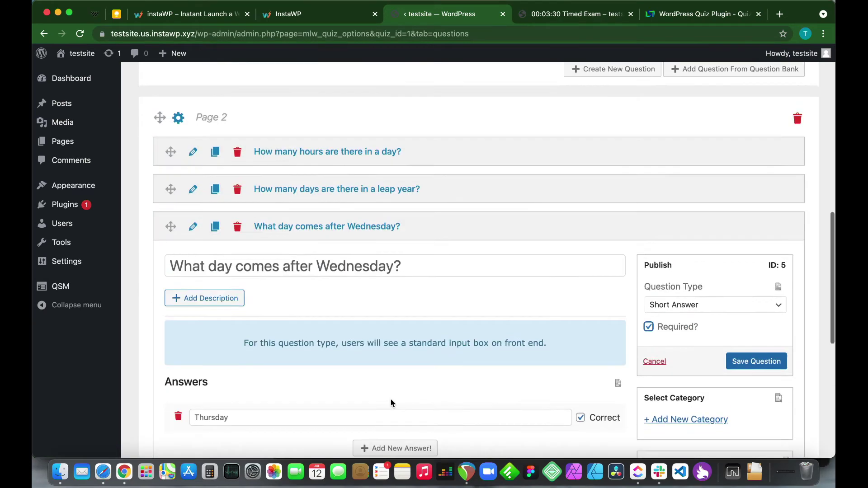
scroll(371, 310, down, 8)
scroll(757, 207, up, 4)
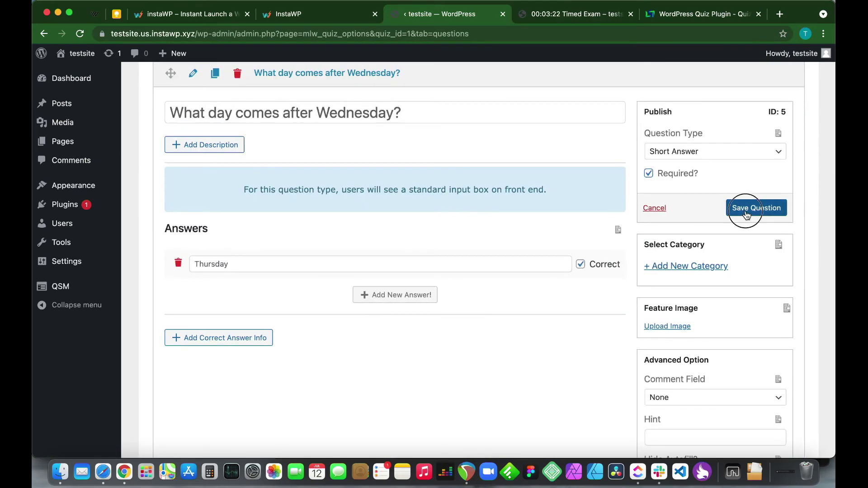
click(756, 207)
Mark the hours and sharks questions as required and save each
scroll(261, 247, up, 4)
click(261, 231)
scroll(756, 340, down, 2)
scroll(181, 251, up, 3)
click(190, 249)
scroll(507, 329, down, 2)
click(649, 336)
click(756, 371)
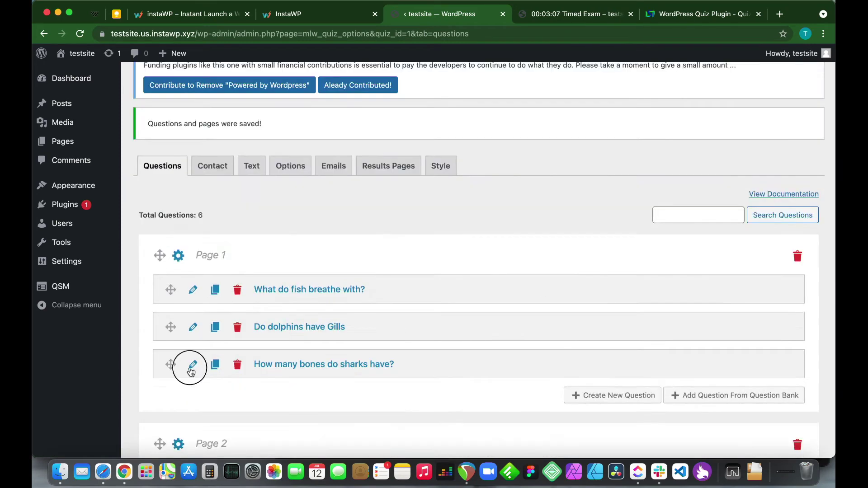
click(190, 363)
scroll(662, 326, down, 4)
click(648, 320)
click(756, 354)
Mark the dolphins and fish questions as required and save each
scroll(192, 258, up, 3)
click(193, 257)
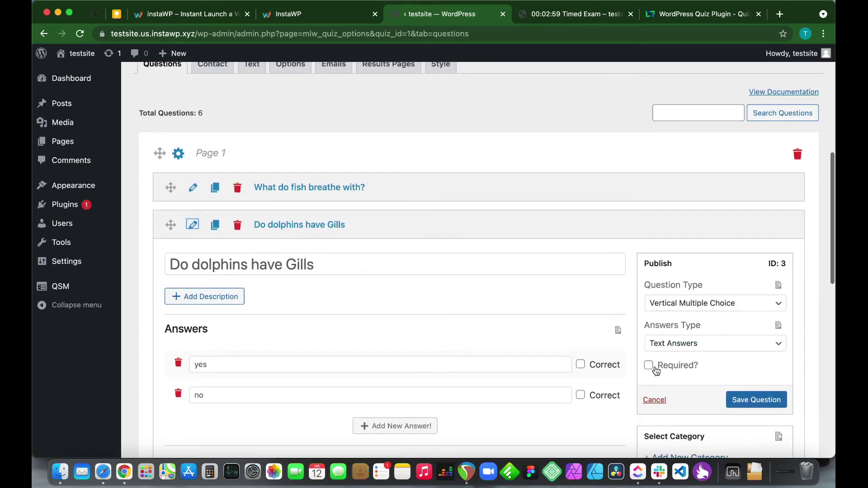
click(648, 365)
click(757, 399)
click(193, 238)
click(648, 374)
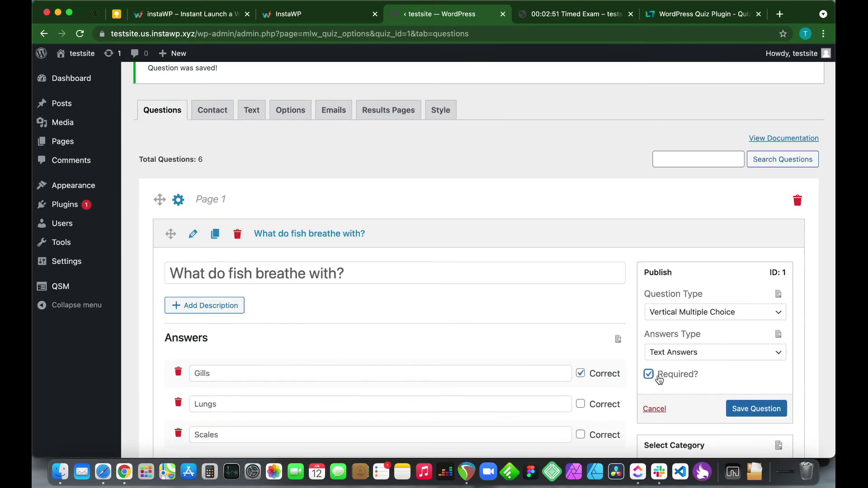
click(756, 410)
Add a bold 'Please do not cheat!' line under the welcome text in the before-quiz message
click(250, 214)
scroll(265, 316, down, 5)
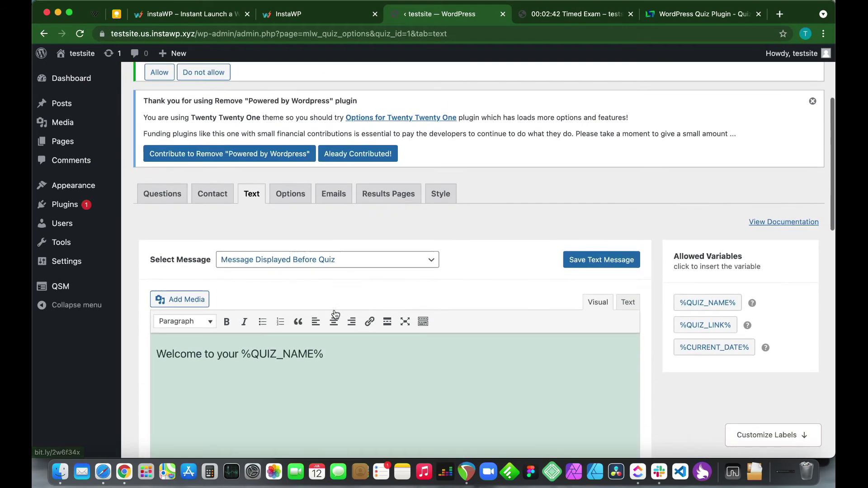
scroll(265, 357, down, 2)
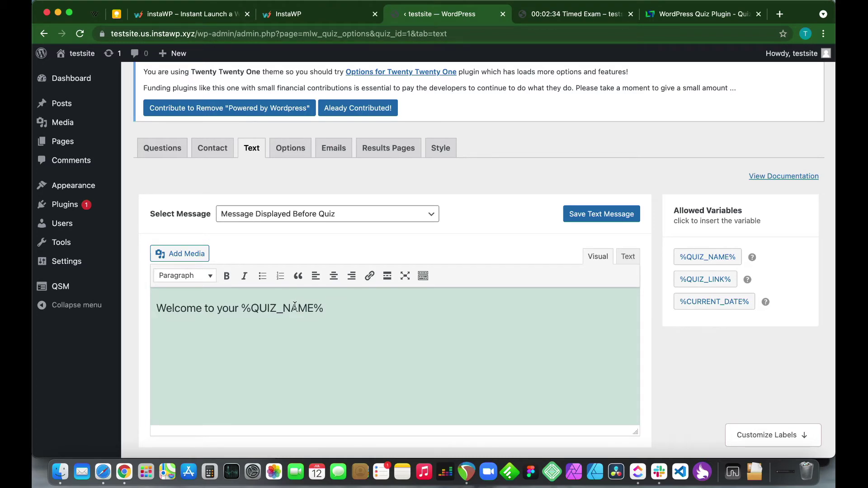
click(336, 309)
key(Return)
text(Please do not cheat!)
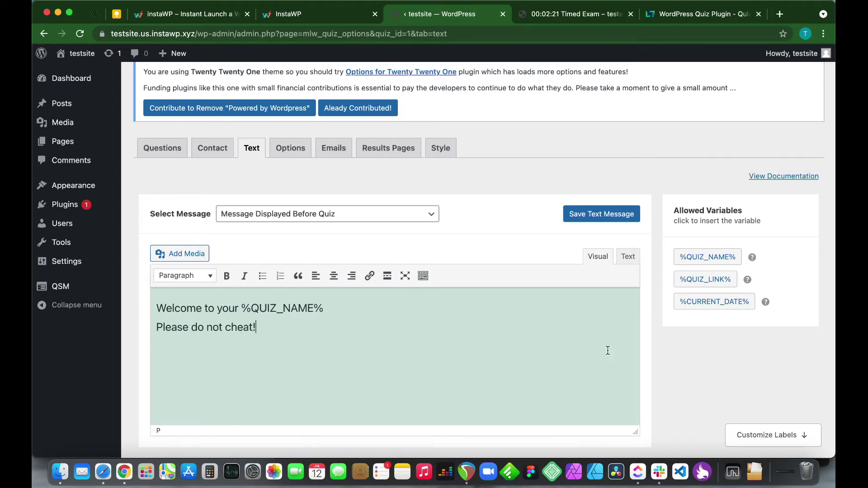
drag(256, 327, 167, 319)
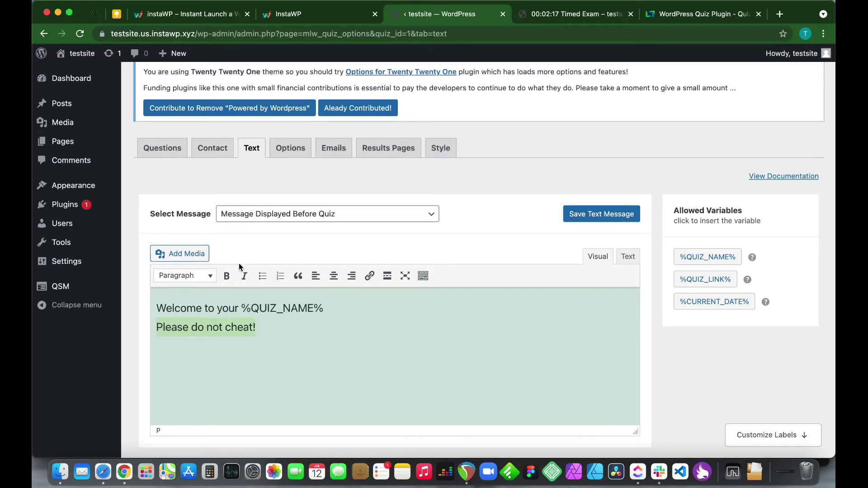
click(227, 276)
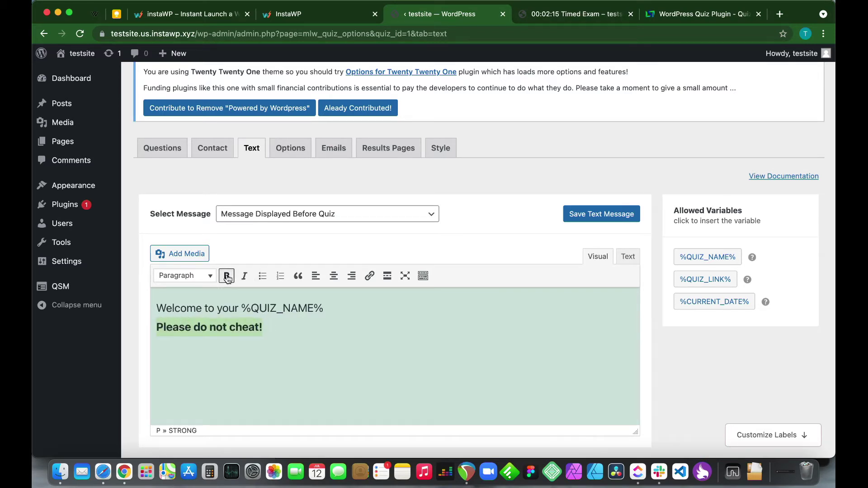
click(273, 333)
Set Show progress bar to Yes in the quiz Options, save the changes, and go to Emails
click(298, 149)
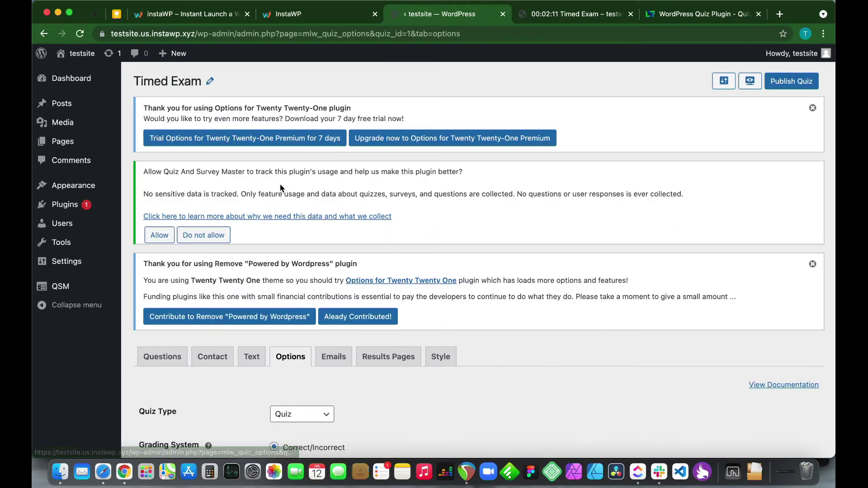
scroll(226, 408, down, 5)
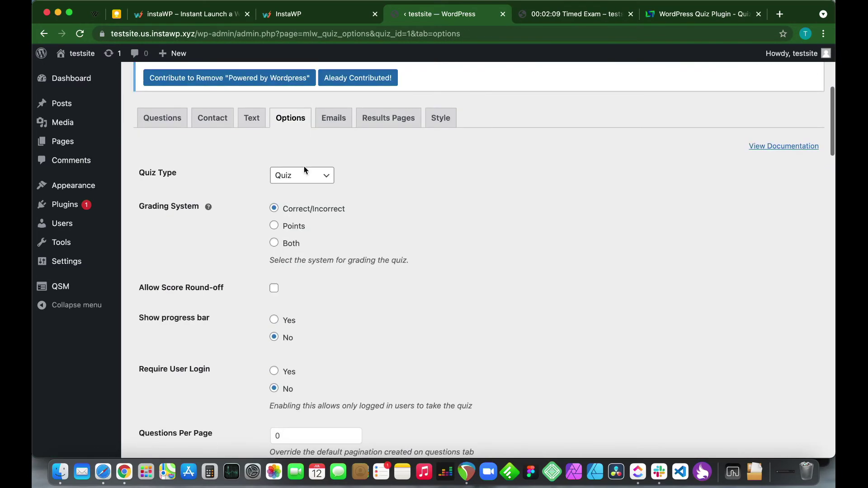
scroll(306, 343, down, 10)
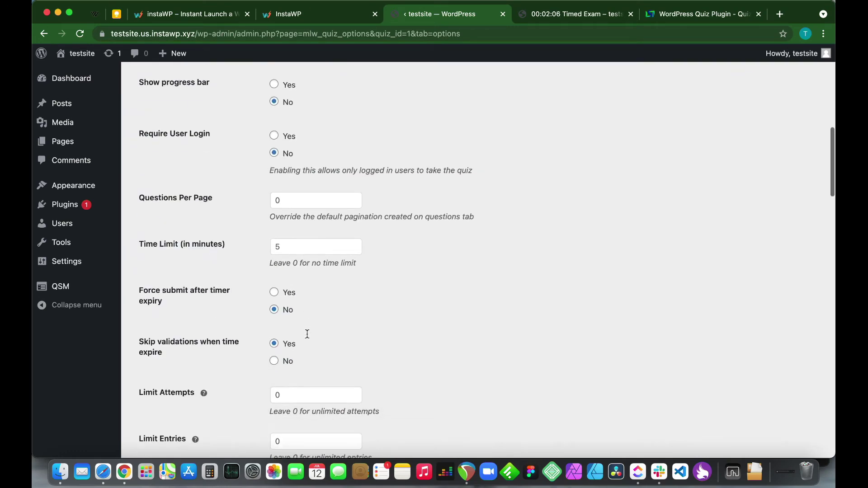
scroll(307, 334, down, 14)
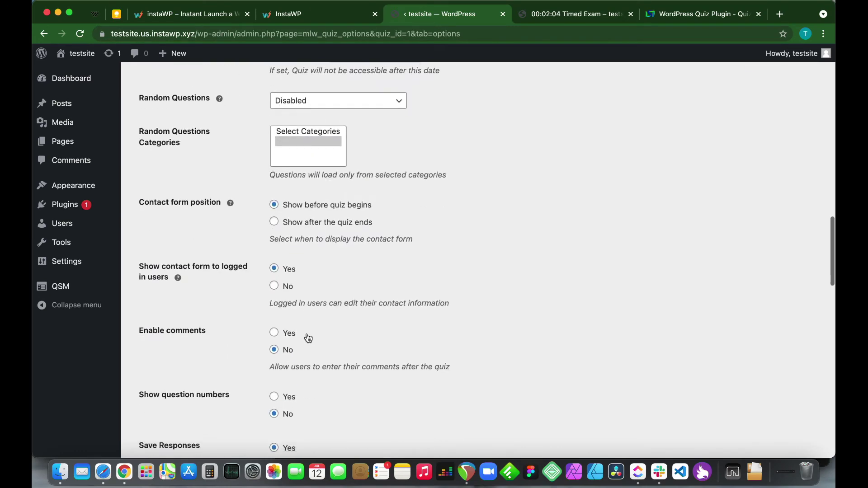
scroll(306, 335, down, 13)
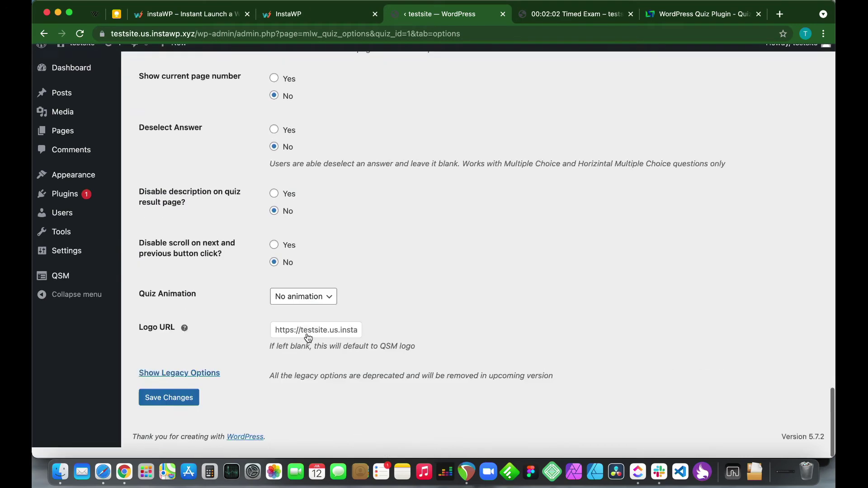
scroll(306, 337, up, 14)
scroll(307, 338, up, 14)
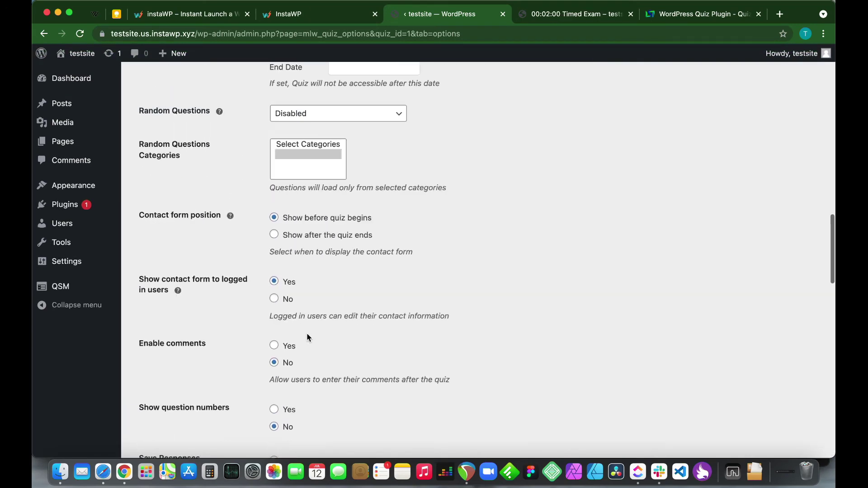
scroll(307, 337, up, 6)
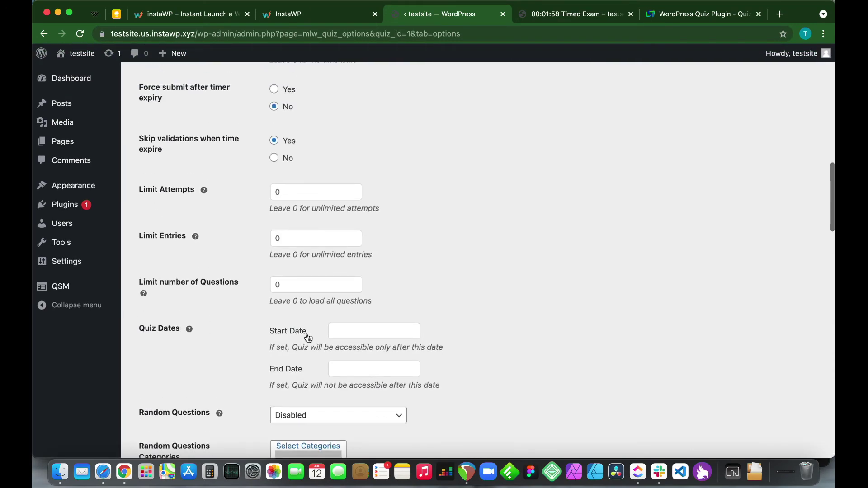
scroll(306, 337, up, 3)
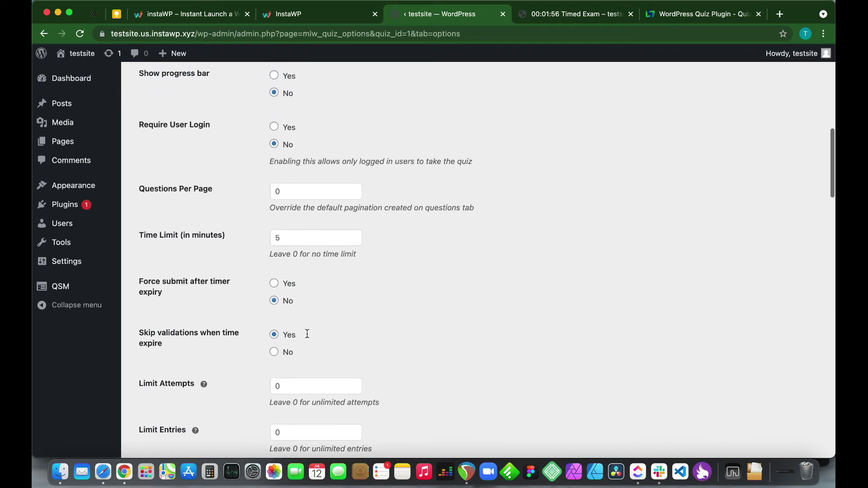
scroll(306, 338, up, 1)
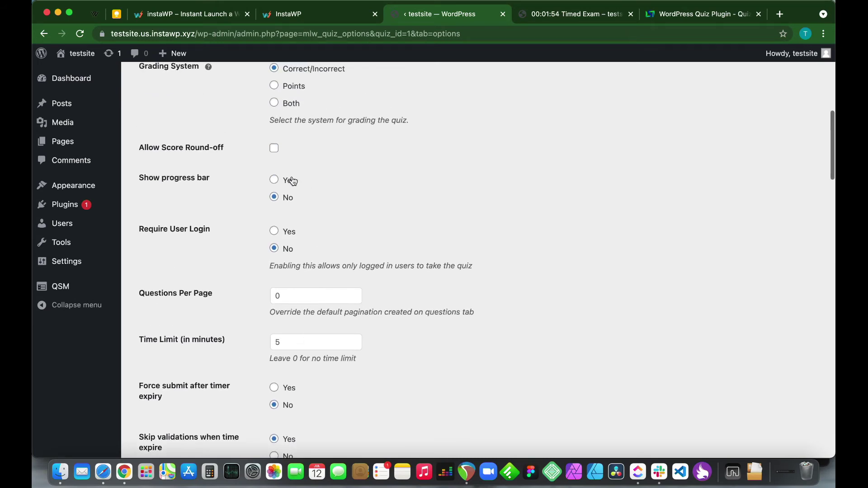
click(274, 179)
scroll(348, 200, down, 20)
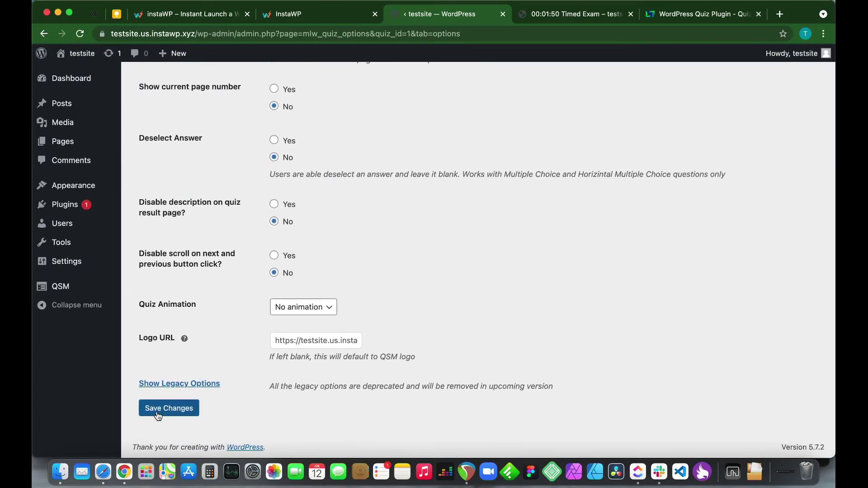
click(161, 410)
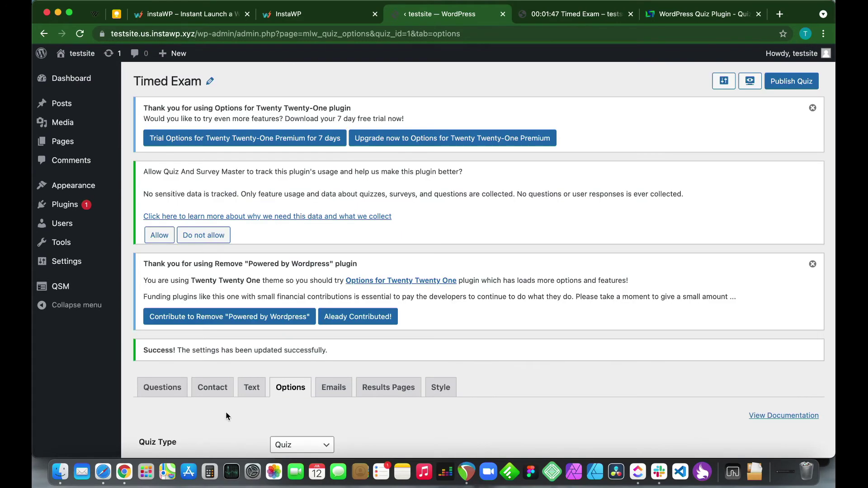
click(330, 392)
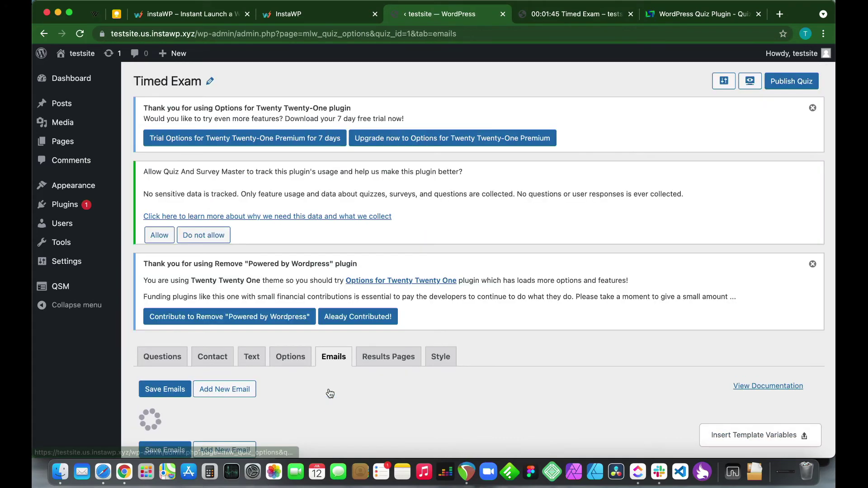
scroll(445, 389, down, 4)
scroll(445, 393, down, 2)
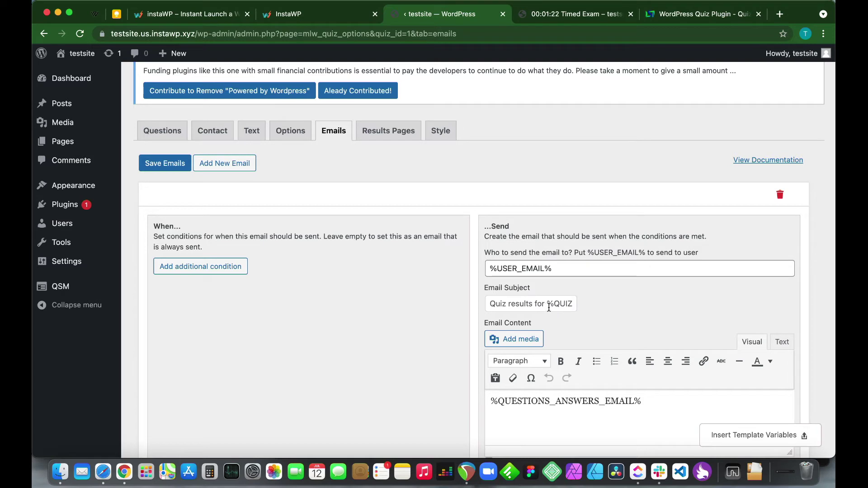
scroll(557, 308, down, 2)
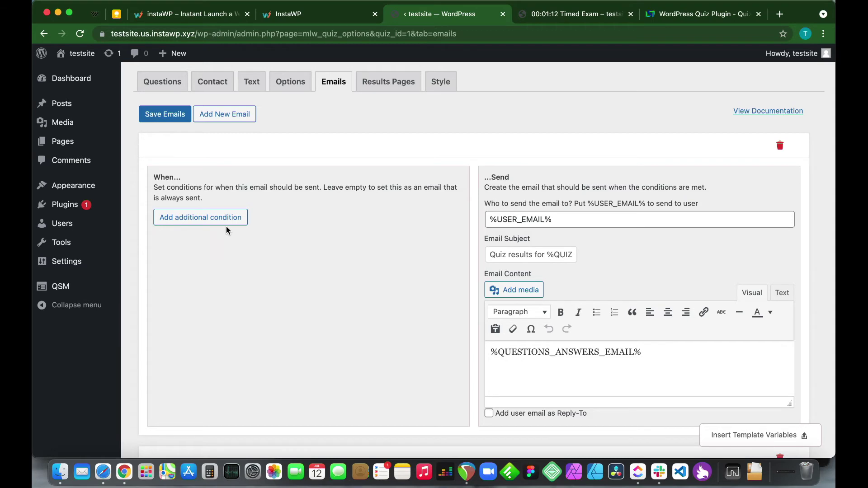
Add an email send condition: Correct score percentage is greater than 80
click(210, 219)
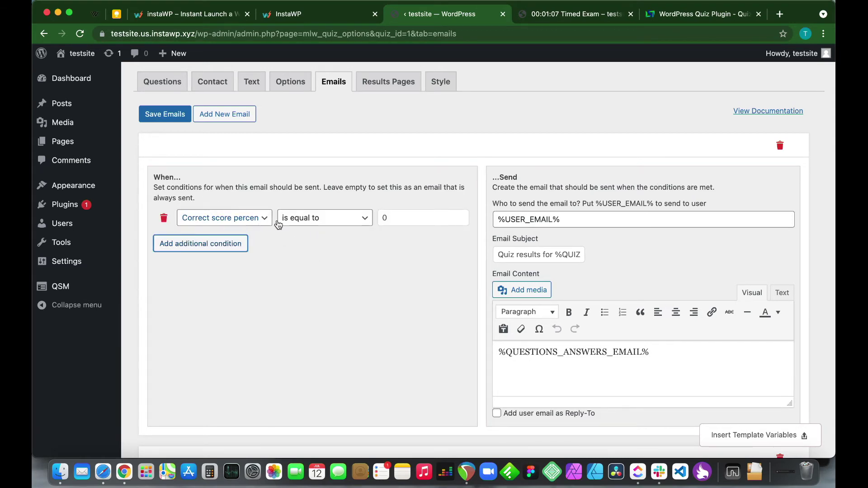
click(257, 225)
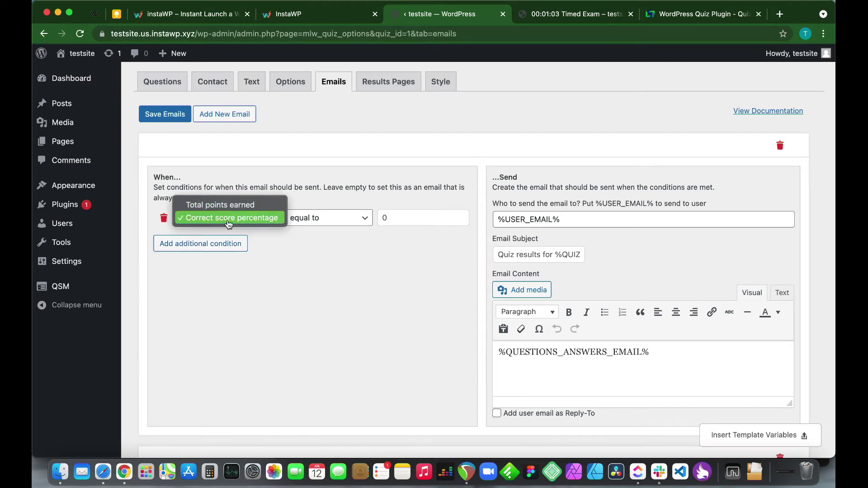
click(280, 221)
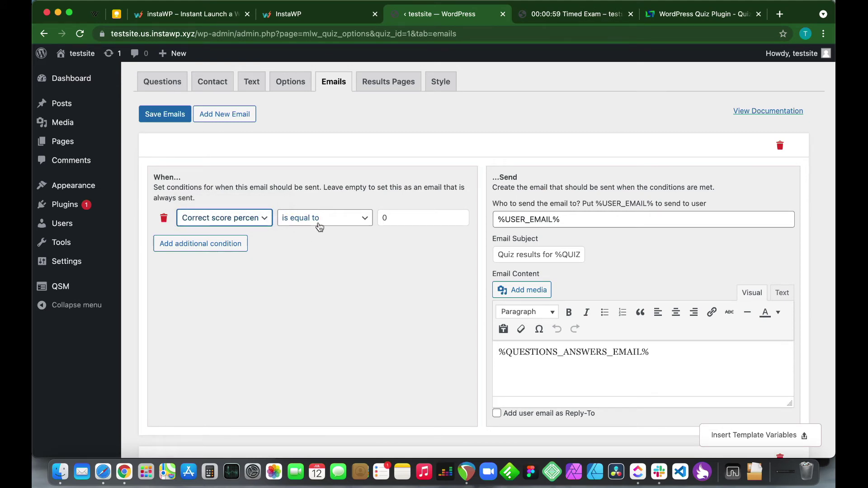
click(320, 227)
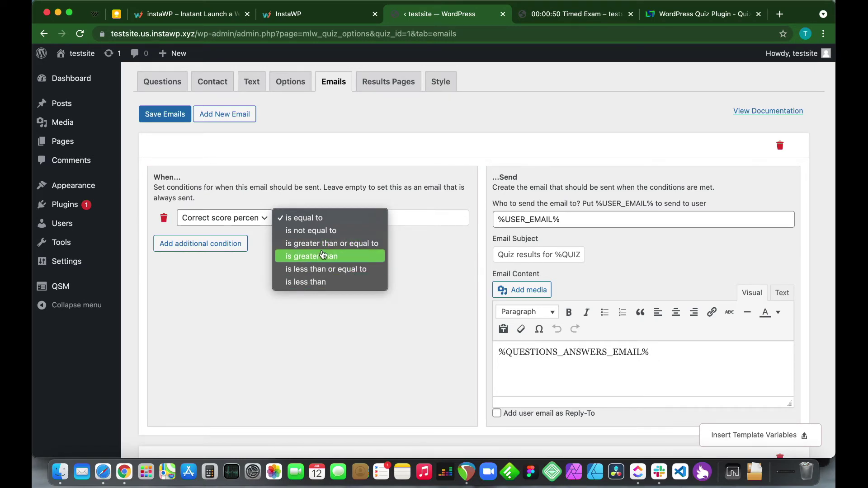
click(322, 256)
drag(393, 219, 379, 219)
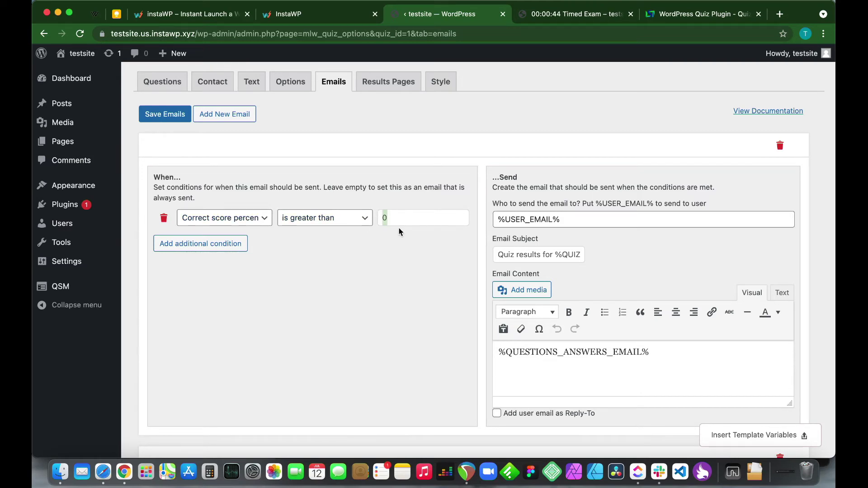
text(80)
scroll(334, 320, down, 3)
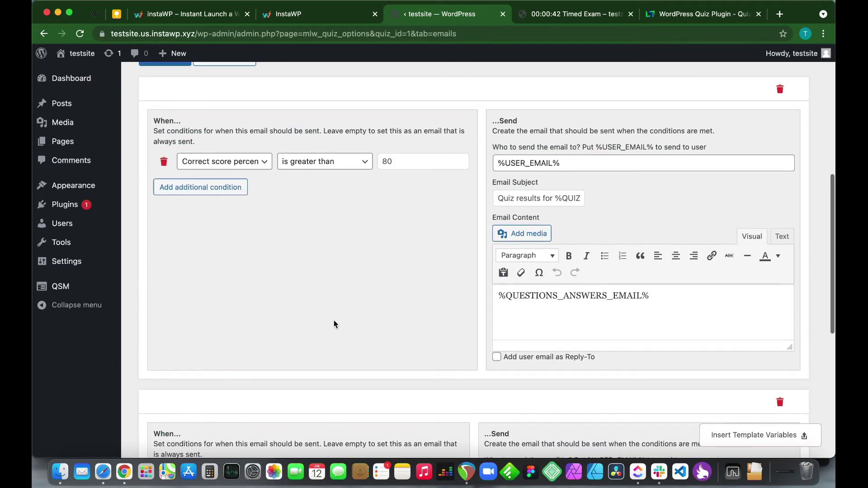
scroll(334, 320, up, 2)
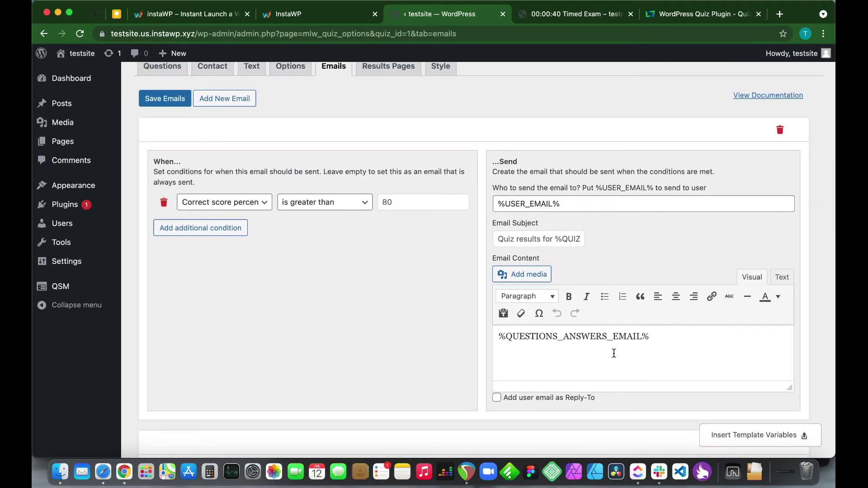
Add the line 'Congrats! You are a genius!!' after %QUESTIONS_ANSWERS_EMAIL% in the email body
click(662, 337)
key(Return)
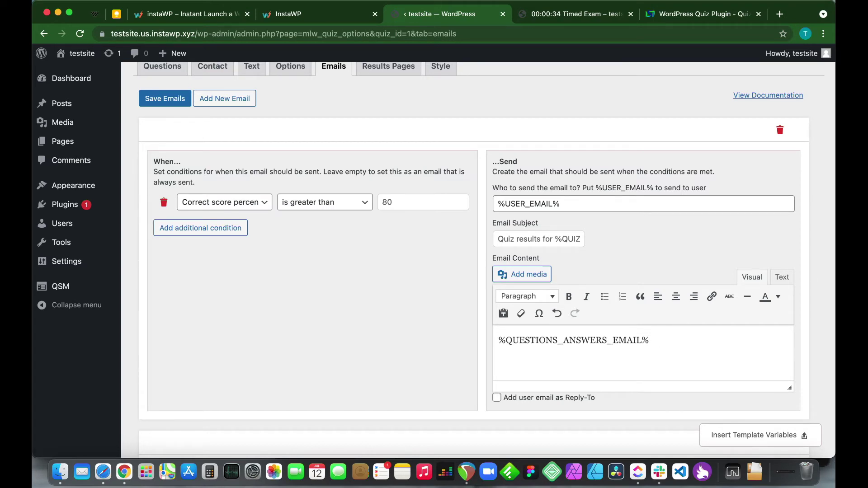
text(Congrats! You are a genu)
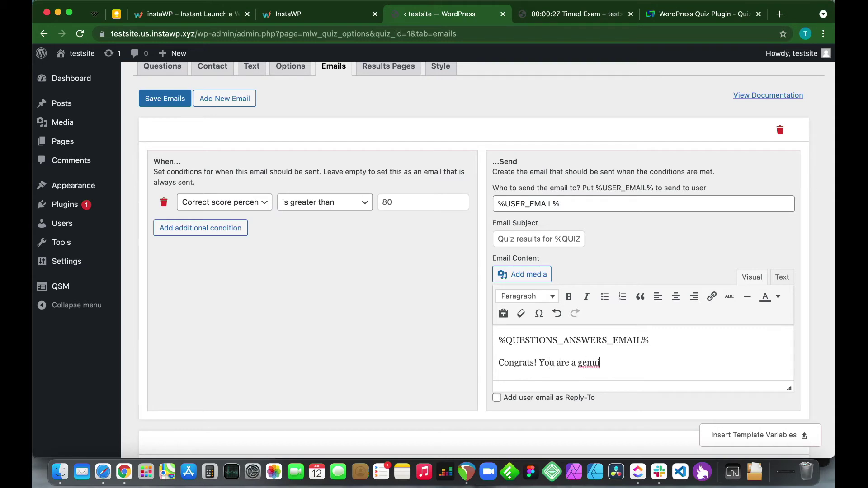
key(BackSpace)
scroll(640, 365, down, 3)
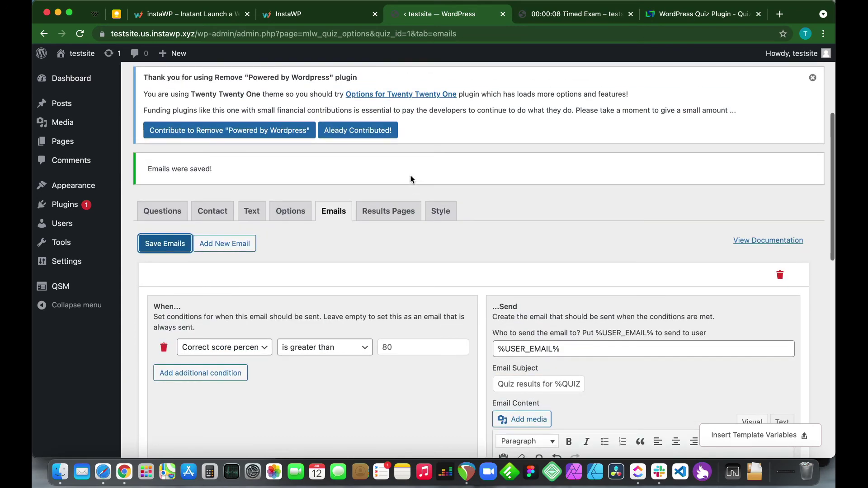
View the Results Pages tab, recheck Emails, then return to Results Pages and review its template
click(394, 217)
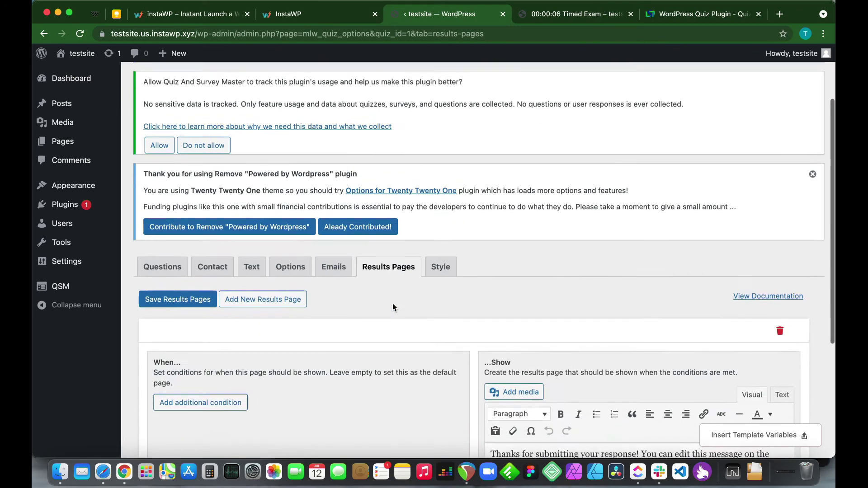
scroll(392, 308, down, 4)
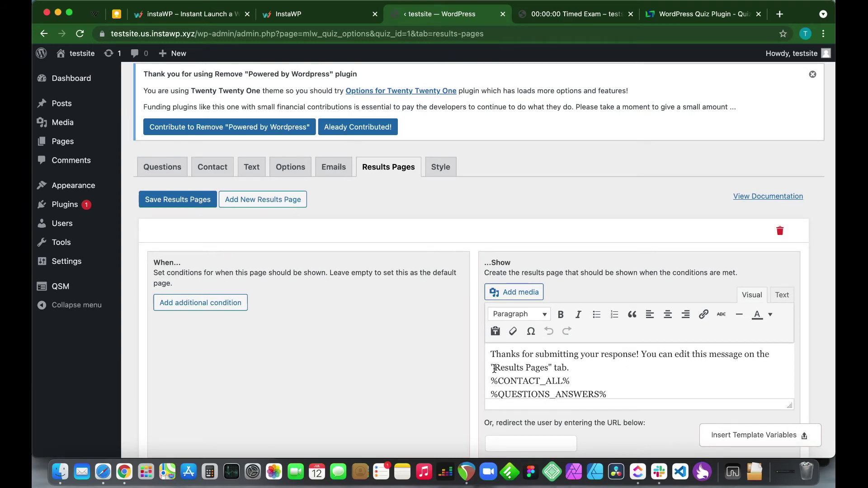
click(337, 167)
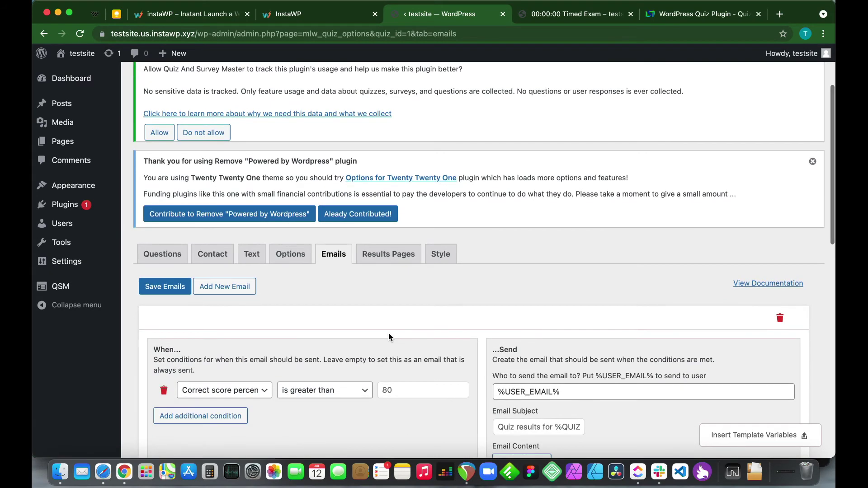
scroll(389, 337, down, 3)
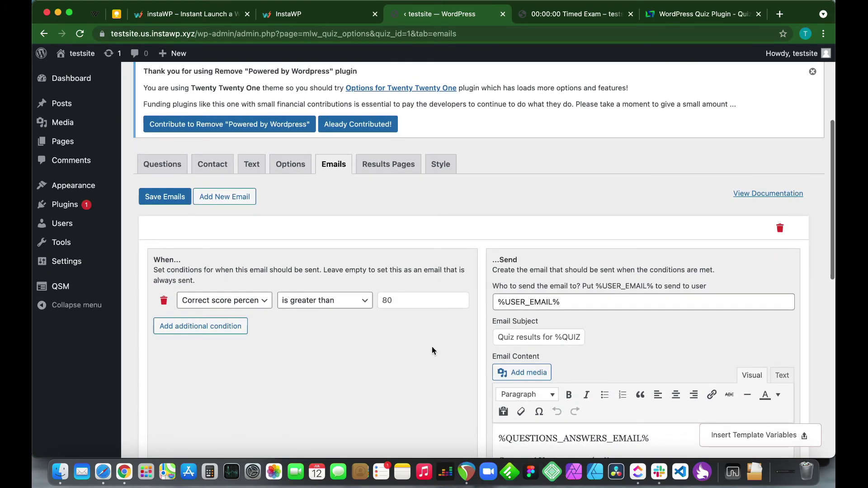
scroll(504, 380, down, 1)
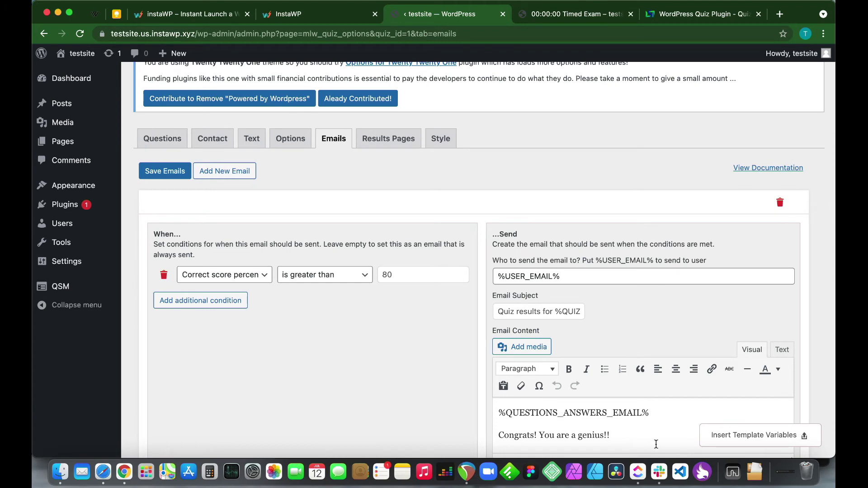
click(390, 138)
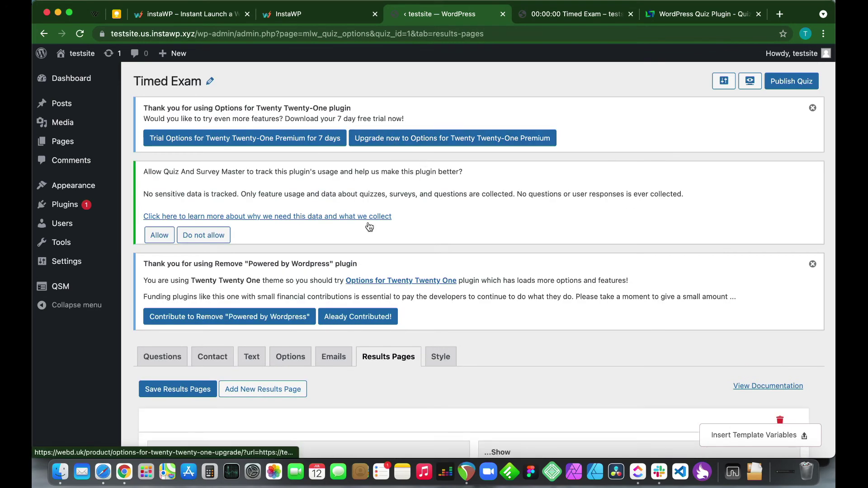
scroll(375, 306, down, 3)
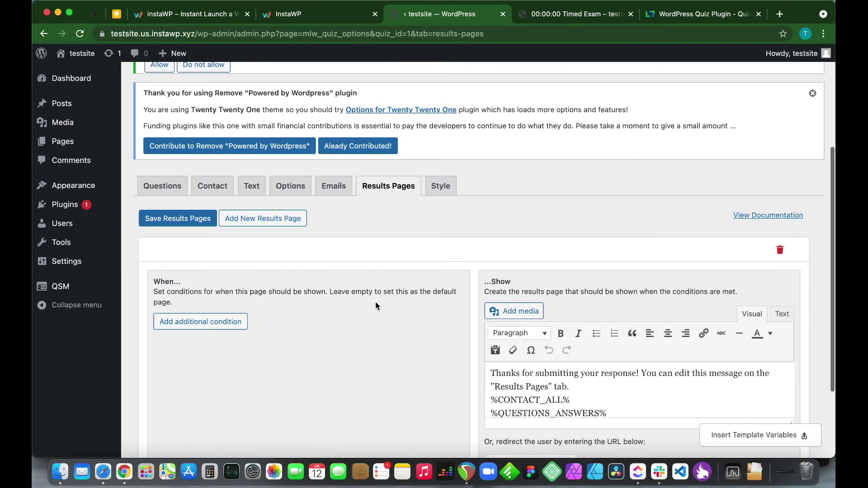
scroll(375, 306, down, 1)
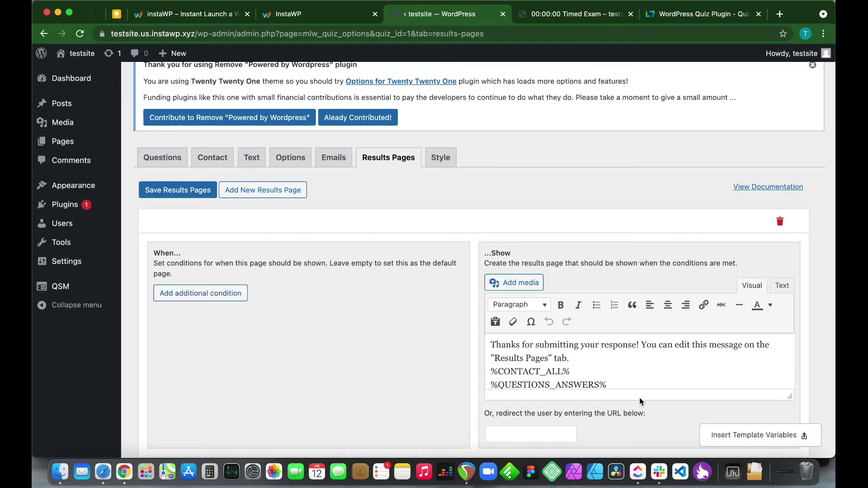
scroll(639, 397, down, 1)
Check the template variables, then save the Timed Exam's results pages with the default thank-you message
click(721, 442)
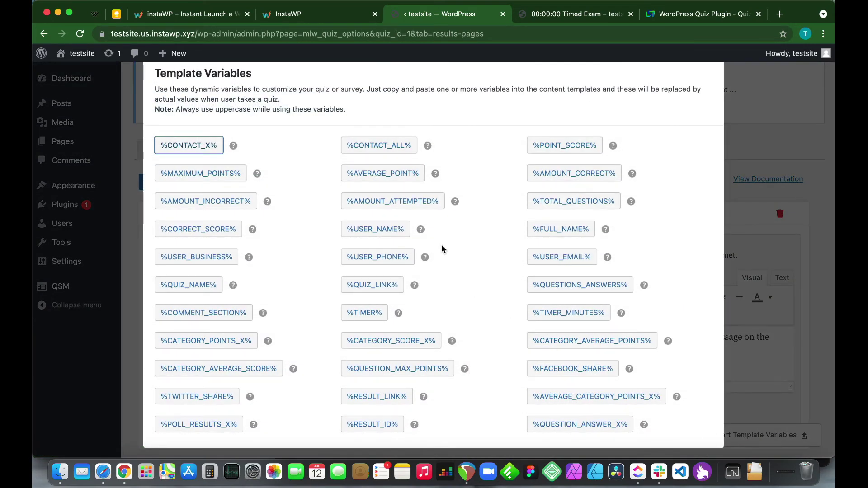
click(769, 412)
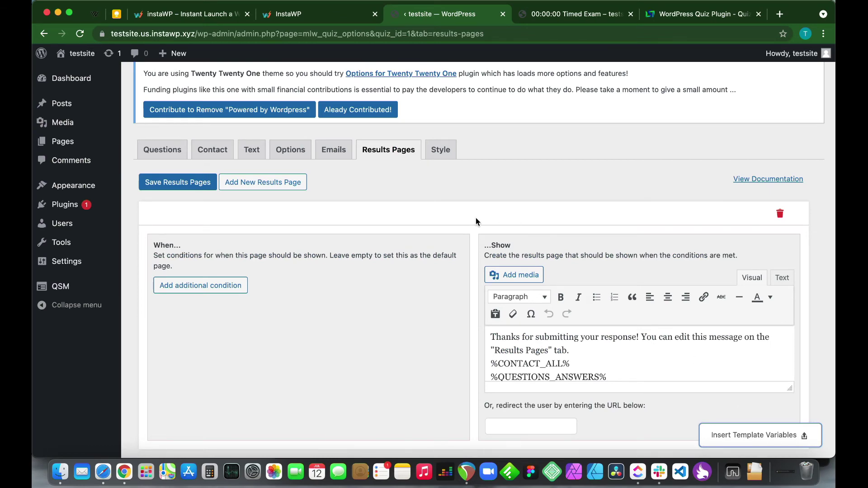
scroll(476, 220, down, 2)
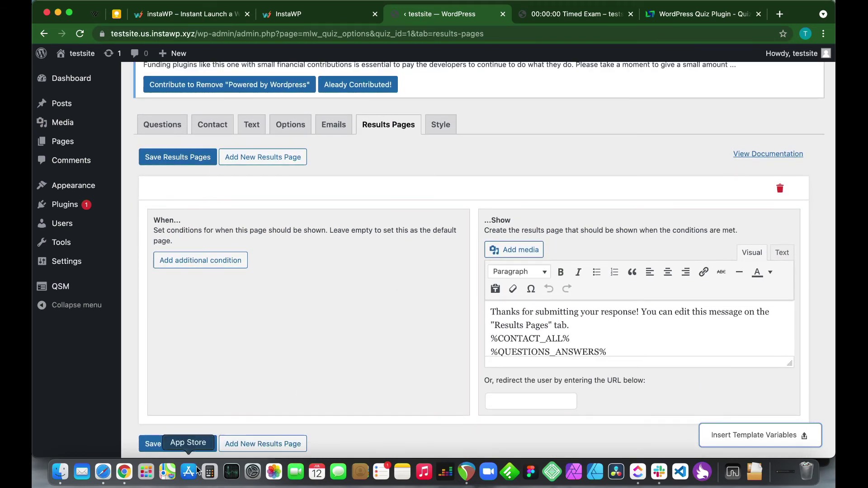
click(159, 444)
scroll(313, 275, up, 10)
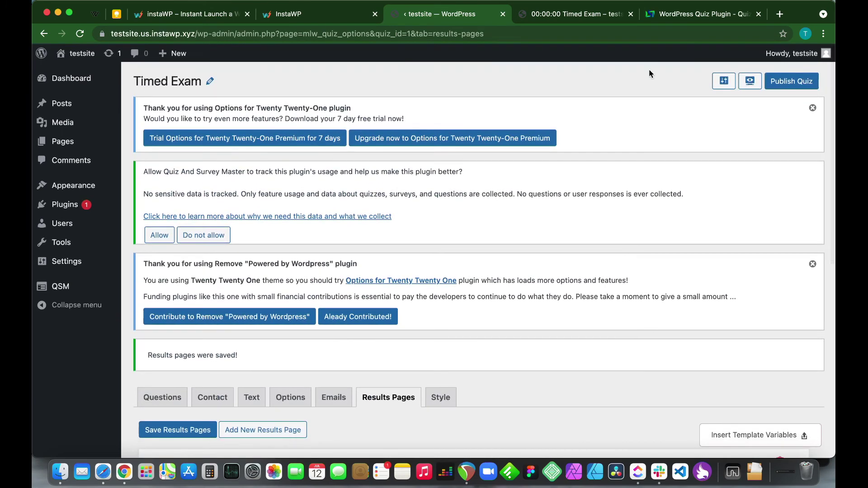
Preview the Timed Exam, enter the test taker's e-mail, and begin the quiz and its timer
click(750, 85)
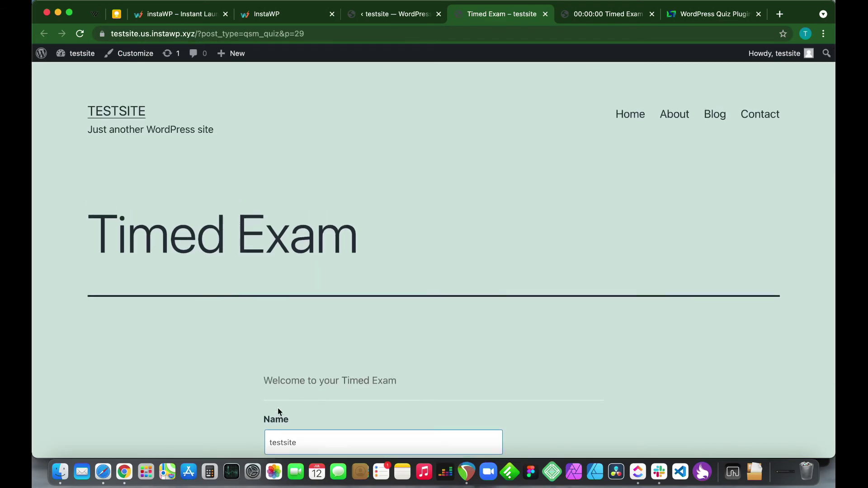
scroll(340, 400, down, 1)
click(314, 450)
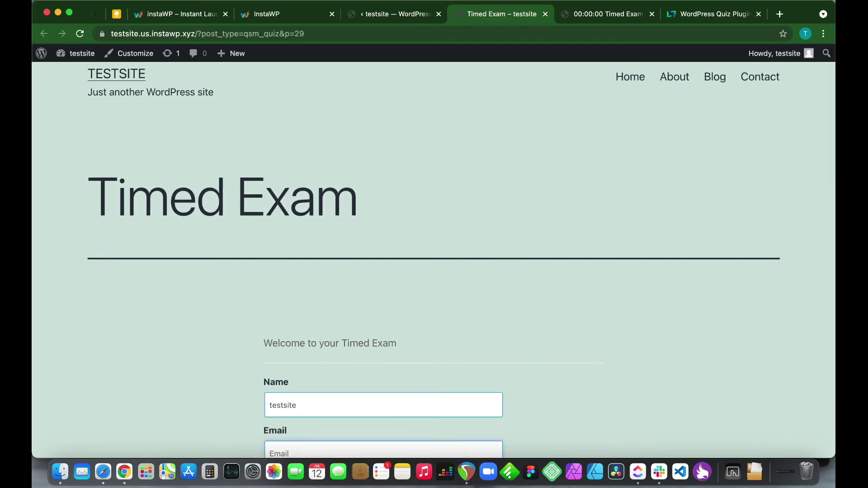
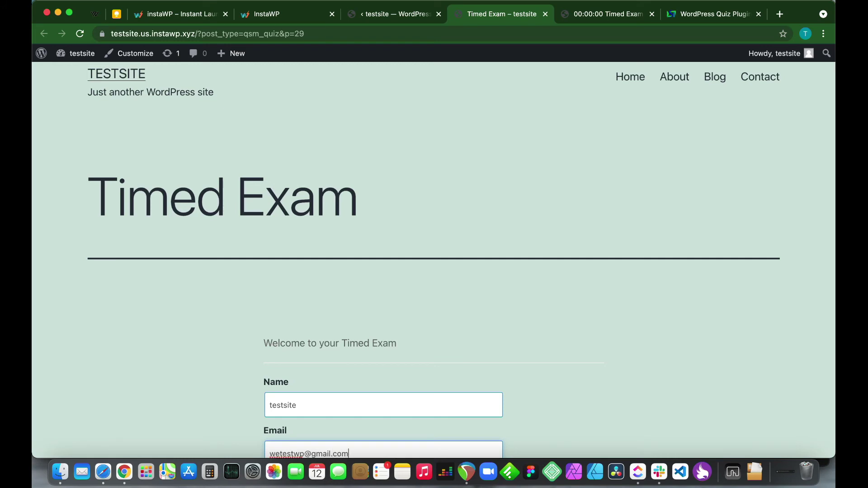
scroll(465, 373, down, 5)
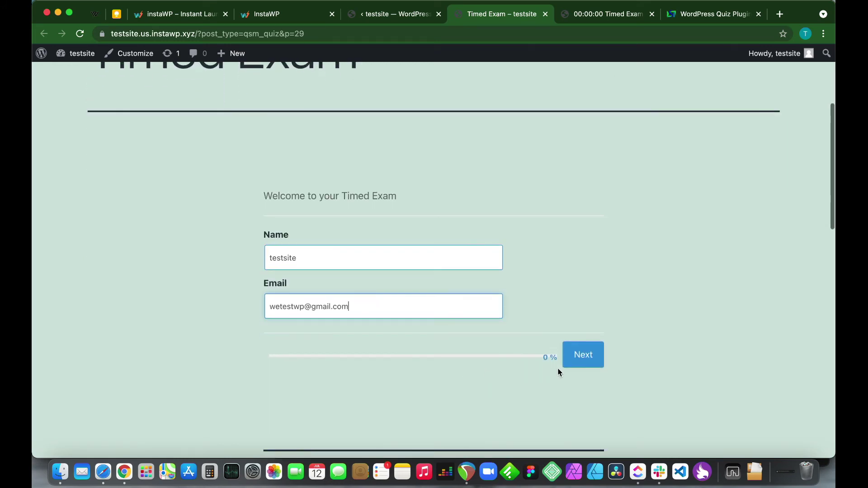
click(583, 355)
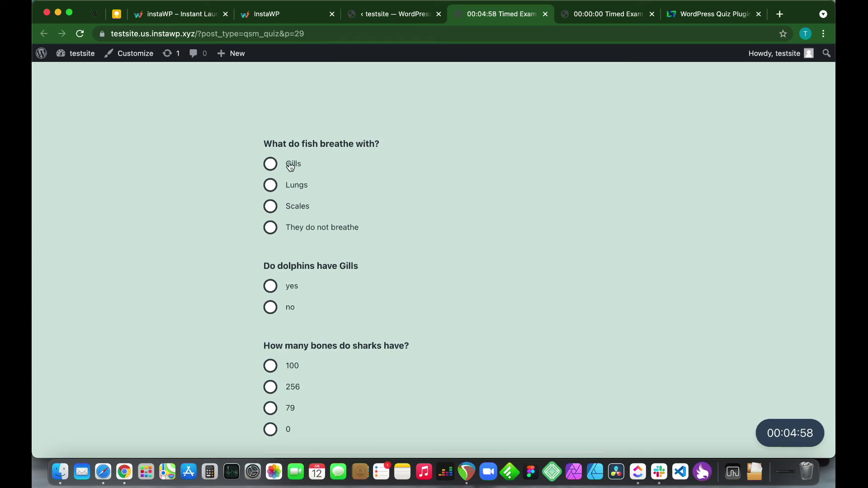
Answer the first page: Gills for fish, no for dolphins, 0 for shark bones
click(275, 163)
scroll(364, 263, down, 2)
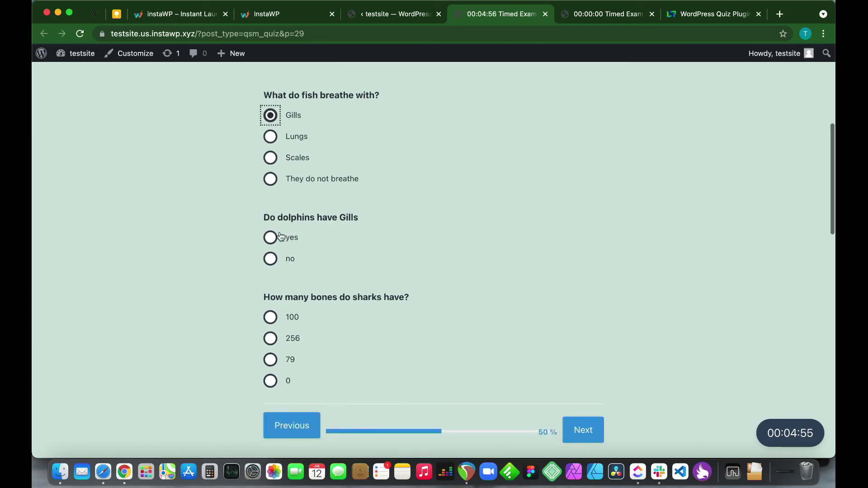
click(270, 259)
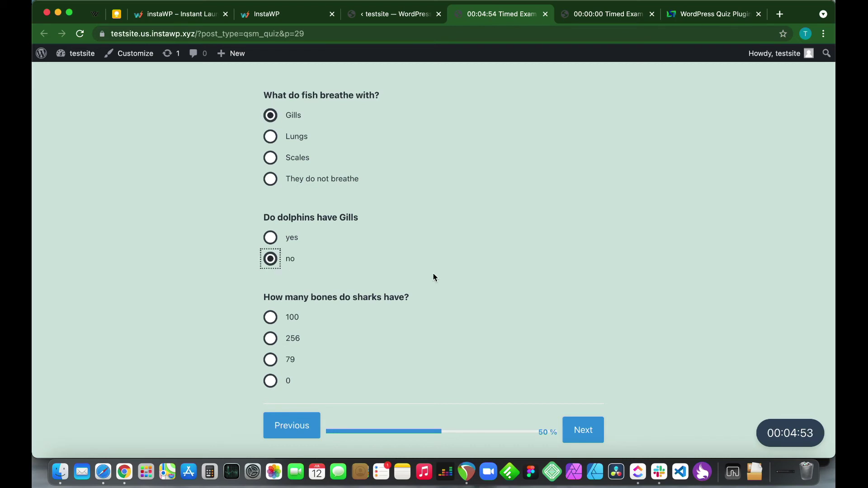
scroll(433, 277, down, 3)
click(271, 314)
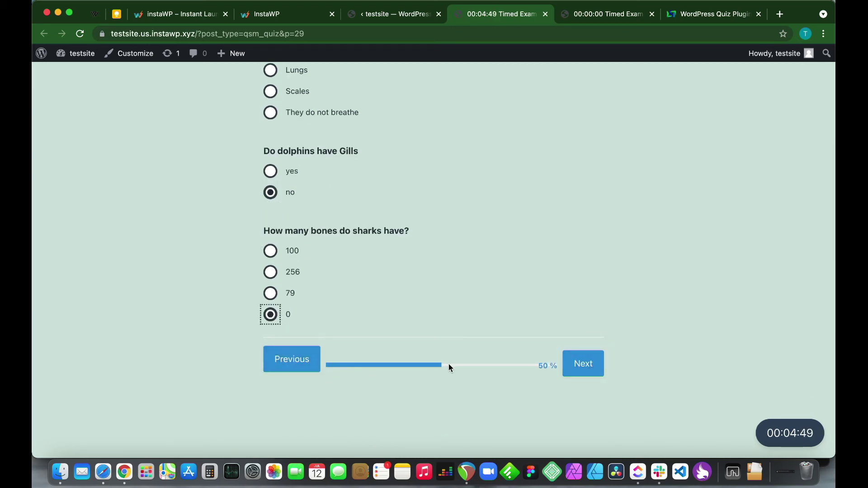
click(589, 364)
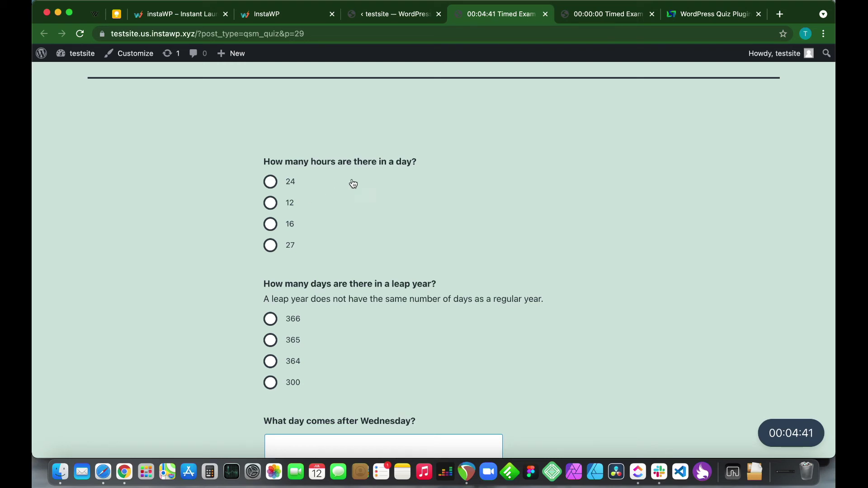
Answer 24 hours and 366 days, type 'Thursday!' for the weekday, and submit the quiz
click(271, 182)
scroll(380, 242, down, 3)
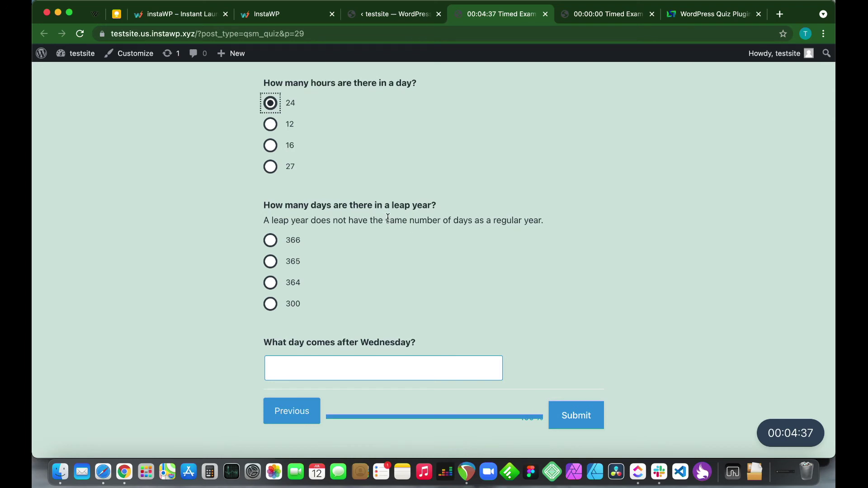
click(271, 241)
click(325, 365)
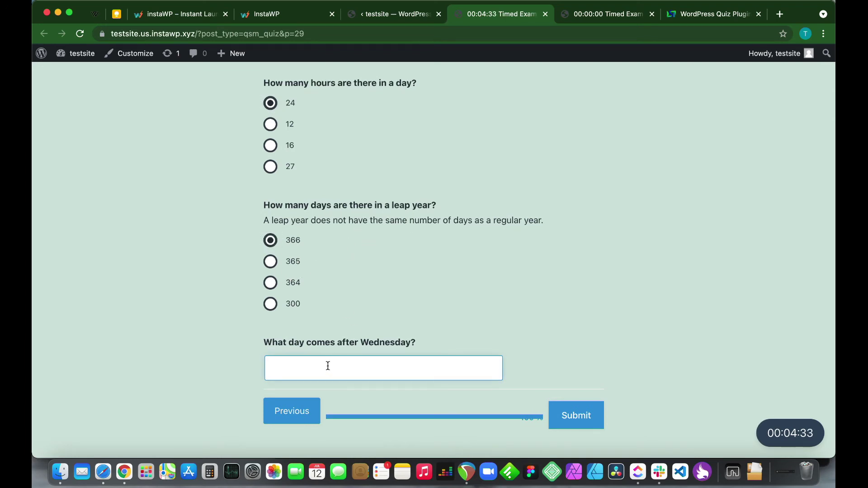
text(Thurs)
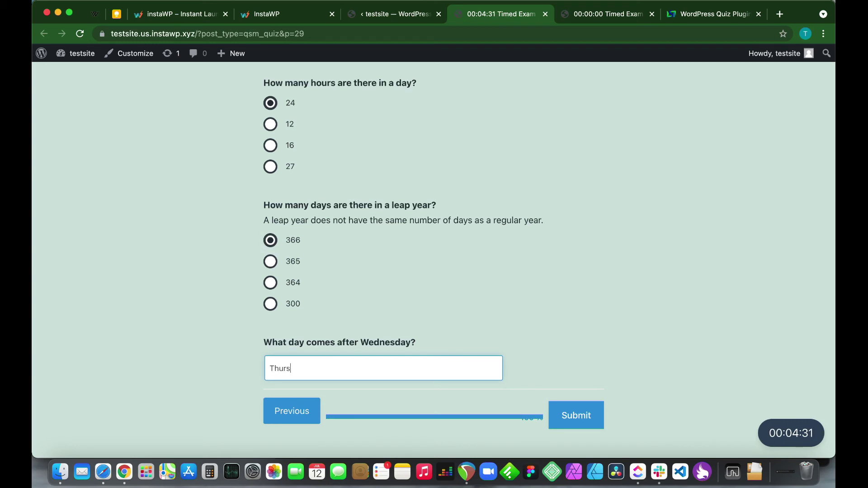
text(day!)
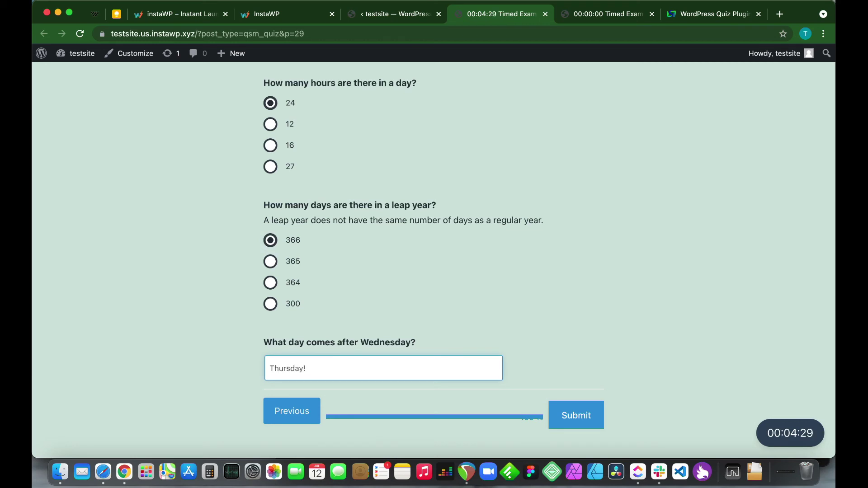
click(570, 415)
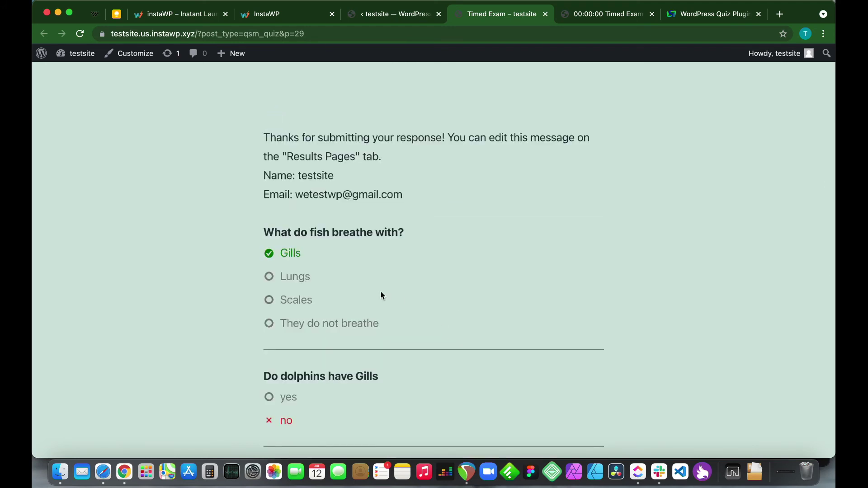
scroll(370, 292, down, 2)
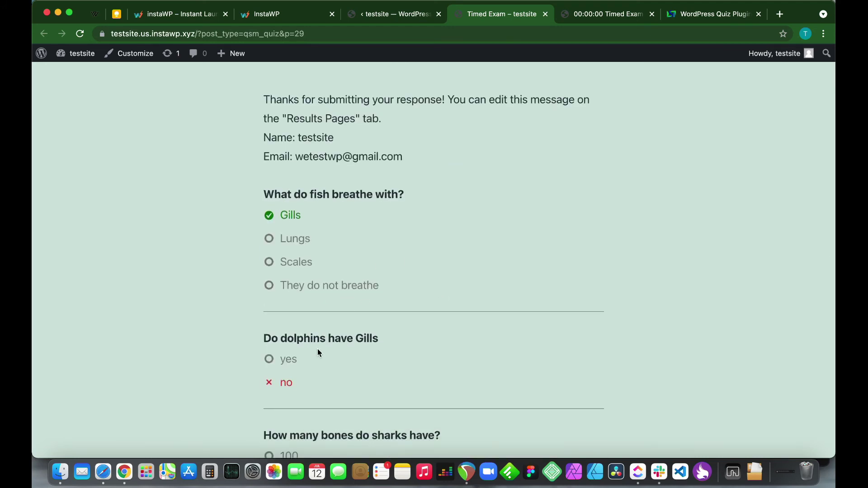
scroll(318, 353, down, 2)
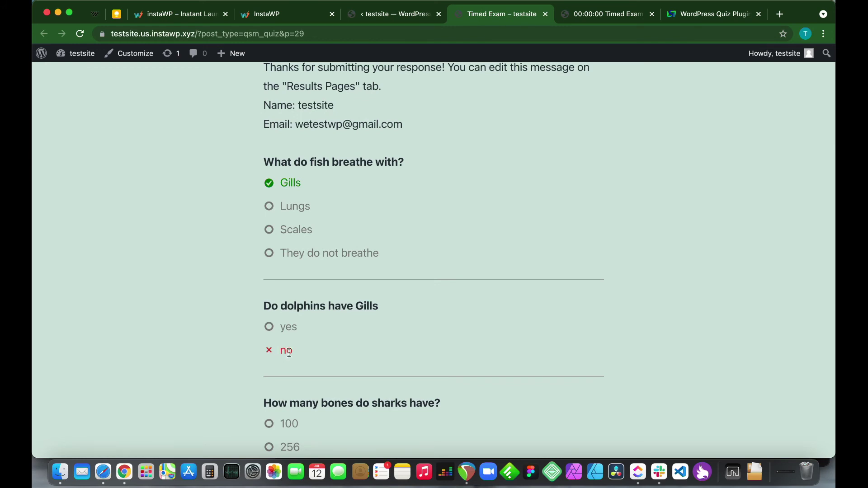
Mark 'no' as the correct answer to 'Do dolphins have Gills' and save the question
click(374, 21)
scroll(172, 299, down, 2)
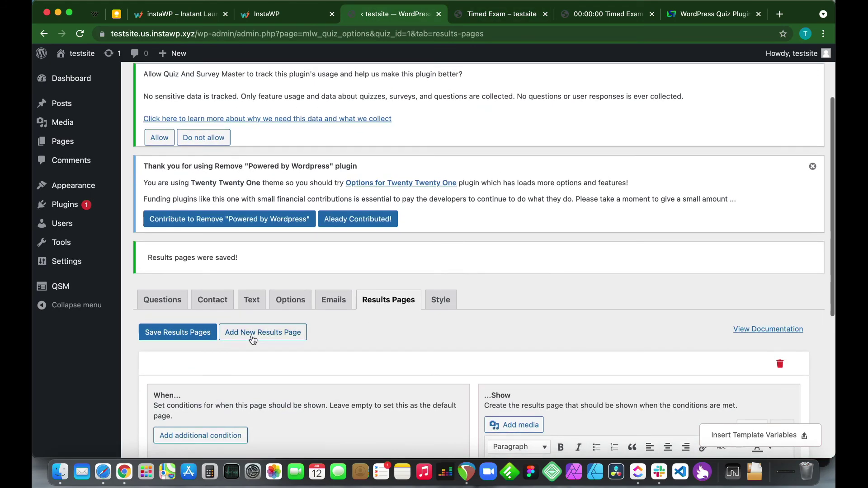
click(172, 298)
scroll(390, 364, down, 6)
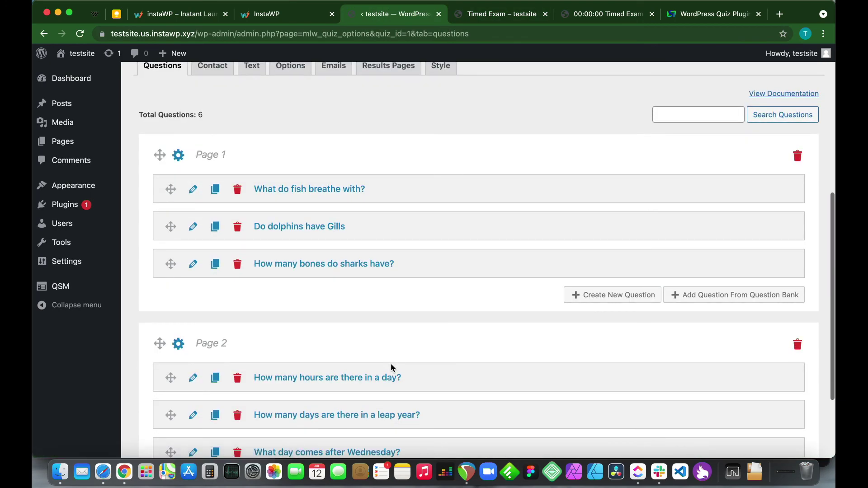
scroll(391, 364, down, 3)
scroll(390, 363, up, 2)
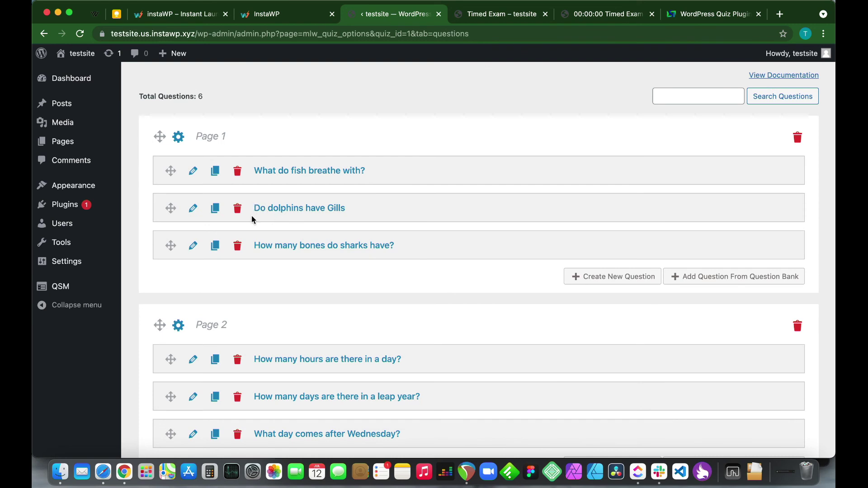
click(193, 208)
scroll(343, 323, down, 2)
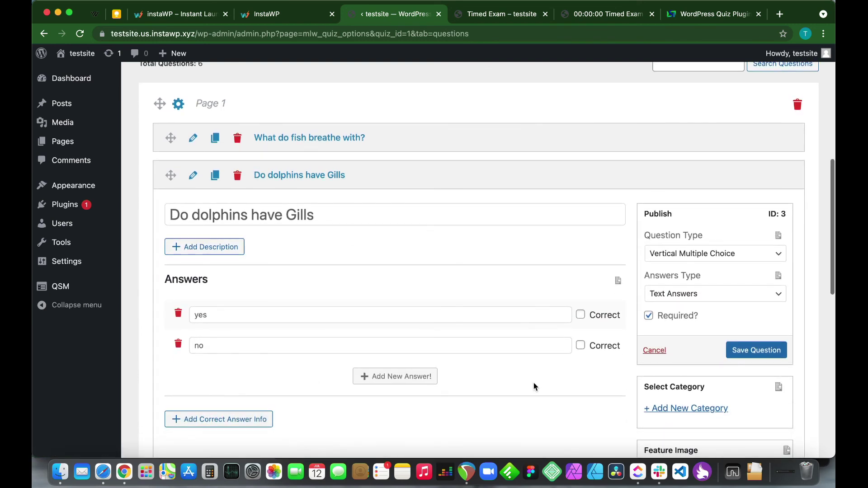
click(581, 345)
click(740, 355)
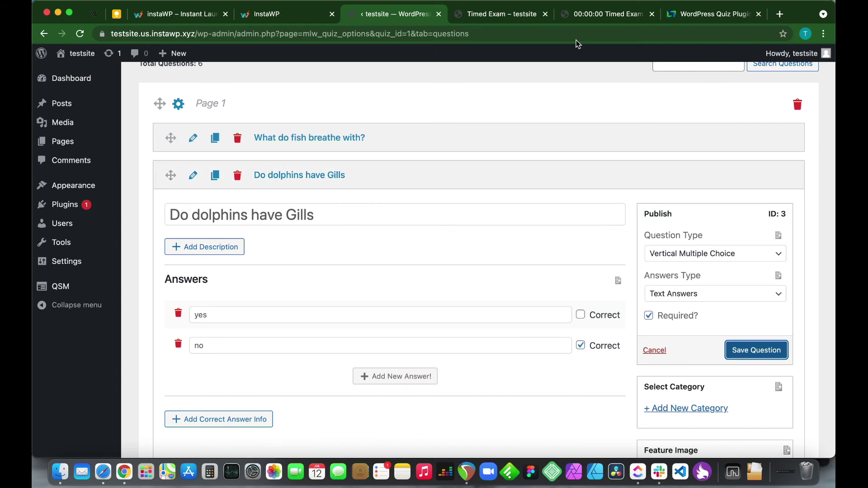
Return to the live Timed Exam page and start the quiz past the contact form
click(605, 14)
scroll(426, 438, down, 1)
click(595, 405)
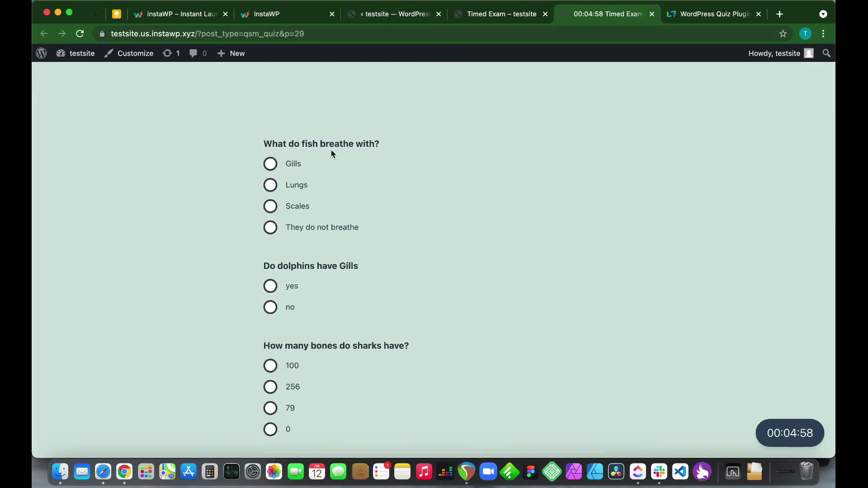
Answer Gills, no and 0 on the Timed Exam's first page of questions
click(270, 164)
scroll(373, 221, down, 2)
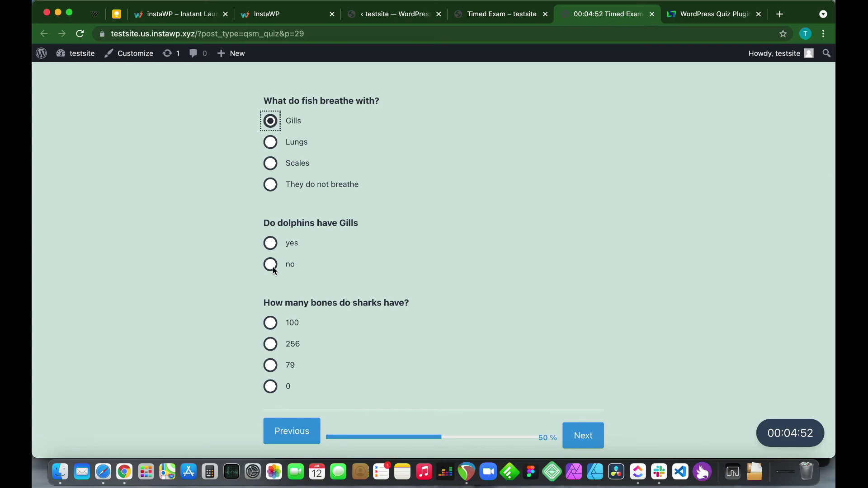
click(271, 266)
scroll(348, 278, down, 3)
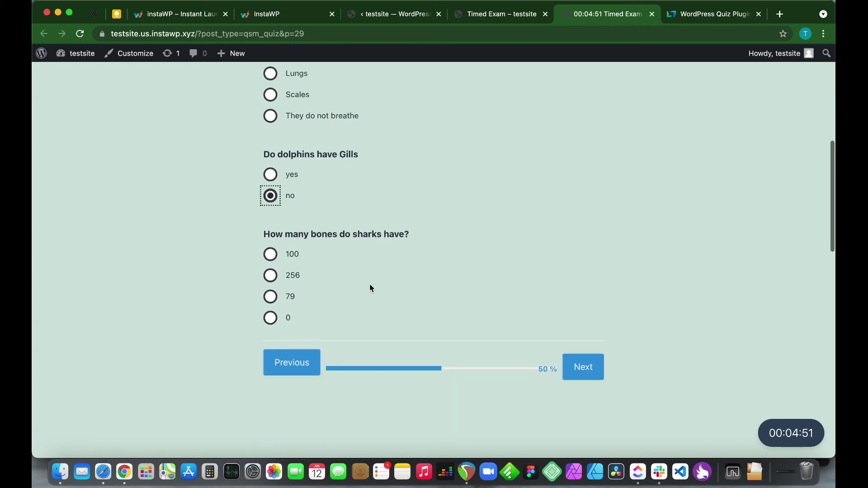
click(273, 319)
click(585, 367)
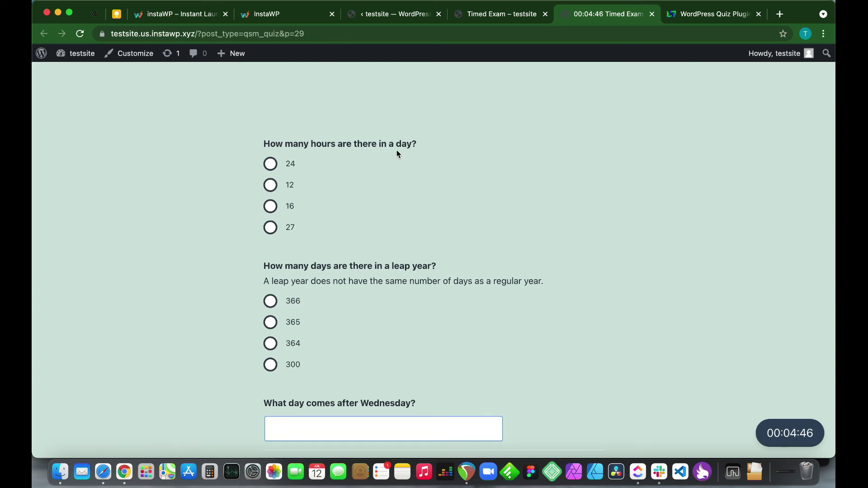
Pick 24 and 366, enter 'Thursday!' in the weekday box, and submit the exam
click(270, 164)
scroll(306, 246, down, 2)
click(277, 249)
scroll(416, 277, down, 2)
click(345, 302)
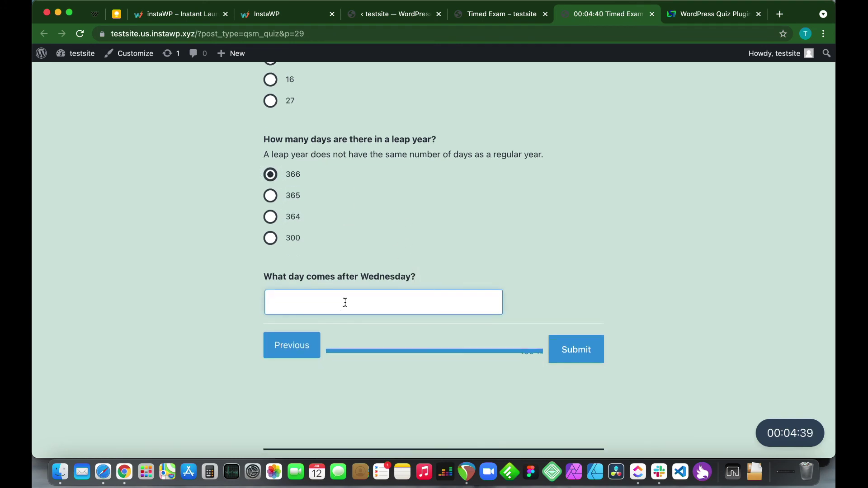
text(Thursday!)
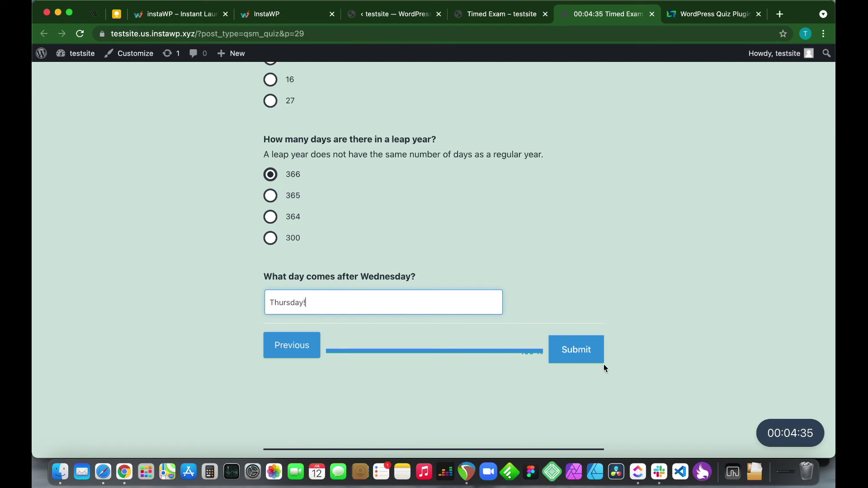
click(585, 351)
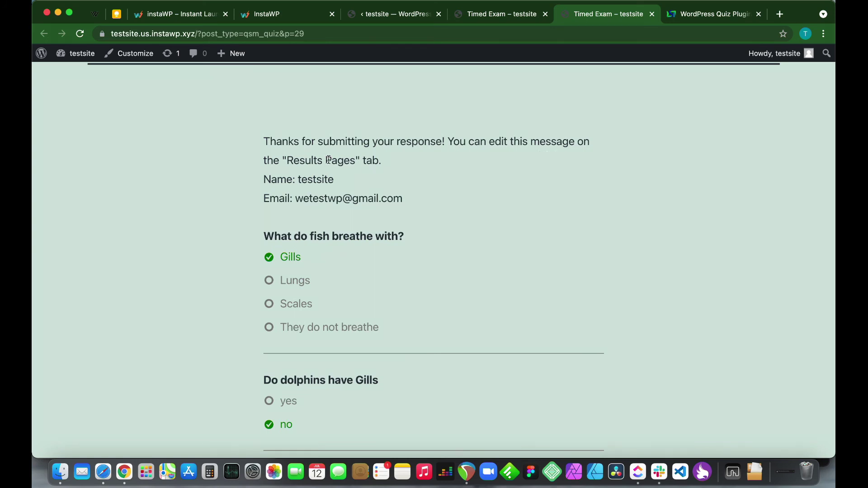
Scroll through the graded results to review which answers were marked correct
scroll(325, 204, down, 5)
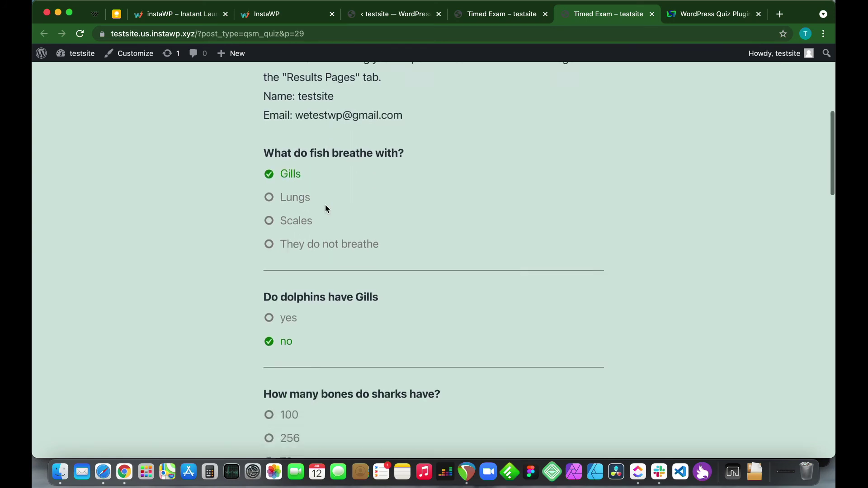
scroll(325, 208, down, 8)
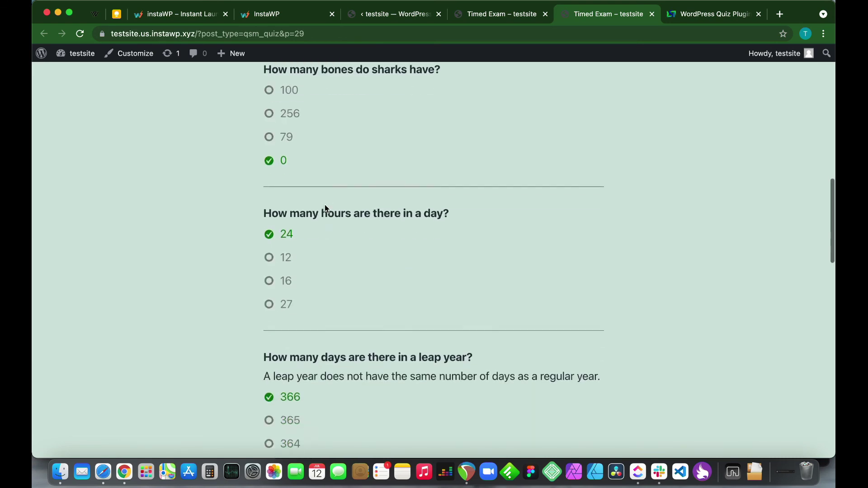
scroll(324, 204, down, 2)
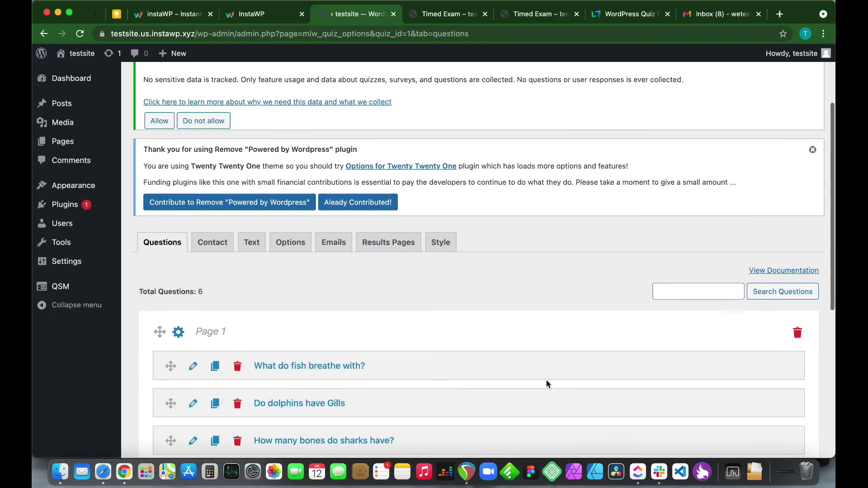
From QSM > Quizzes/Surveys, copy Timed Exam's embed shortcode [qsm quiz=1] from its Shortcode dialog
scroll(546, 379, down, 1)
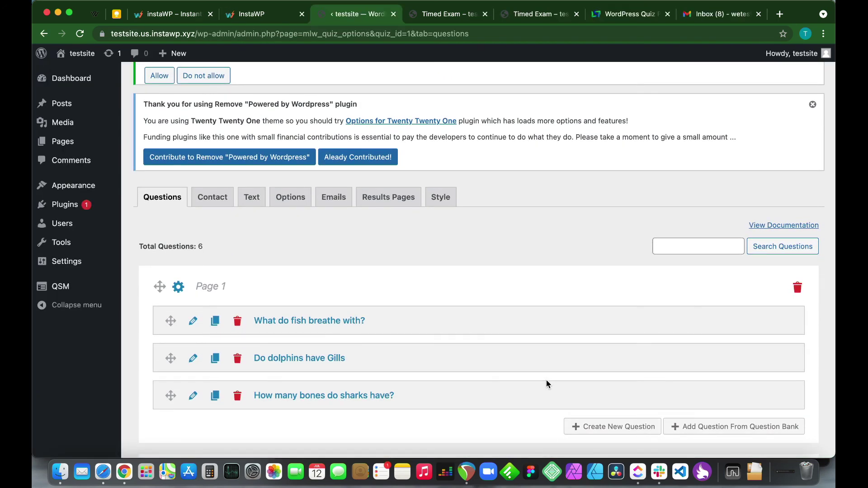
scroll(546, 380, up, 5)
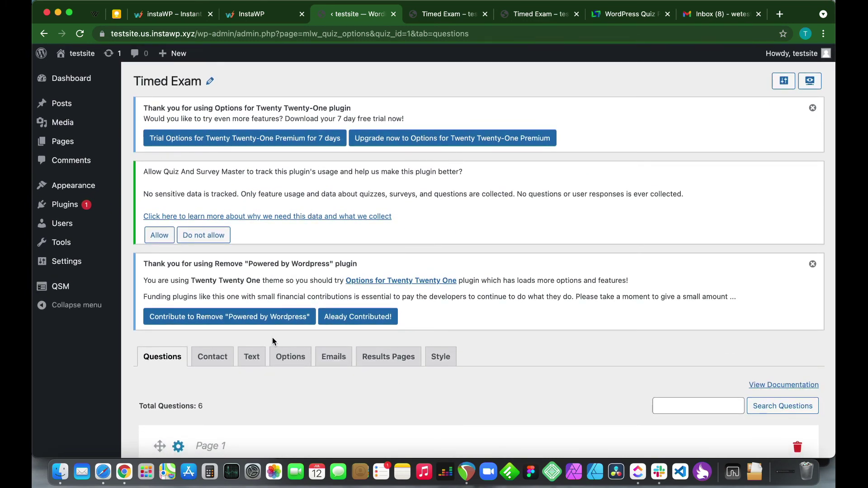
mouse_move(61, 286)
click(156, 301)
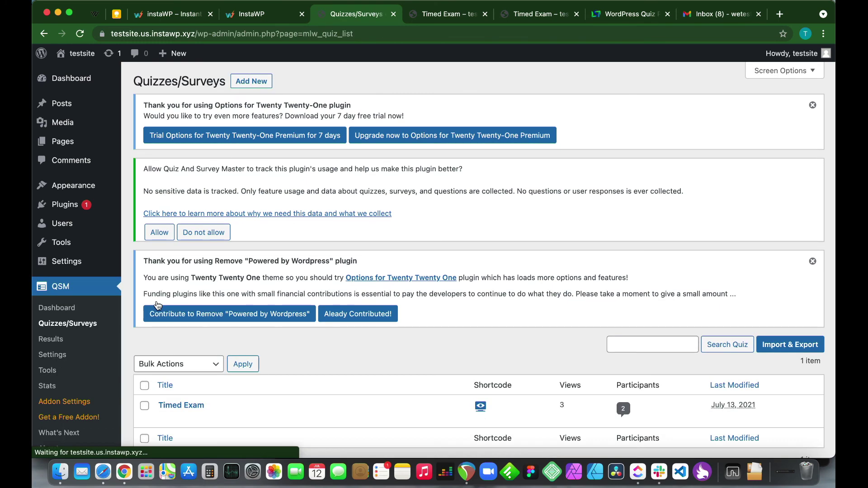
scroll(362, 398, down, 2)
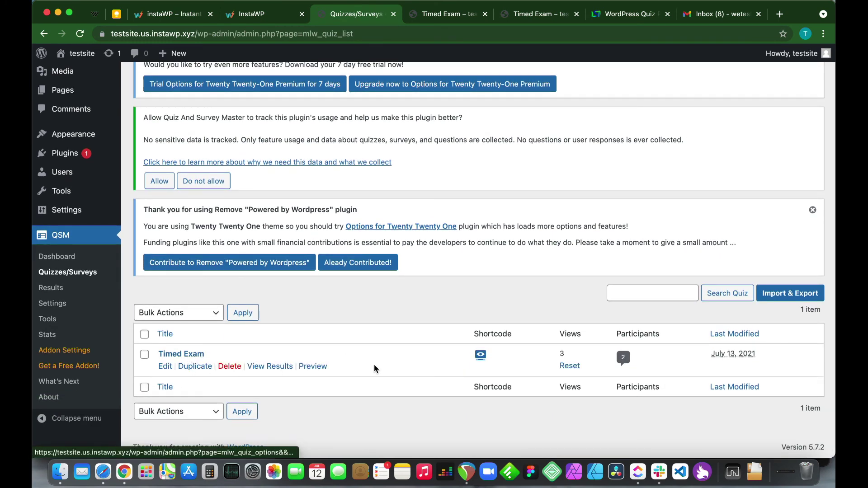
click(481, 357)
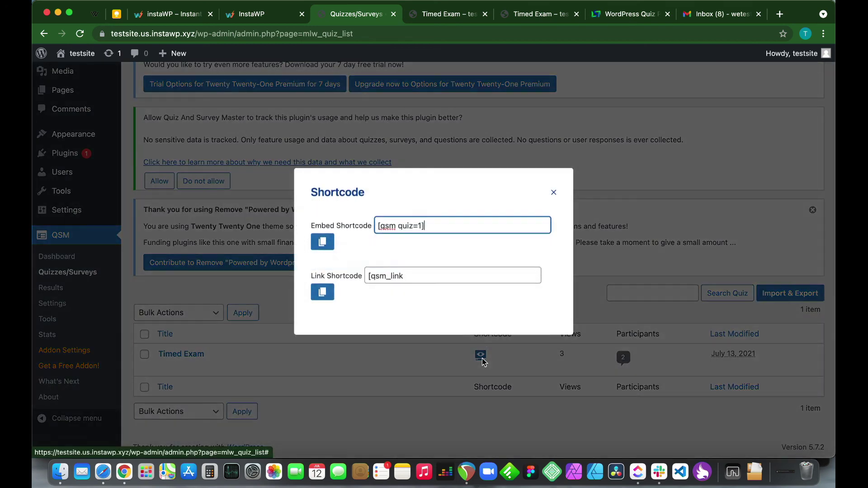
click(420, 233)
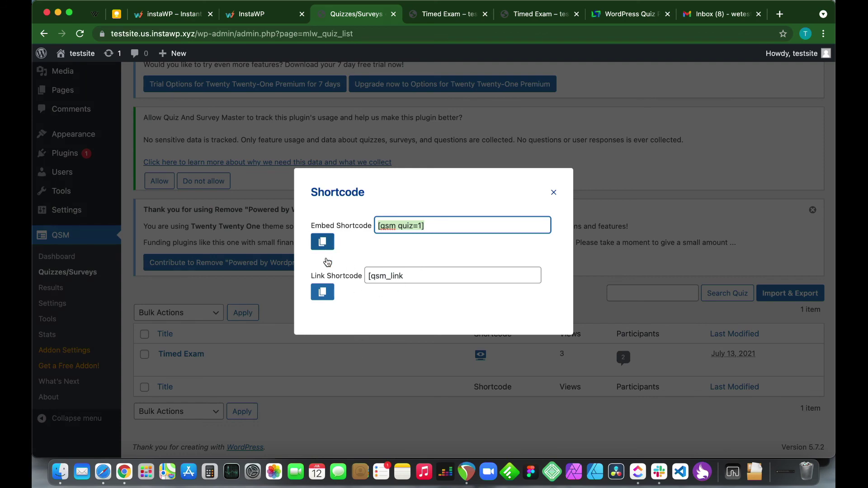
click(339, 411)
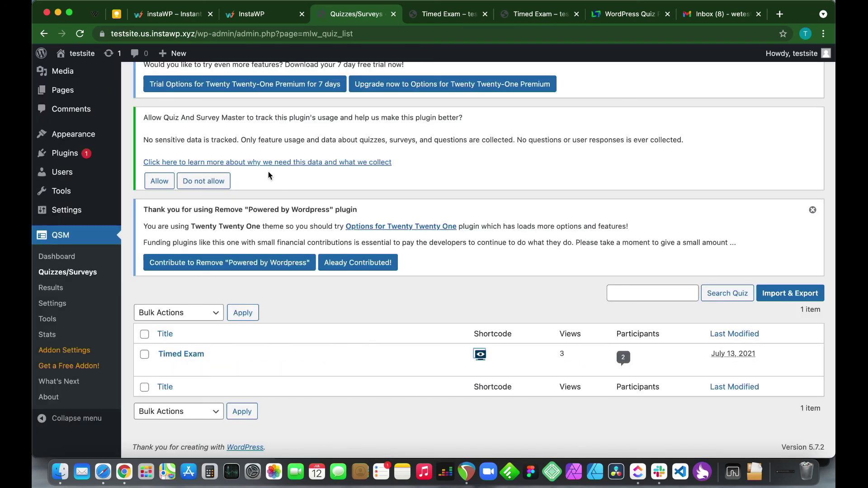
Create a new page titled 'Our Exam'
scroll(265, 170, up, 2)
mouse_move(166, 55)
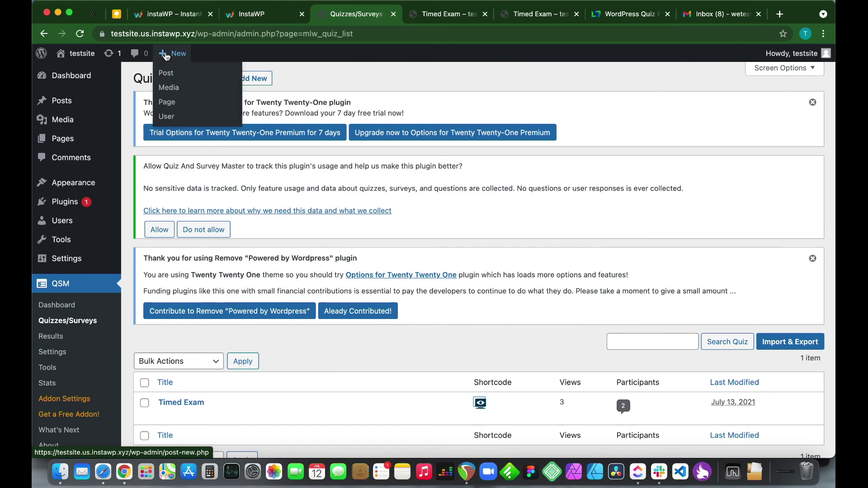
click(170, 103)
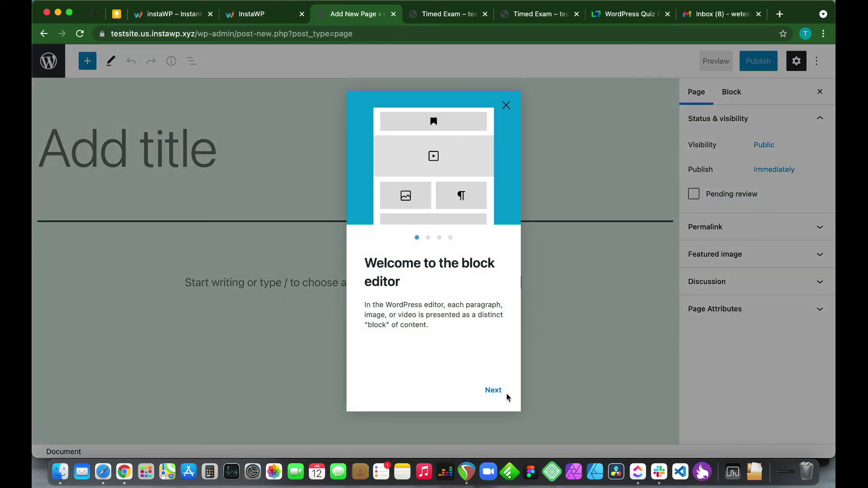
click(506, 106)
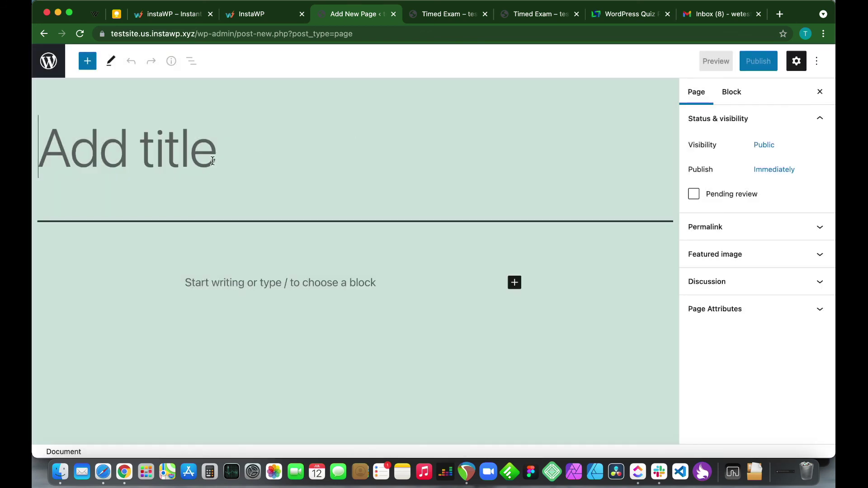
text(Our Exam)
key(Return)
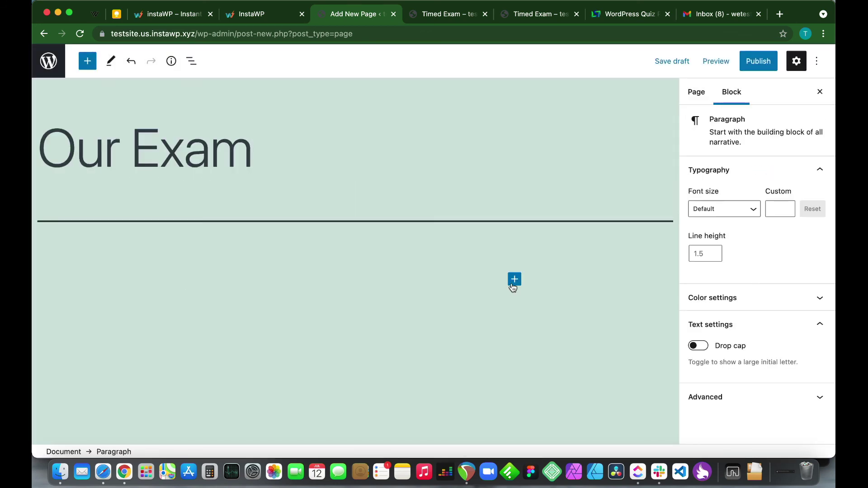
Add a Shortcode block containing [qsm quiz=1], publish the page, and view it live
click(514, 282)
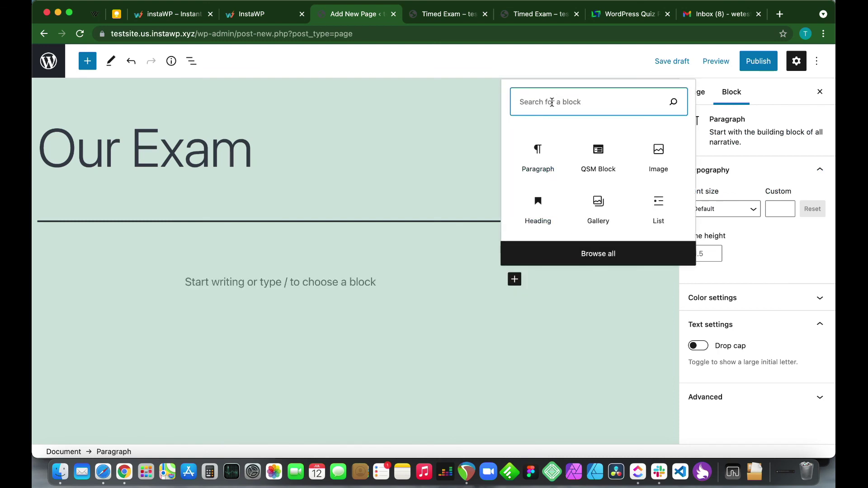
text(sho)
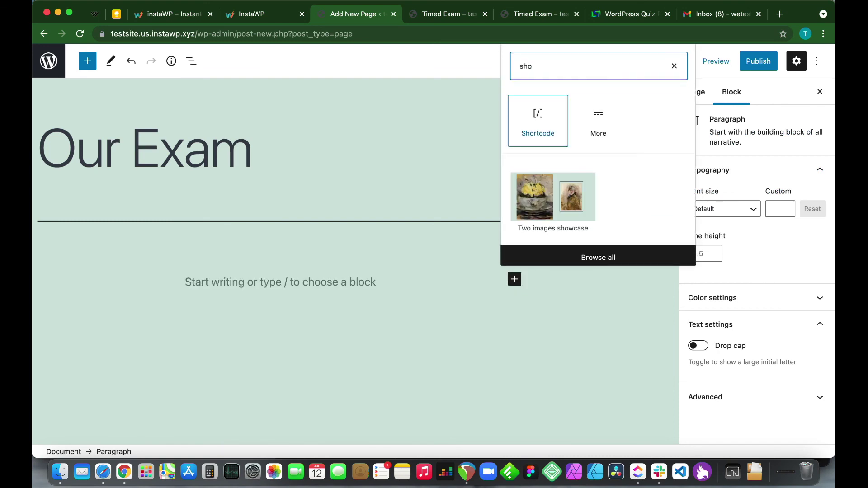
click(536, 130)
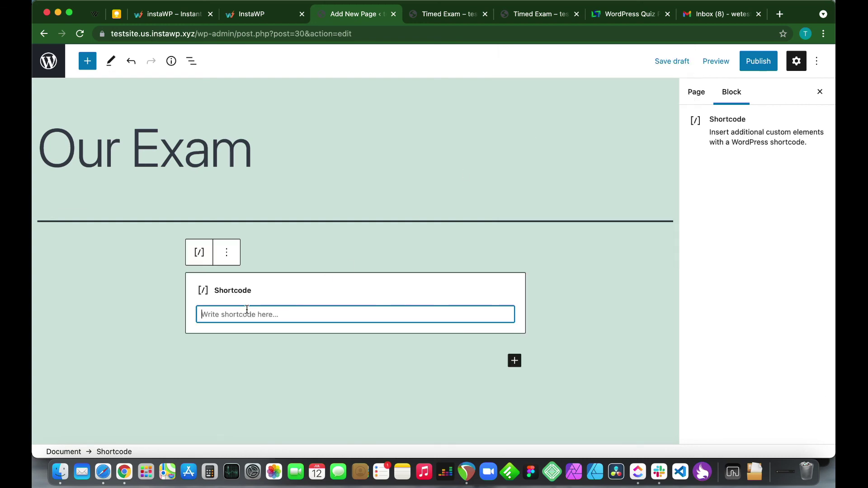
text([gsm quiz=1])
click(759, 61)
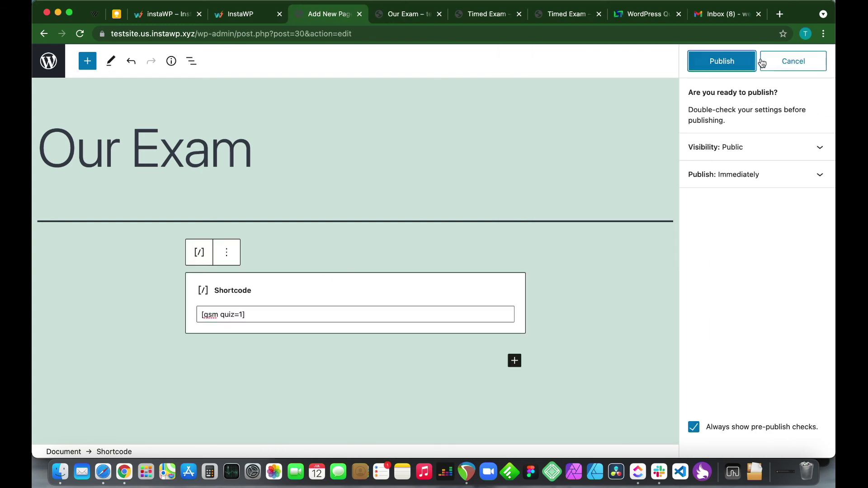
click(731, 58)
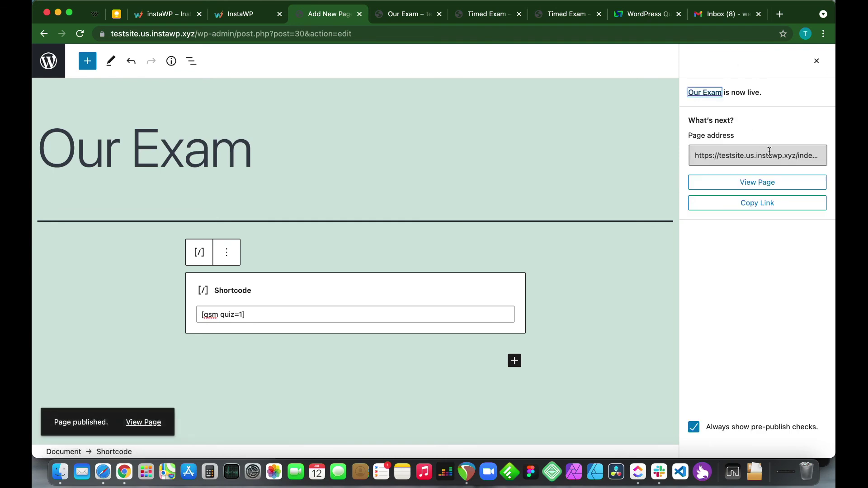
click(765, 187)
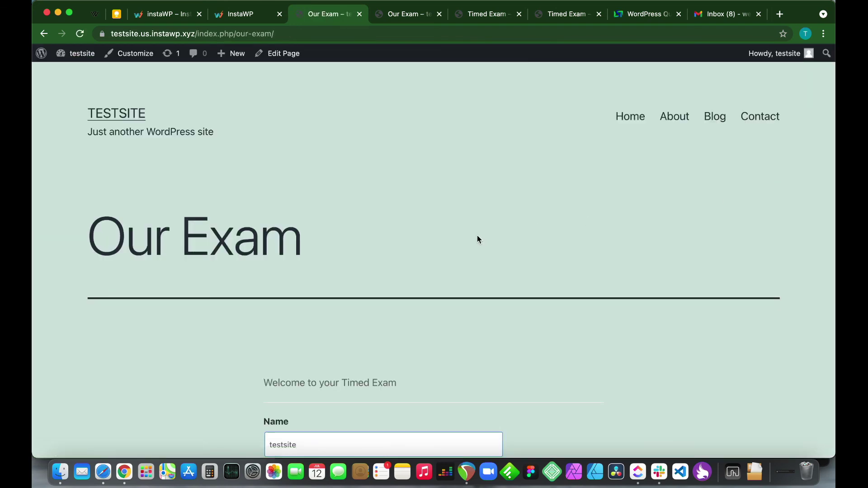